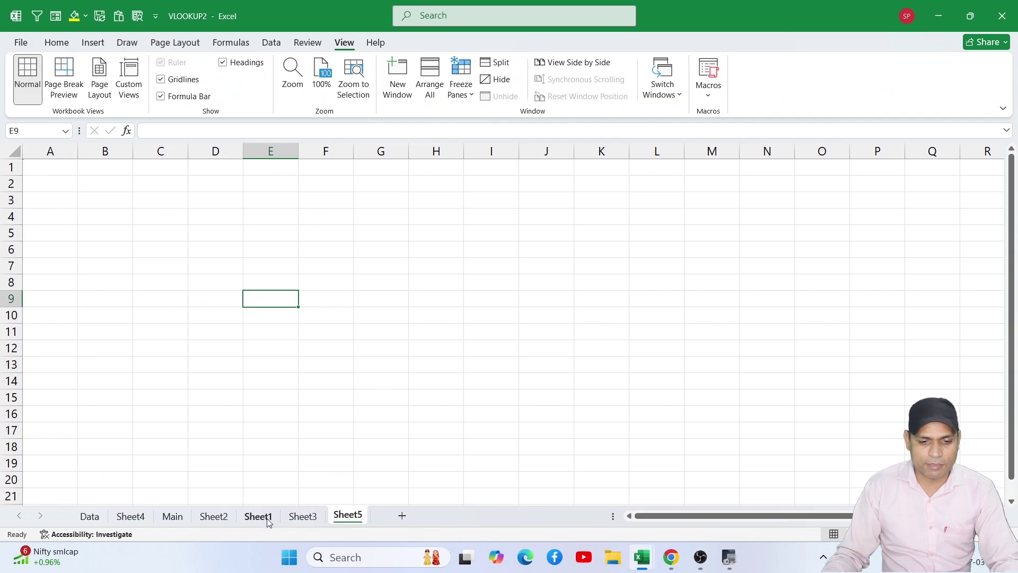
Open the Main sheet and display it in Page Break Preview
click(173, 516)
scroll(490, 378, up, 6)
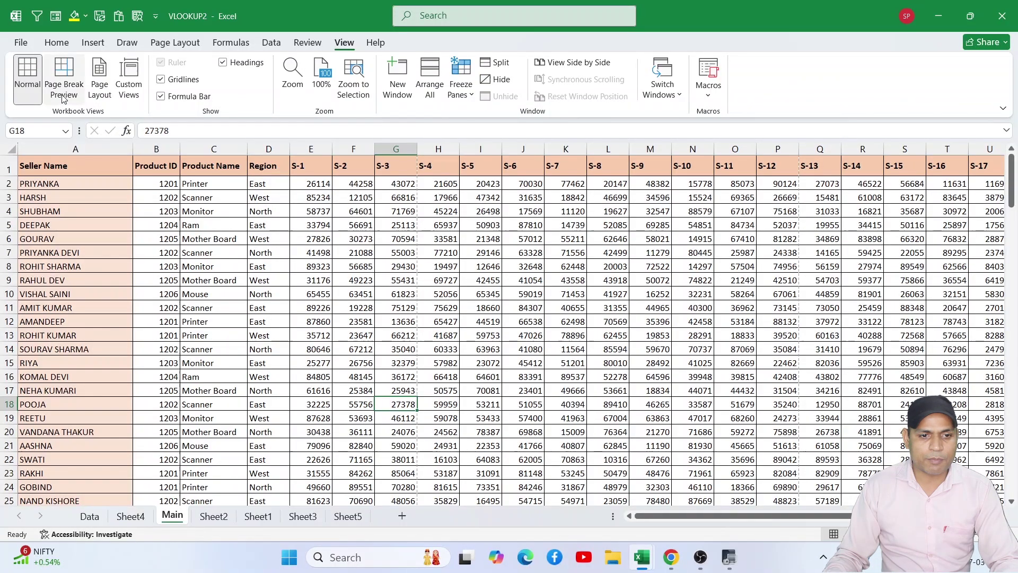
key(ctrl+4)
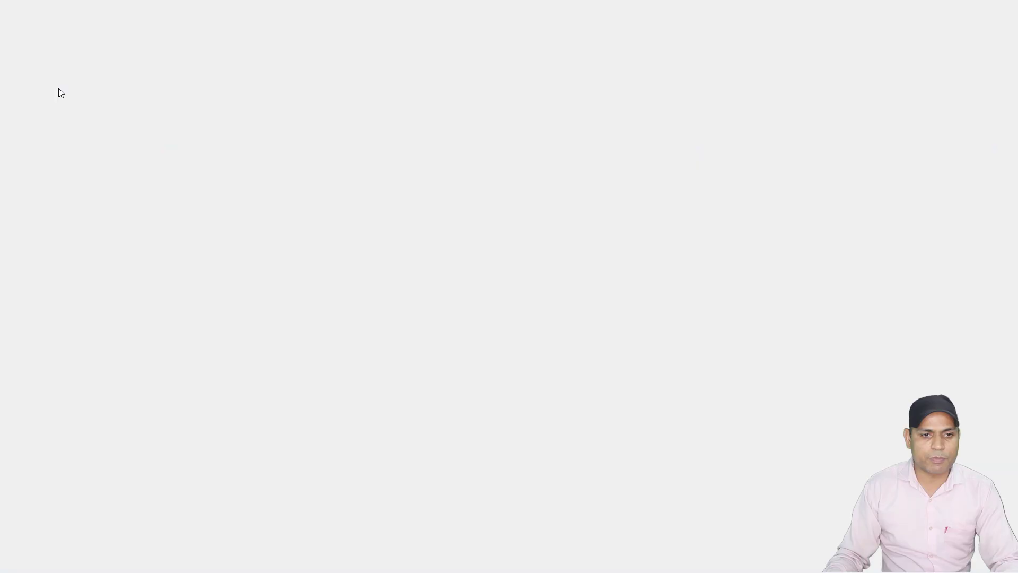
key(ctrl+4)
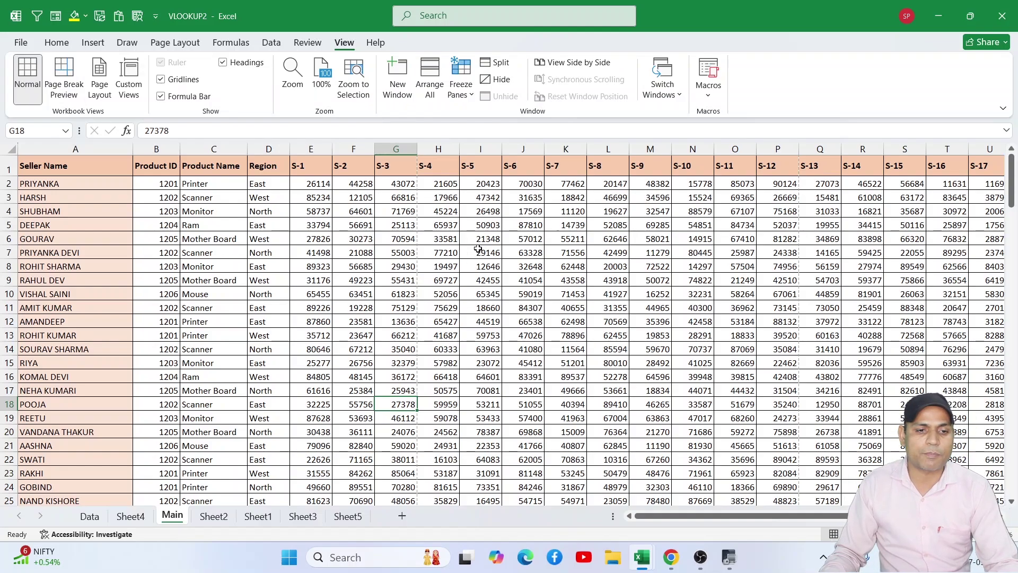
click(74, 90)
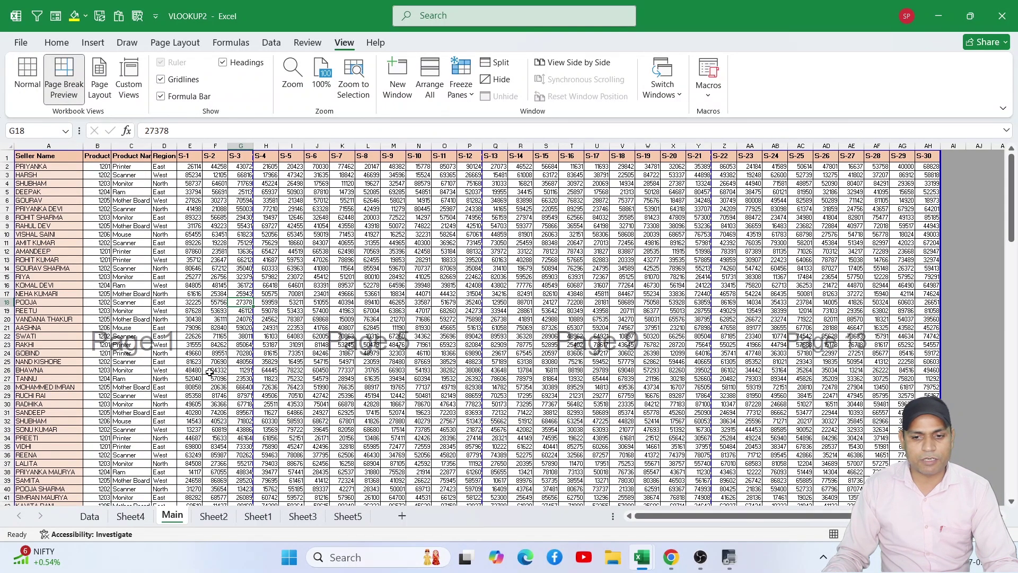
Examine the page boundaries across the Main sheet's whole data range, and return the sheet to Normal view
scroll(181, 384, down, 3)
scroll(181, 384, down, 18)
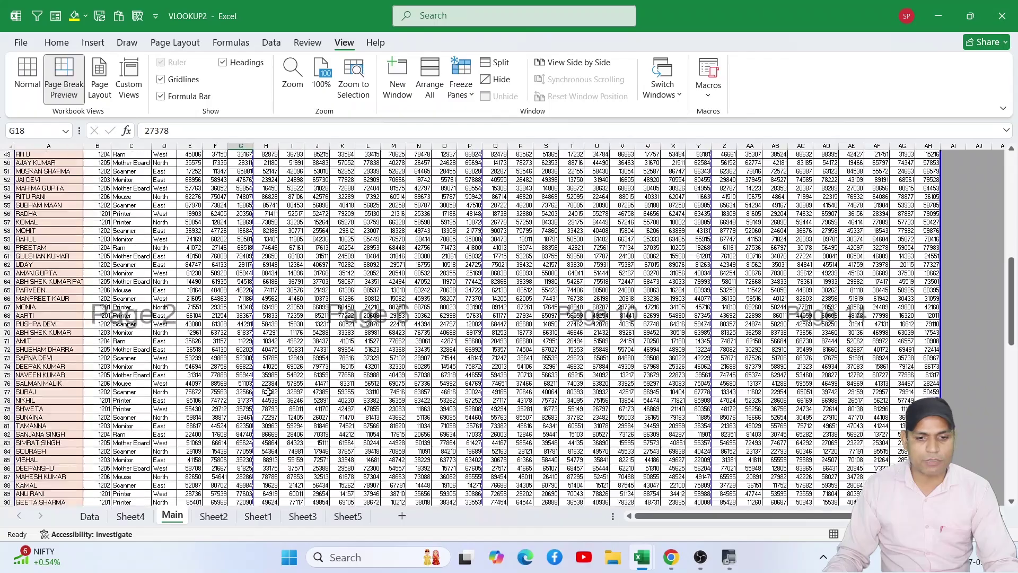
scroll(677, 409, down, 20)
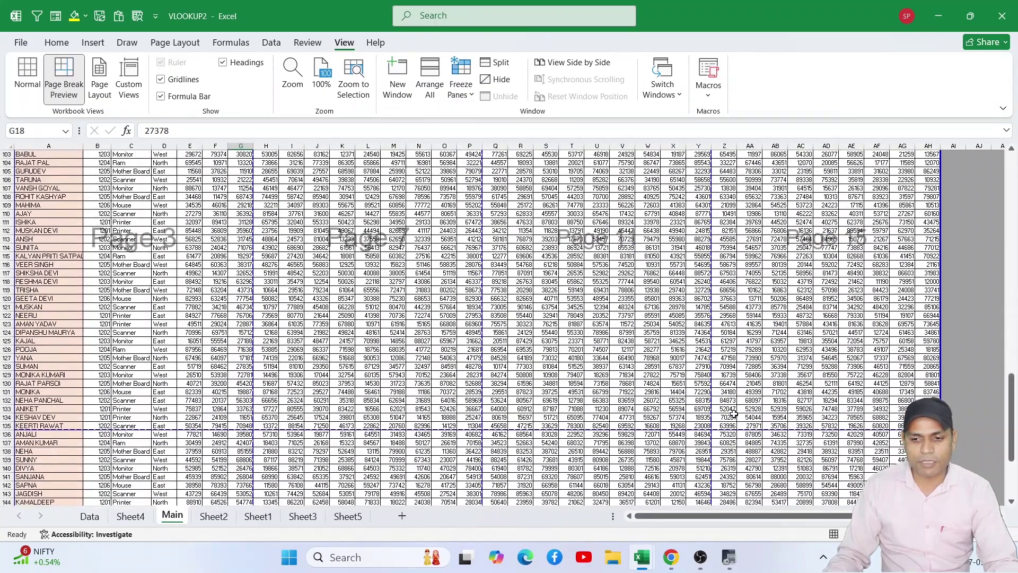
scroll(734, 419, down, 5)
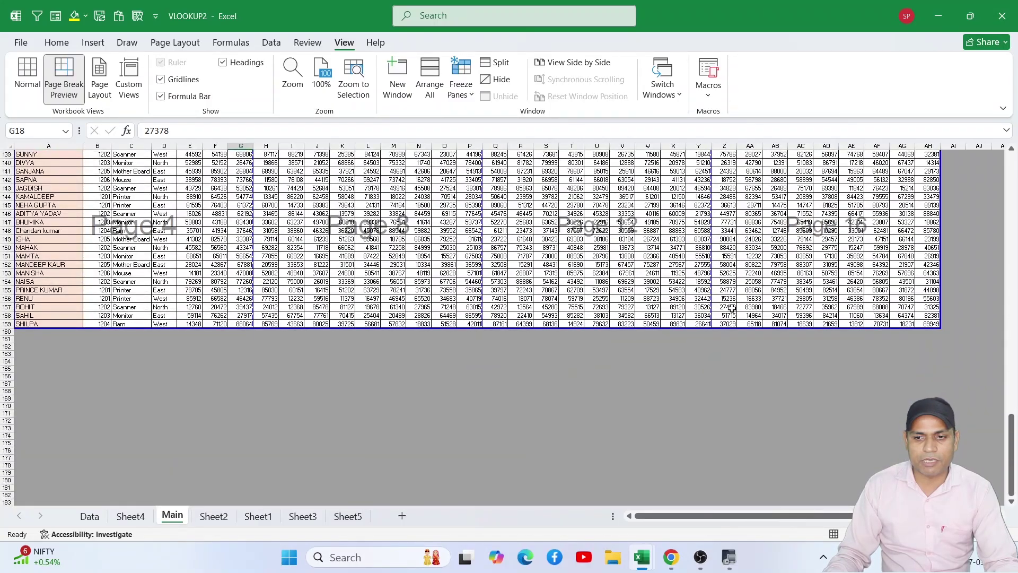
scroll(847, 294, up, 7)
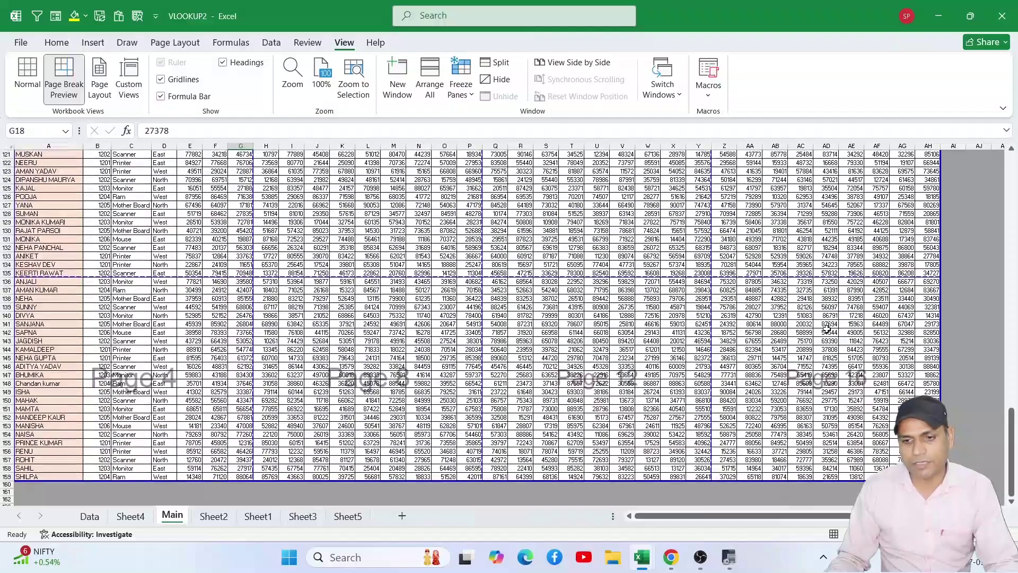
scroll(827, 330, up, 8)
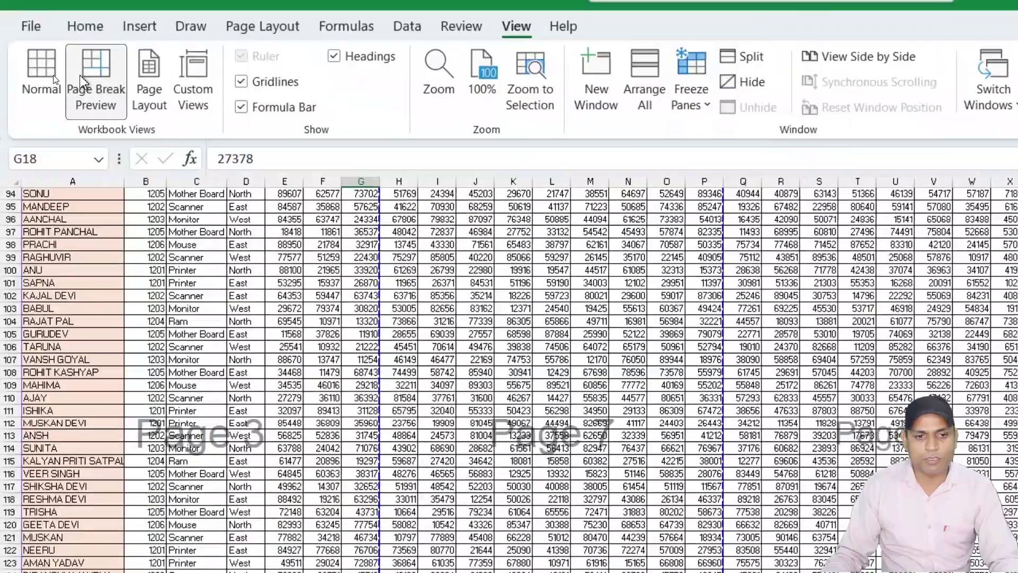
scroll(313, 294, up, 1)
scroll(312, 294, up, 16)
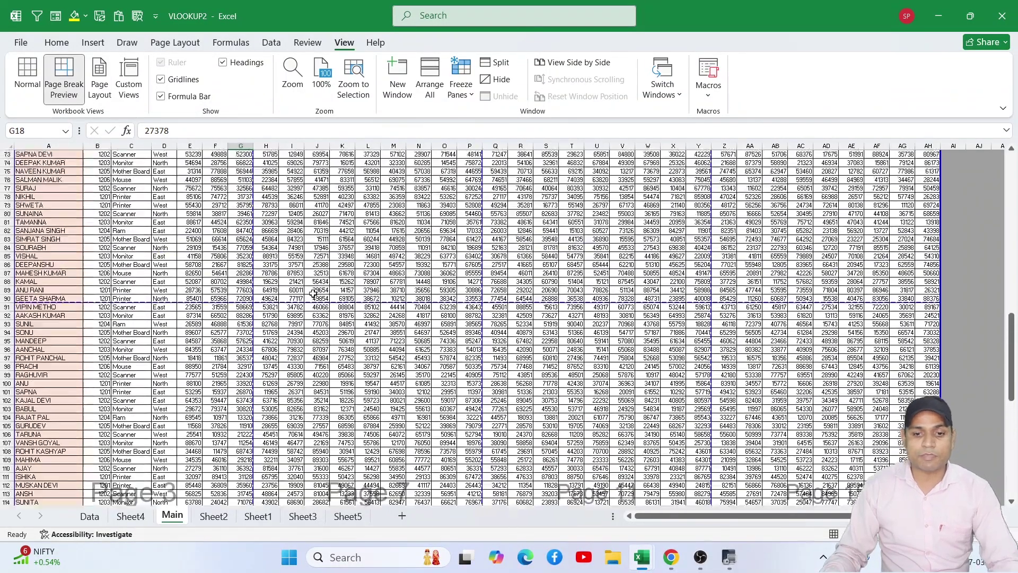
scroll(313, 293, up, 7)
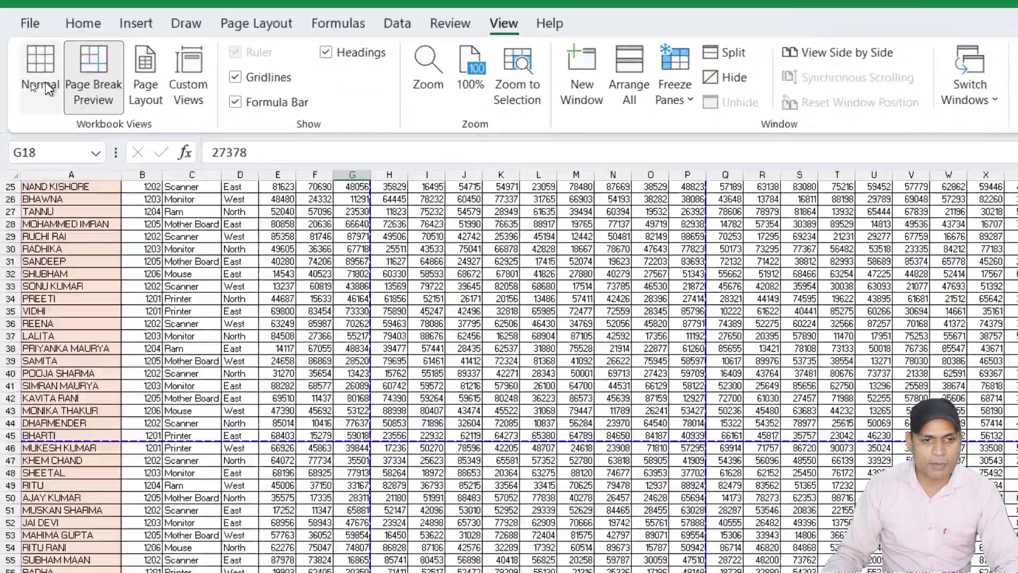
click(32, 86)
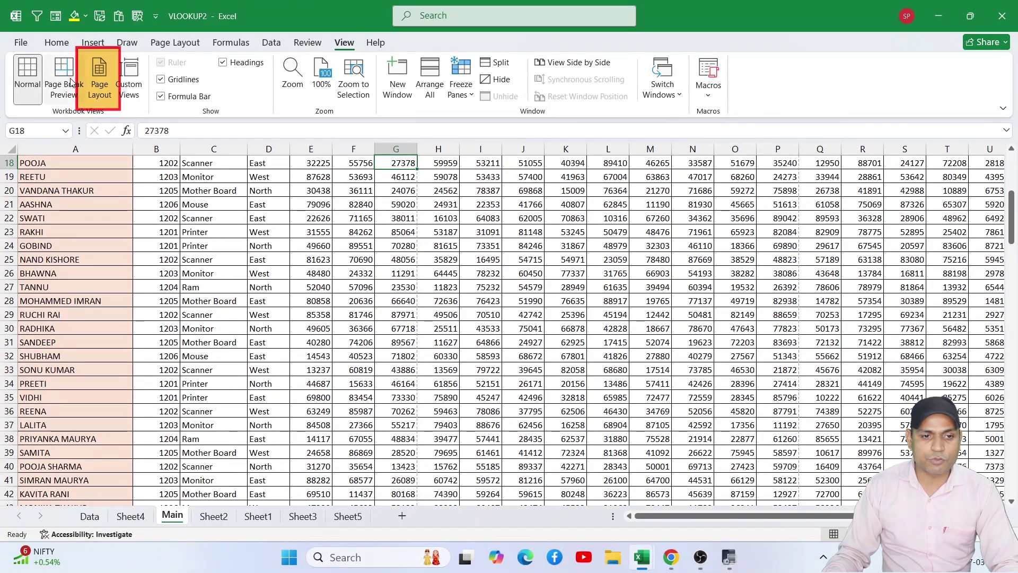
Review the Main sheet's printed pages with their header and footer areas in Page Layout view, and restore Normal view
click(93, 93)
scroll(467, 305, up, 6)
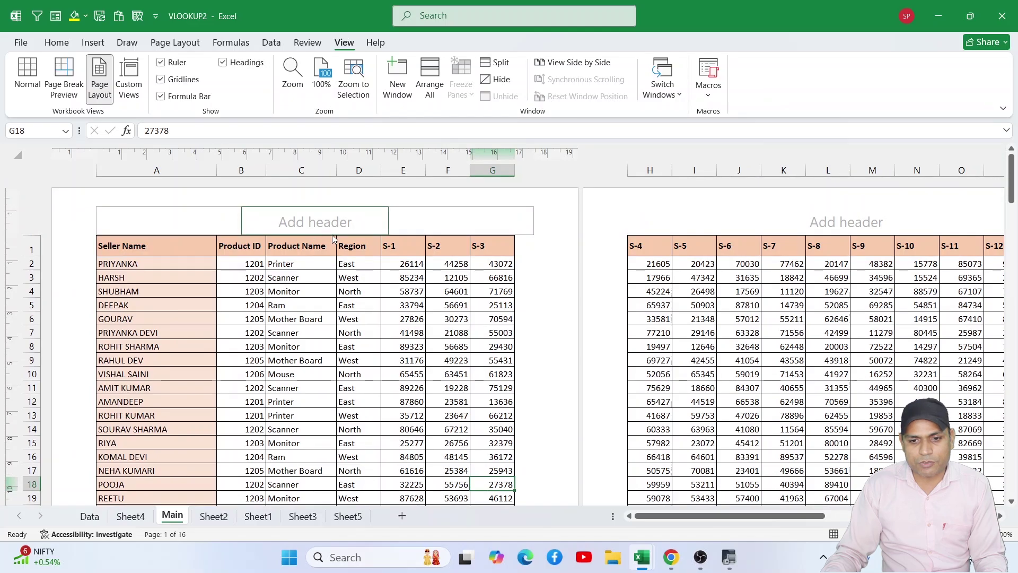
scroll(544, 327, down, 9)
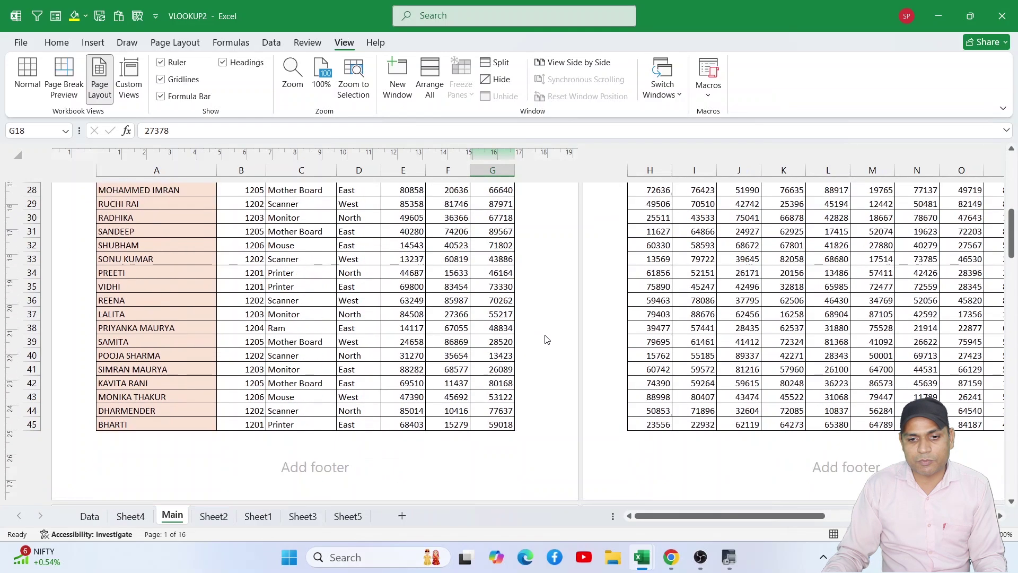
scroll(546, 338, down, 3)
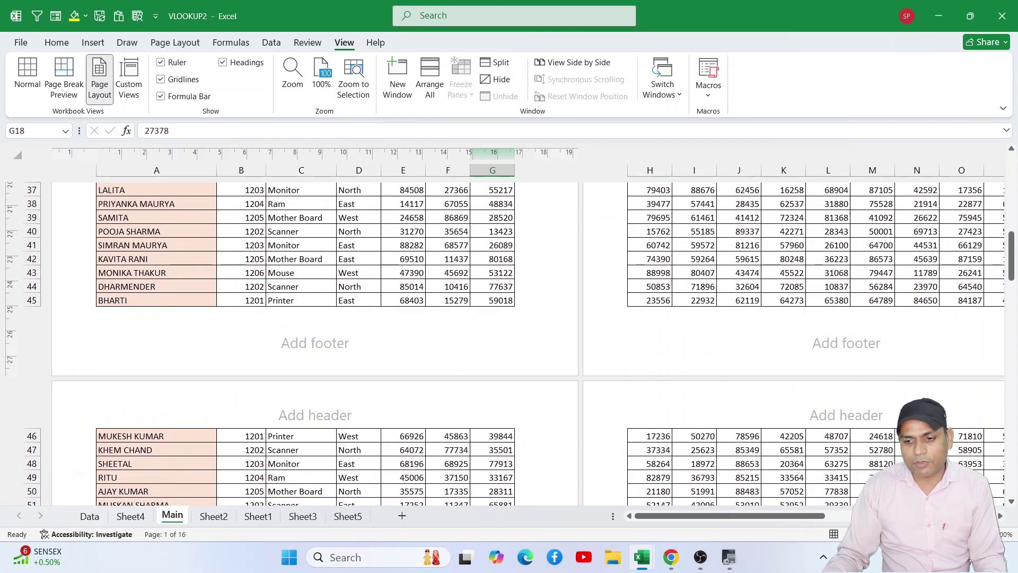
scroll(648, 421, down, 4)
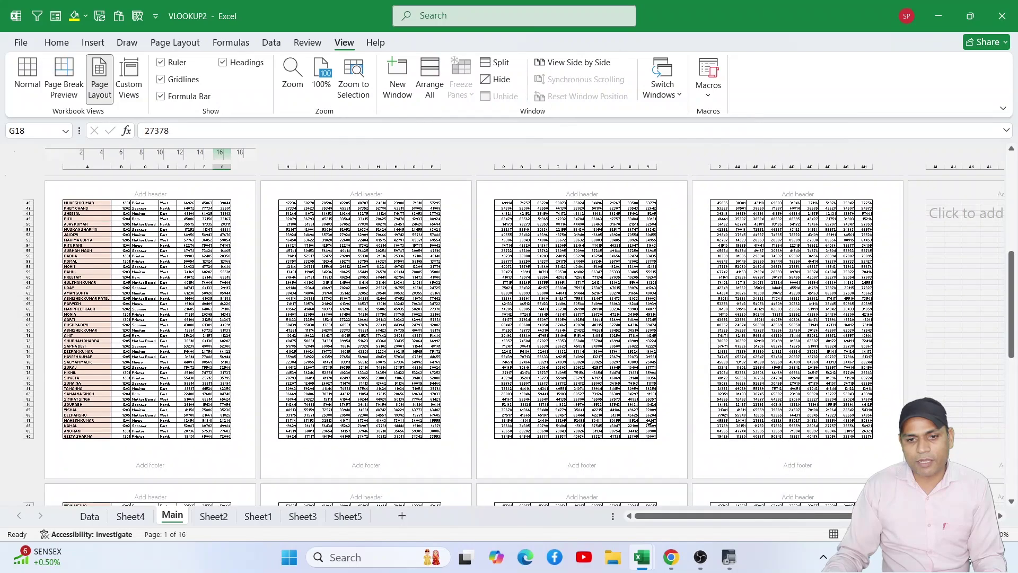
scroll(648, 421, down, 3)
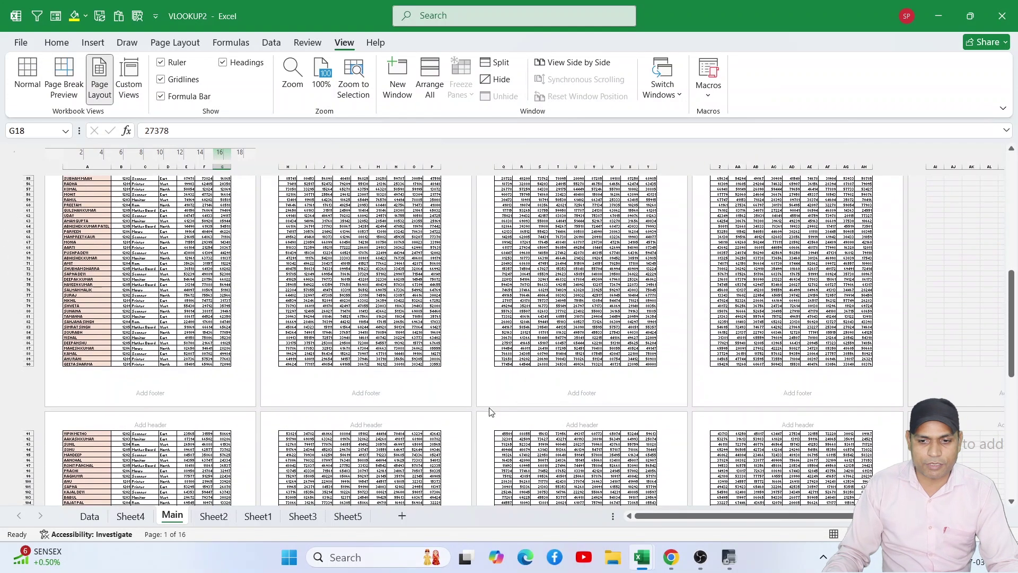
scroll(492, 412, down, 3)
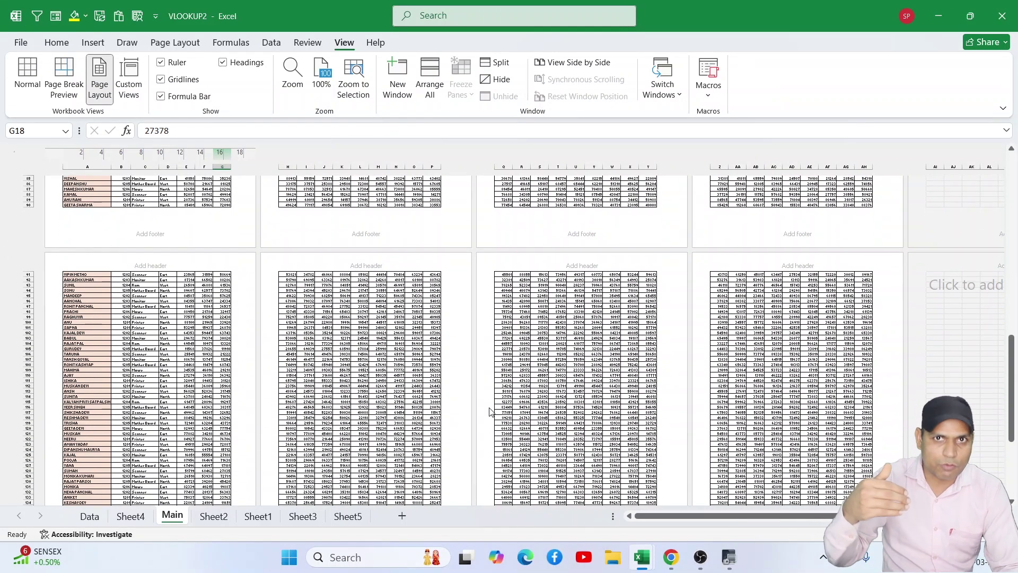
scroll(465, 372, down, 4)
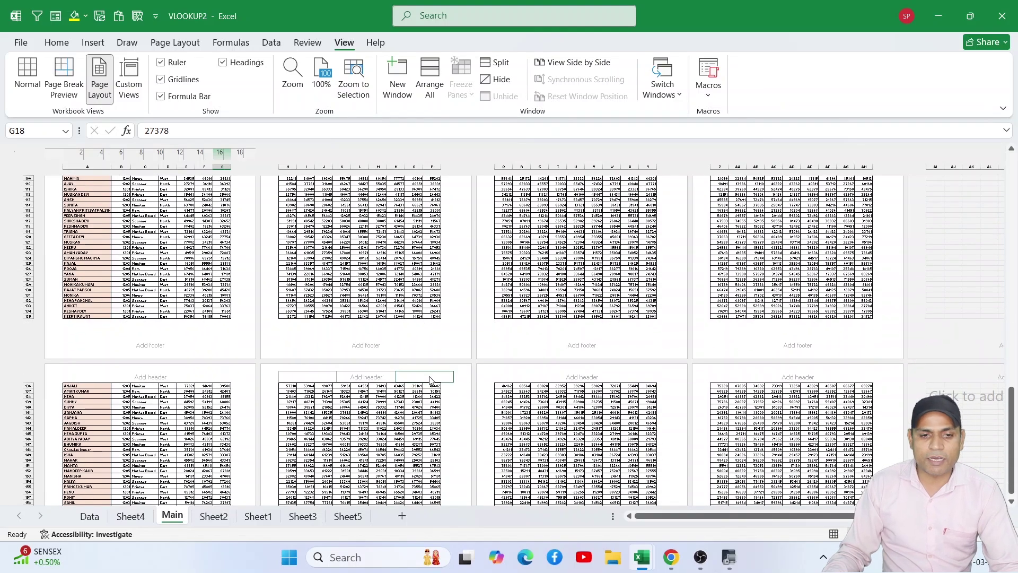
scroll(446, 376, down, 3)
scroll(431, 381, down, 2)
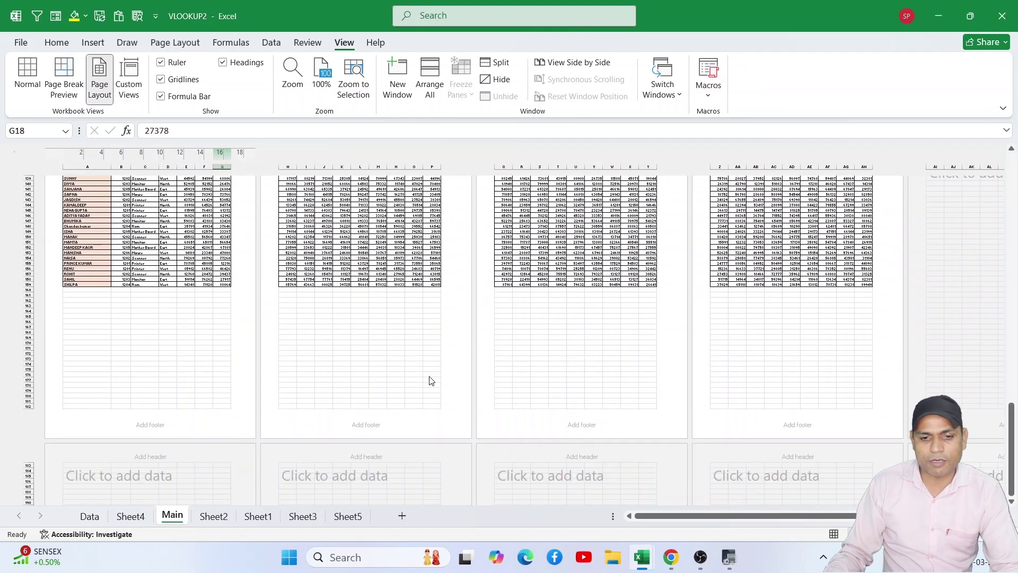
scroll(431, 381, up, 12)
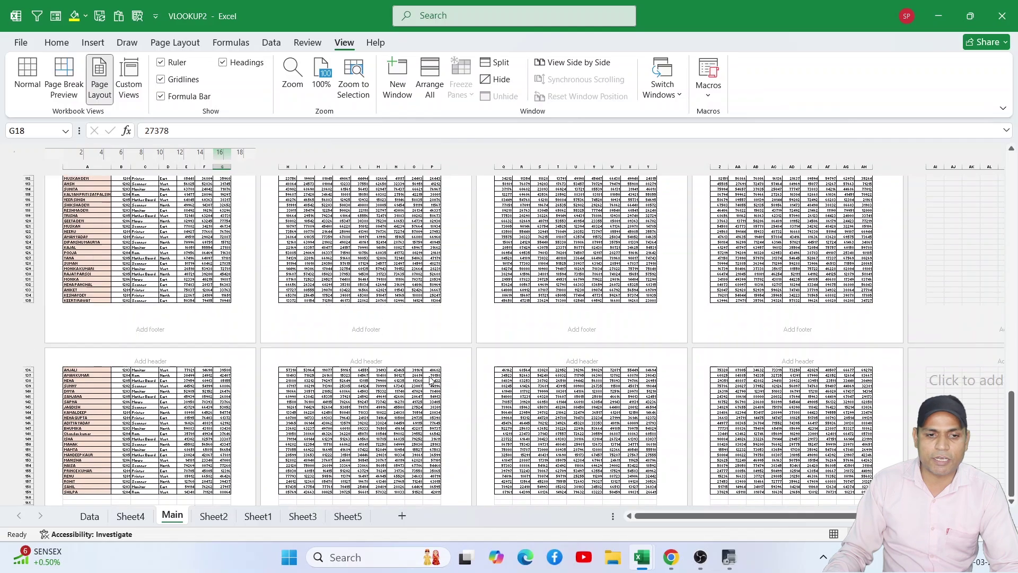
scroll(431, 381, up, 9)
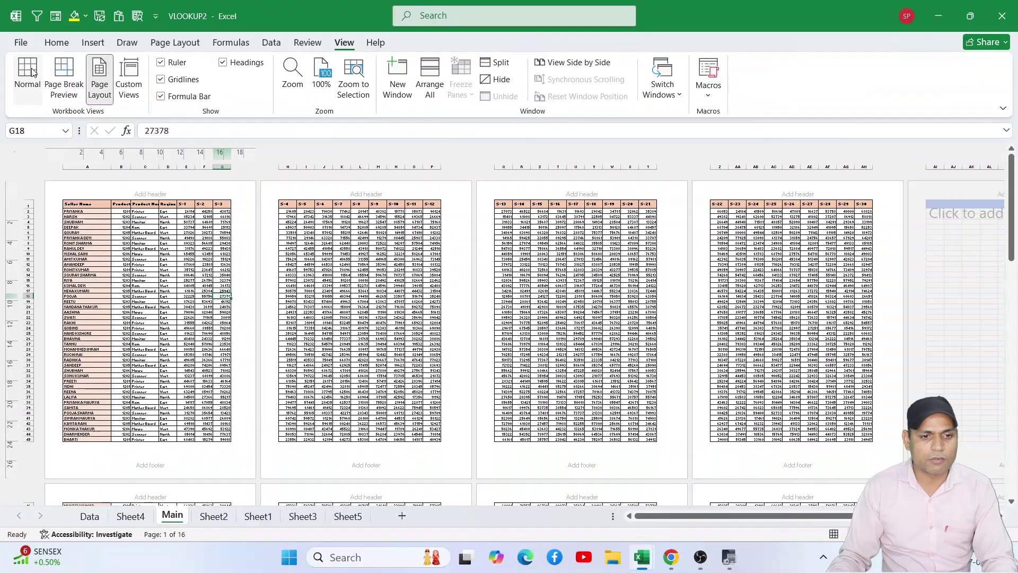
click(44, 68)
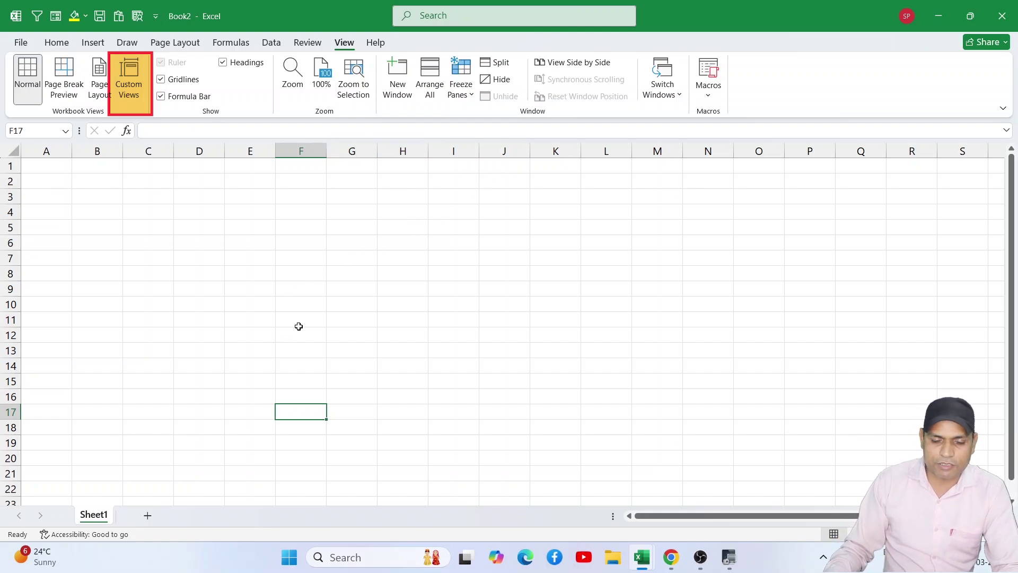
In the Book2 workbook, apply borders to all cells in the range I24:J28
drag(272, 341, 297, 382)
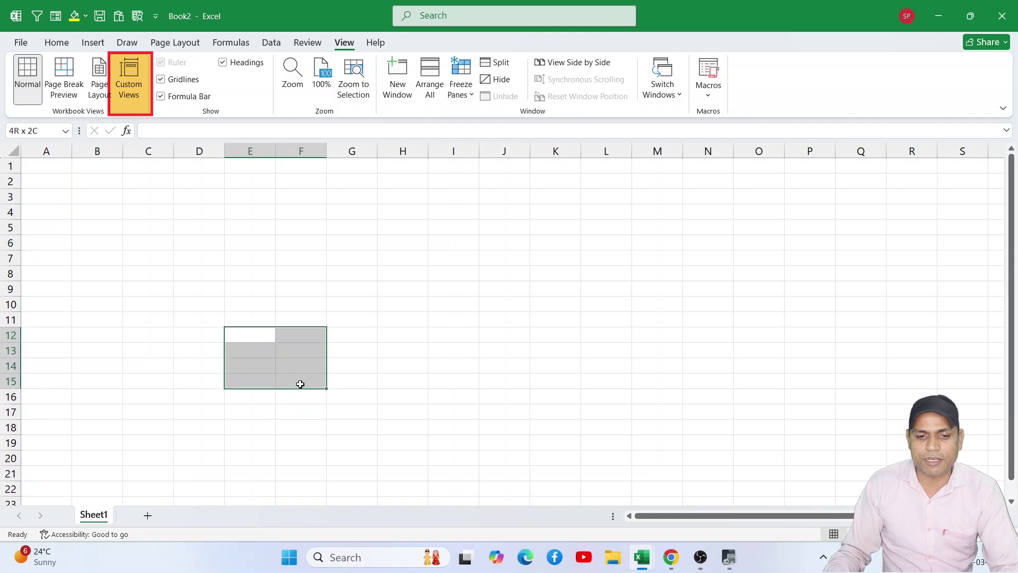
scroll(561, 391, down, 4)
drag(476, 338, 529, 403)
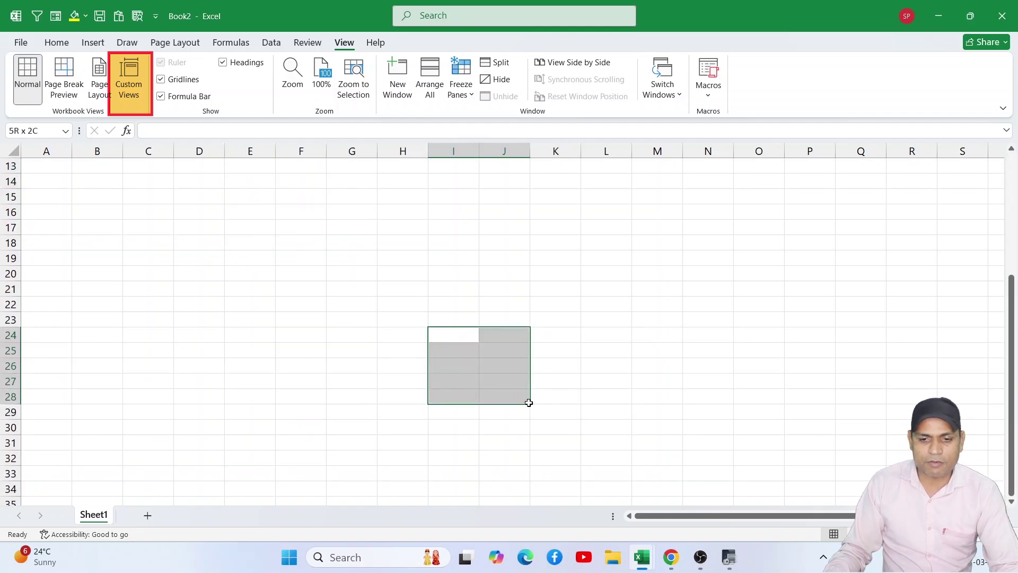
click(64, 42)
click(199, 90)
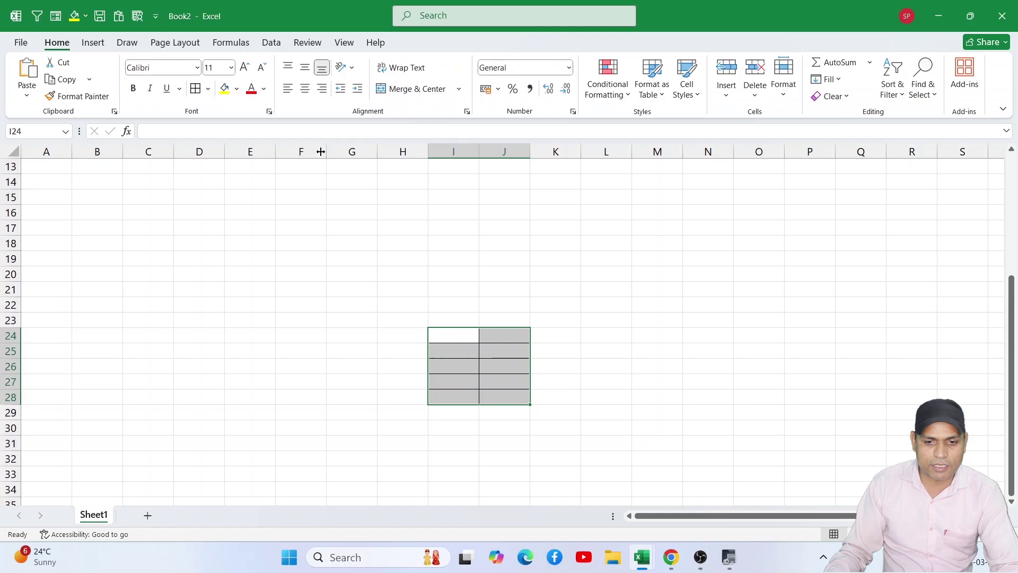
Fill the bordered range with sample values: 123 in J25, 3 in I27, 123 in J28 and 23 in I24
click(499, 351)
text(123)
click(464, 377)
text(3)
click(509, 395)
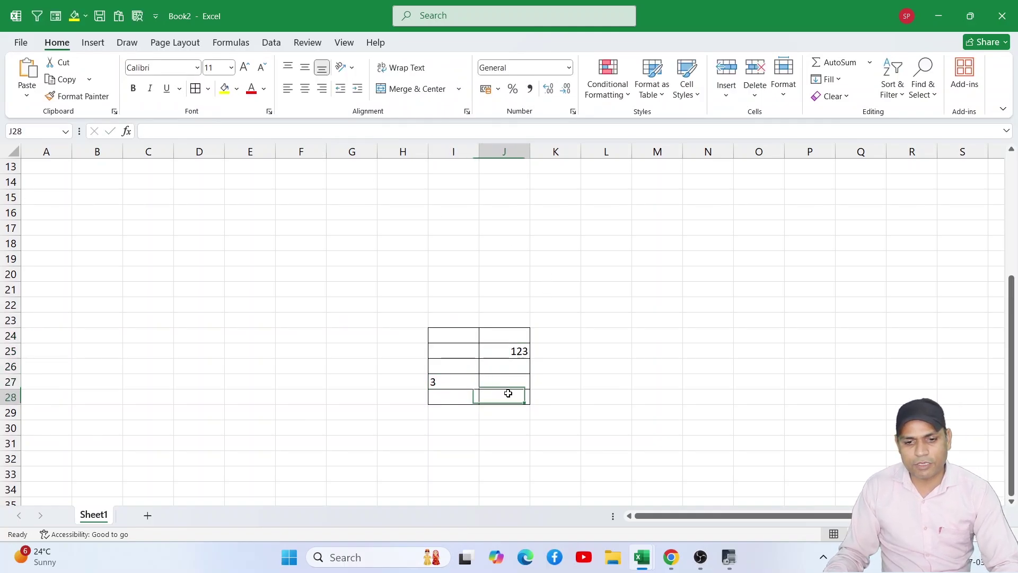
text(123)
click(463, 338)
text(23)
With I24:J28 selected, add a custom view named purchase that includes print settings and hidden rows, columns and filter settings
drag(454, 334, 510, 399)
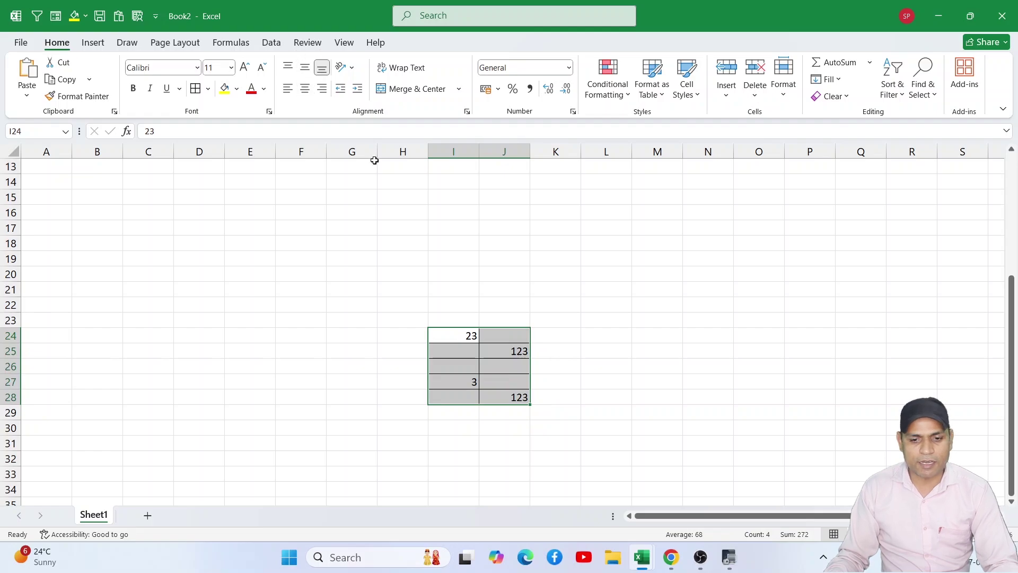
click(345, 43)
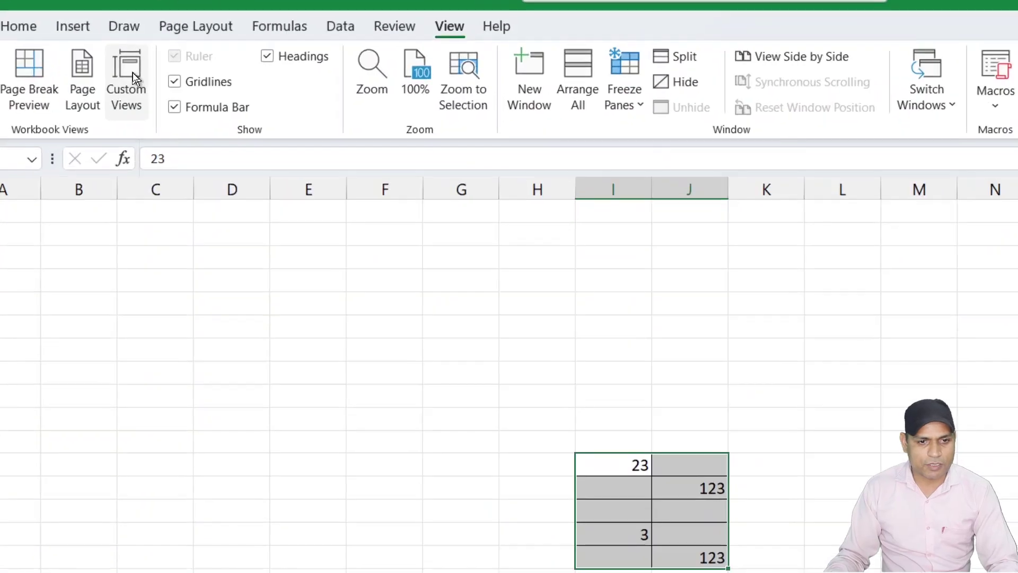
click(136, 80)
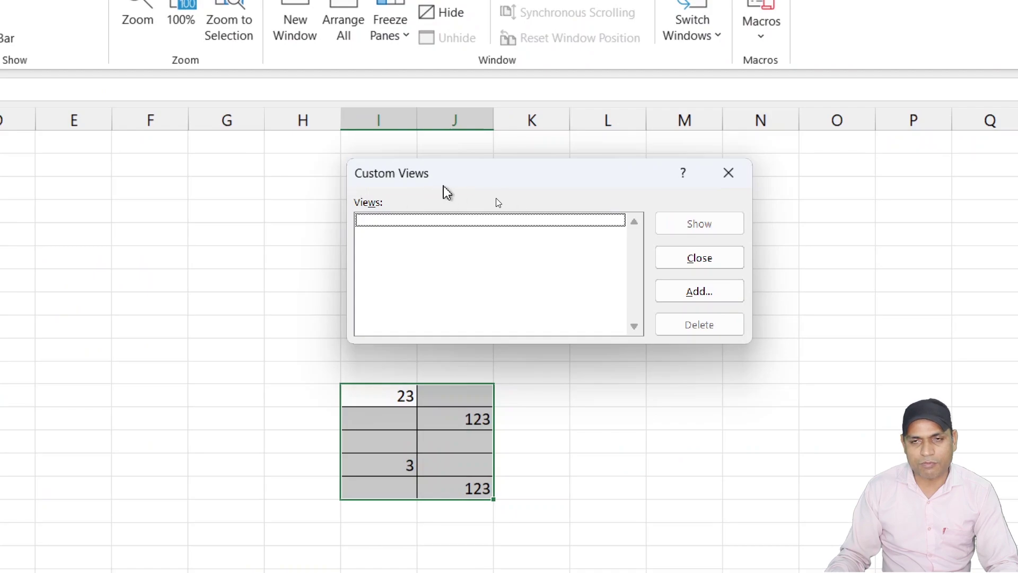
click(732, 298)
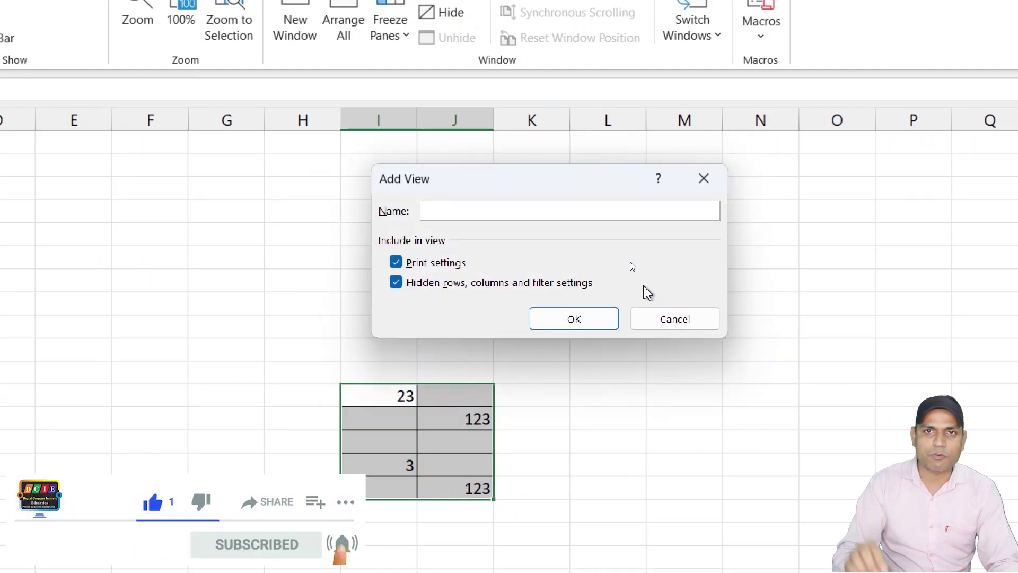
text(purchase)
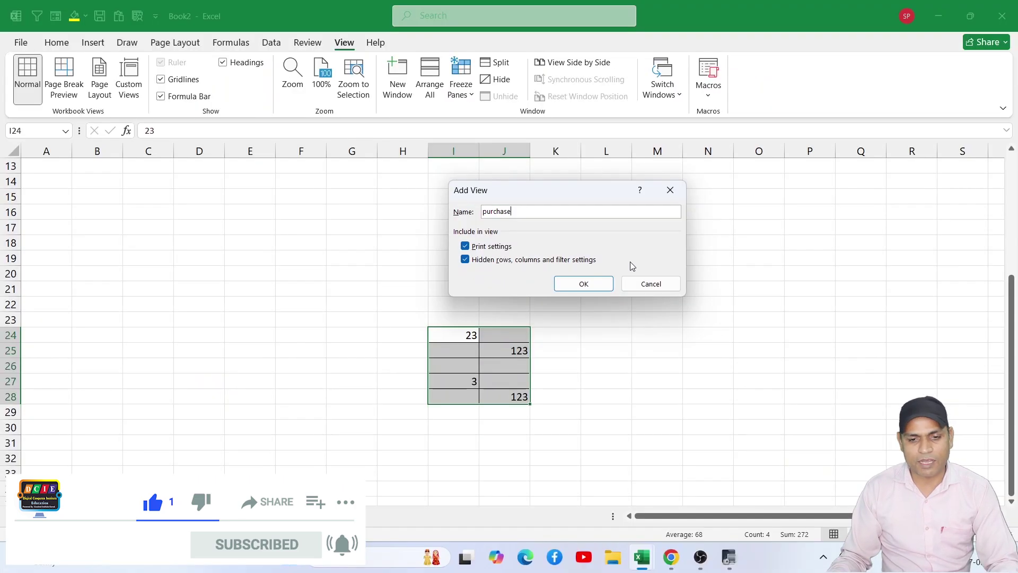
click(583, 284)
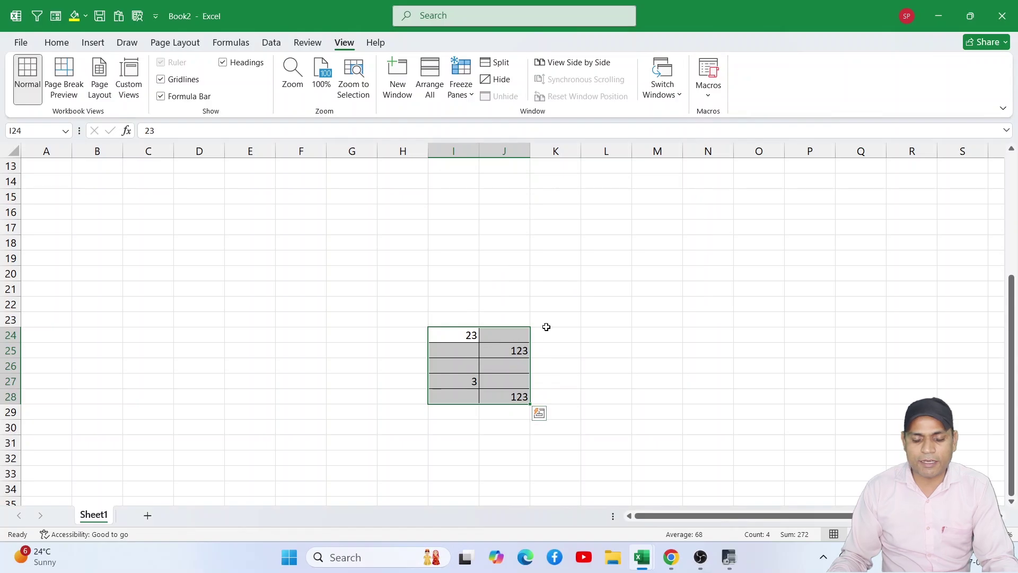
Enter the sample text asdas in cell E65, well below the bordered range
scroll(567, 301, down, 5)
scroll(567, 300, down, 8)
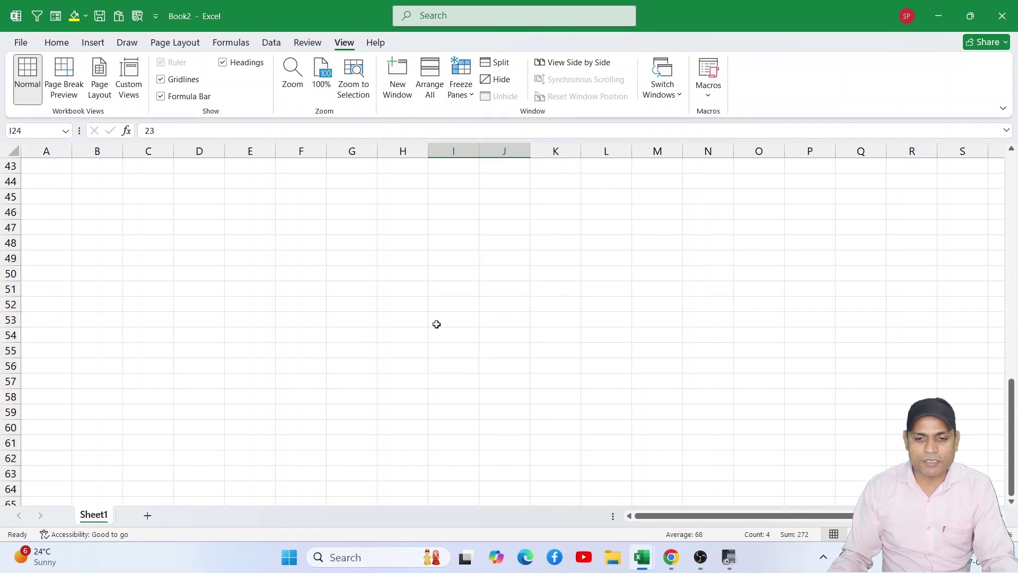
click(234, 365)
text(asdas)
click(305, 397)
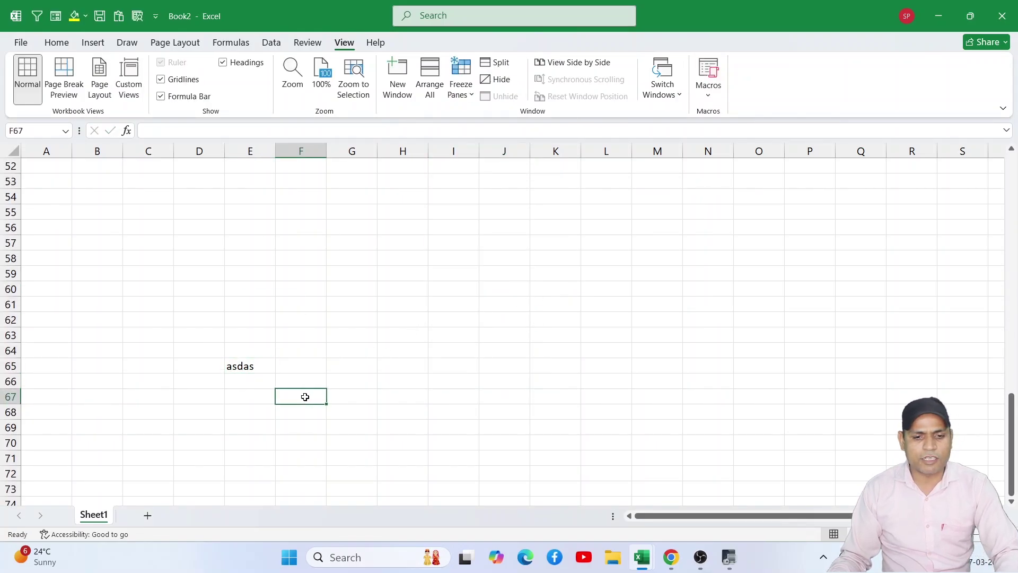
Enter the sample text asdasd in cell F67, below and beside the previous sample text
text(asdasd)
click(389, 407)
click(362, 365)
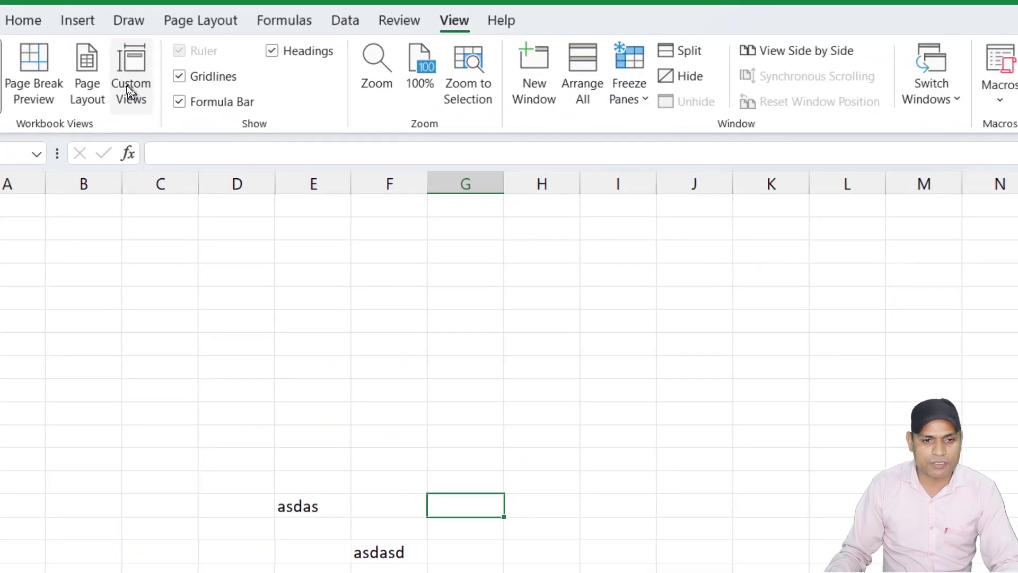
Show the saved custom view purchase and clear its range selection by selecting cell L27
click(132, 88)
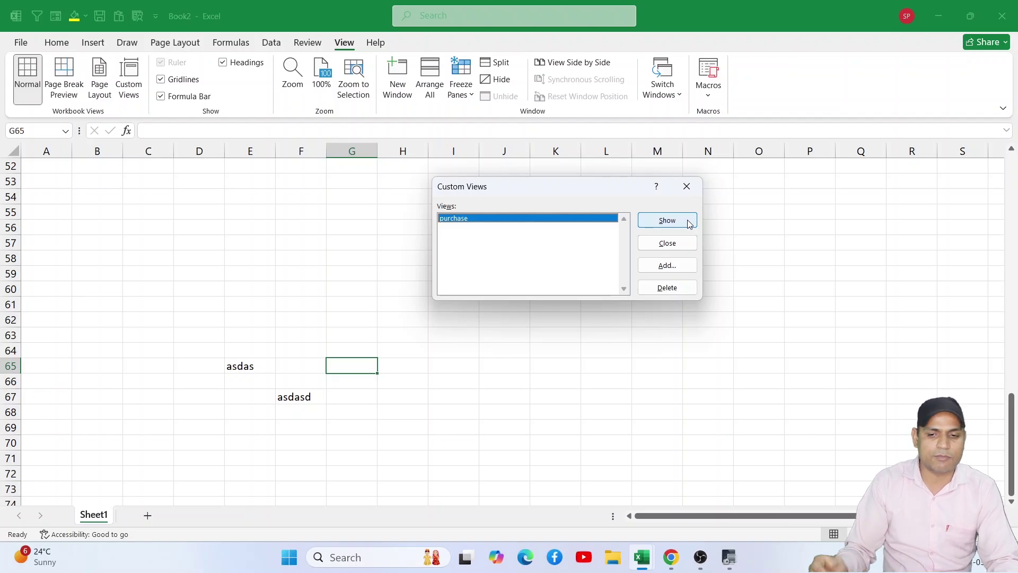
click(688, 223)
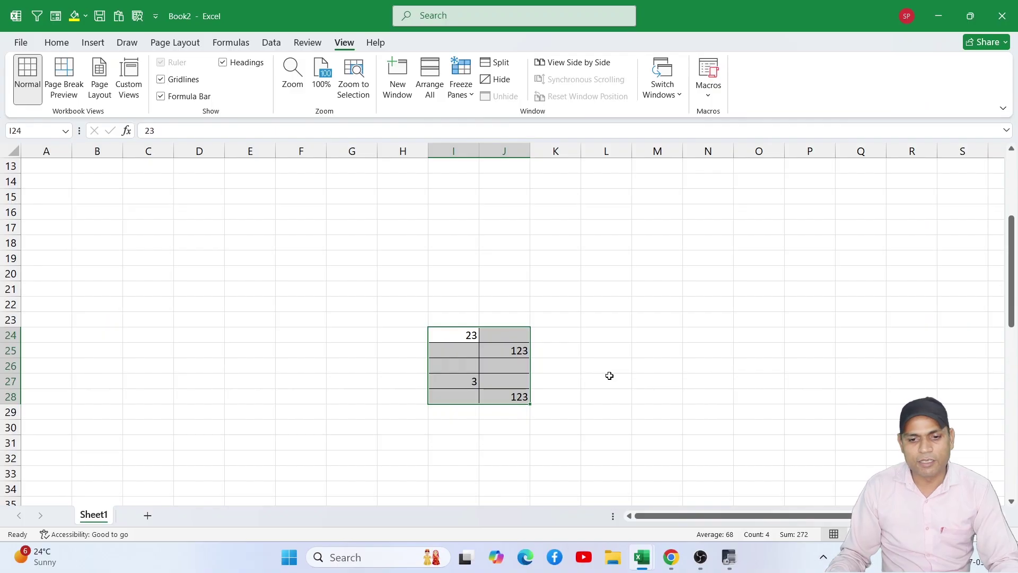
click(610, 375)
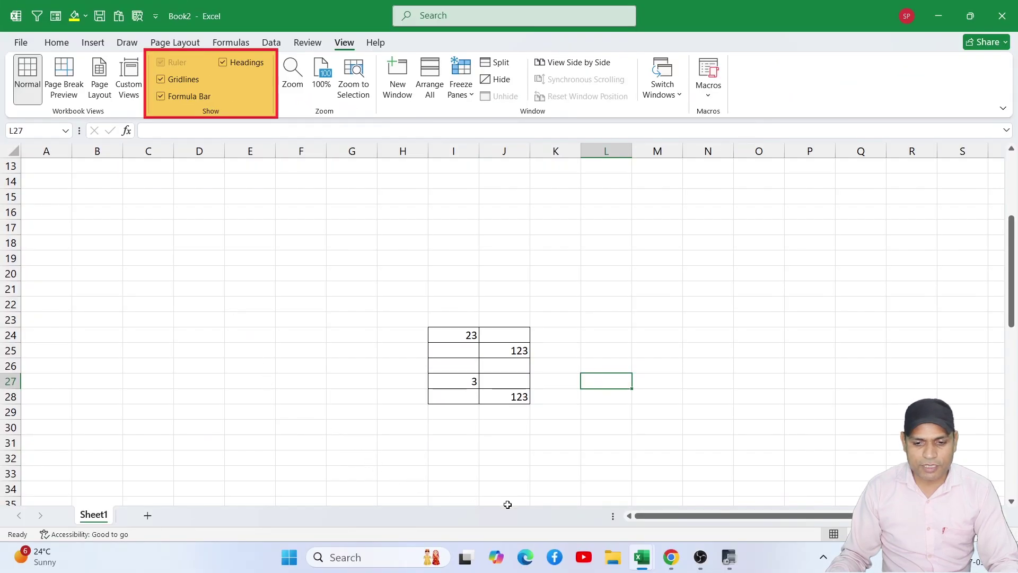
Switch to the VLOOKUP2 workbook and turn the gridlines of Sheet5 off and back on
mouse_move(642, 557)
click(709, 488)
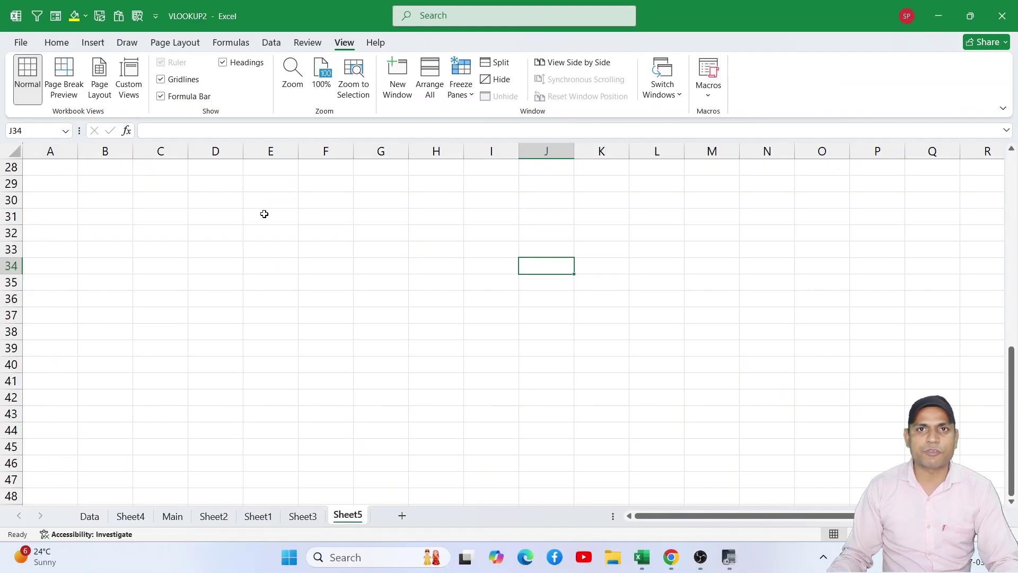
click(161, 80)
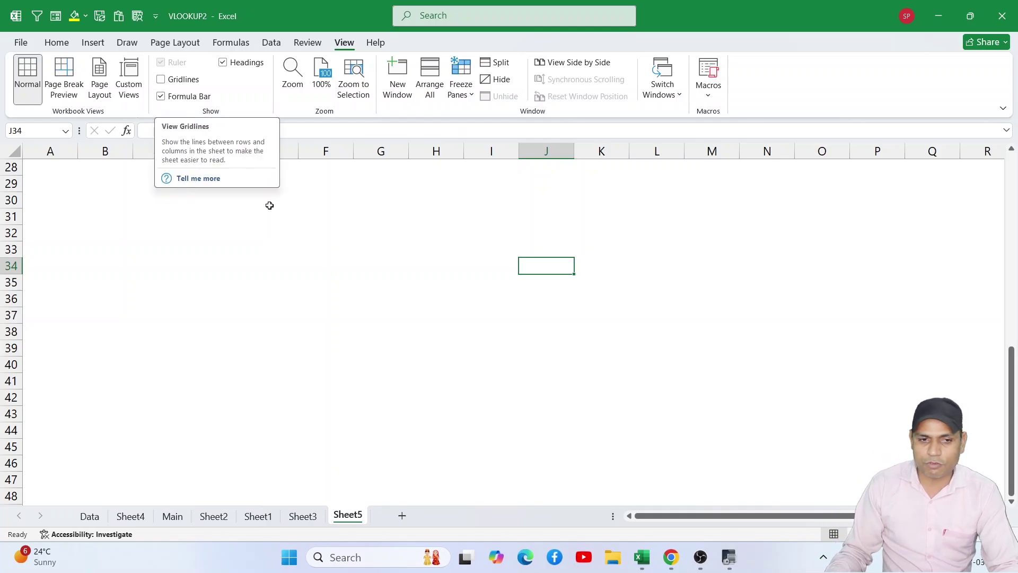
click(177, 83)
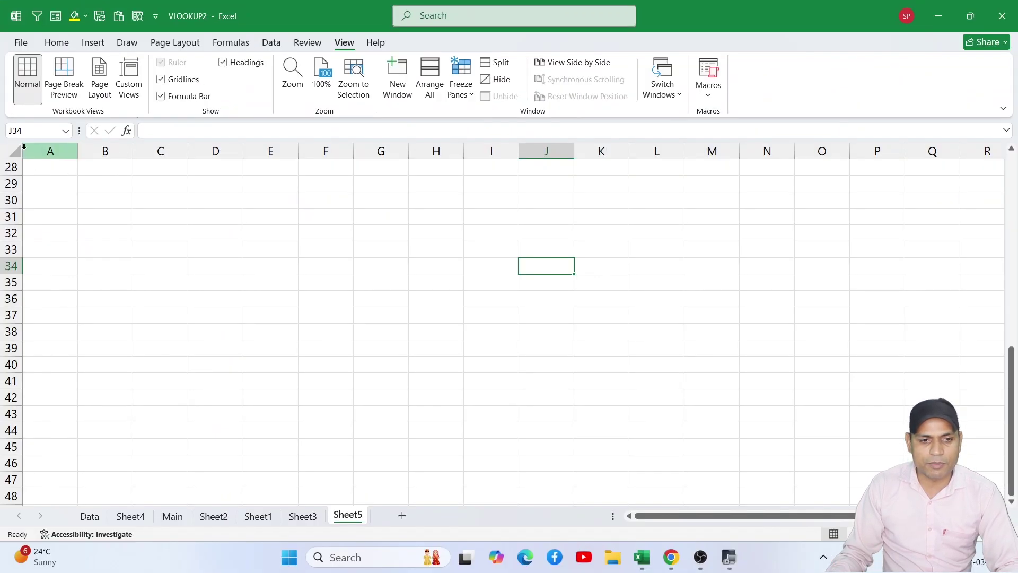
Hide and redisplay the row and column headings on Sheet5, and do the same with the formula bar
scroll(4, 224, up, 9)
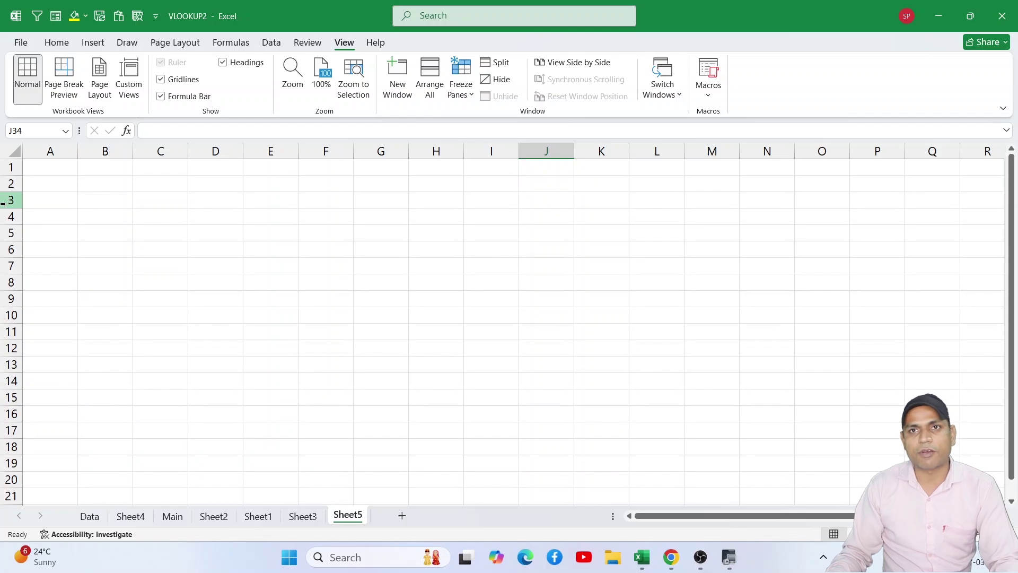
click(223, 62)
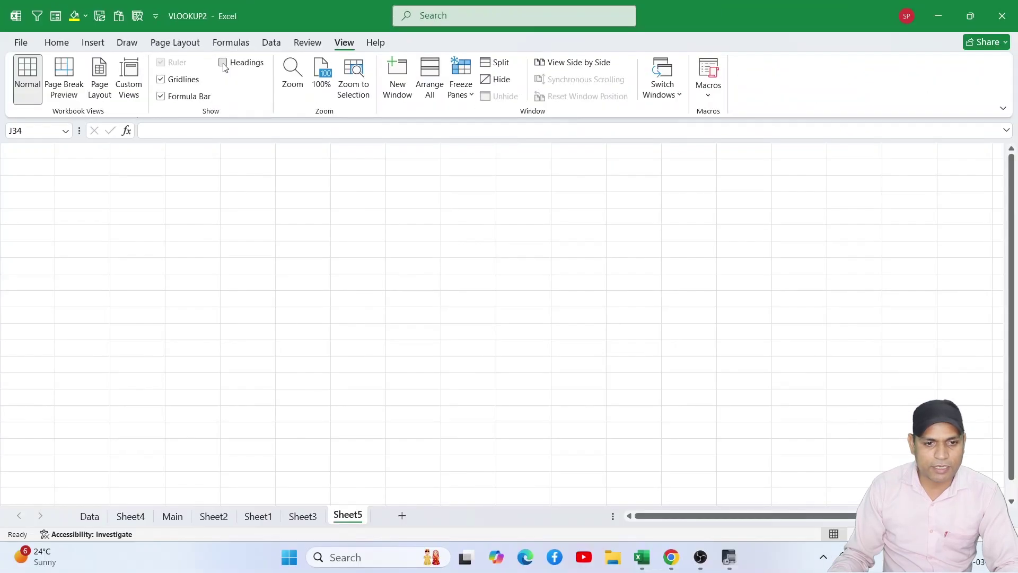
click(223, 63)
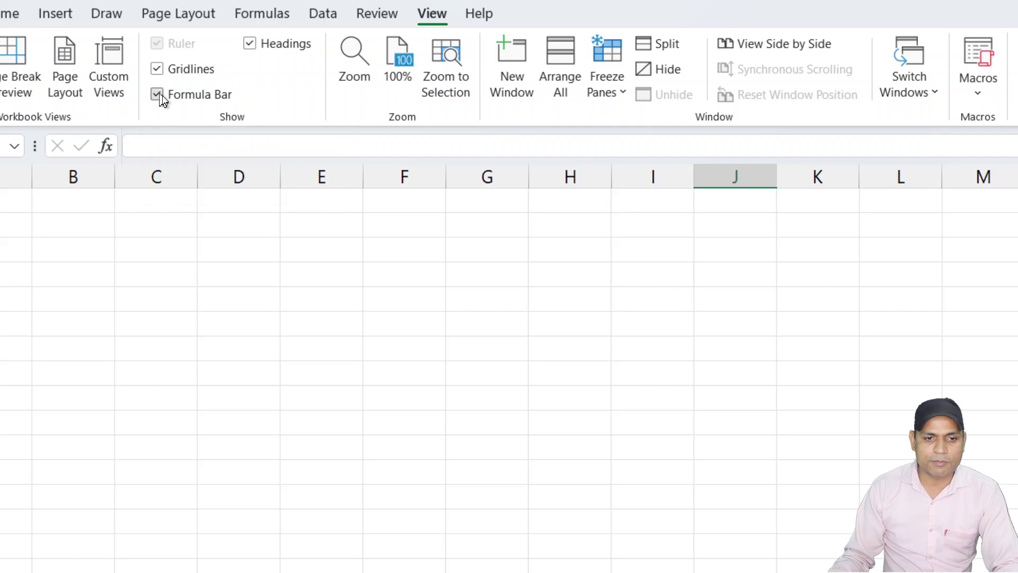
click(158, 94)
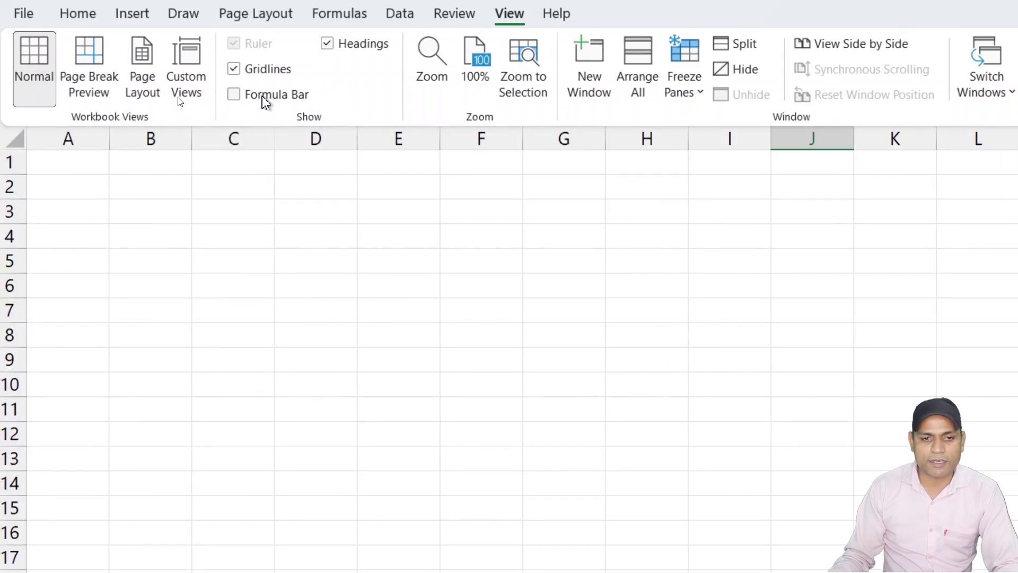
click(233, 95)
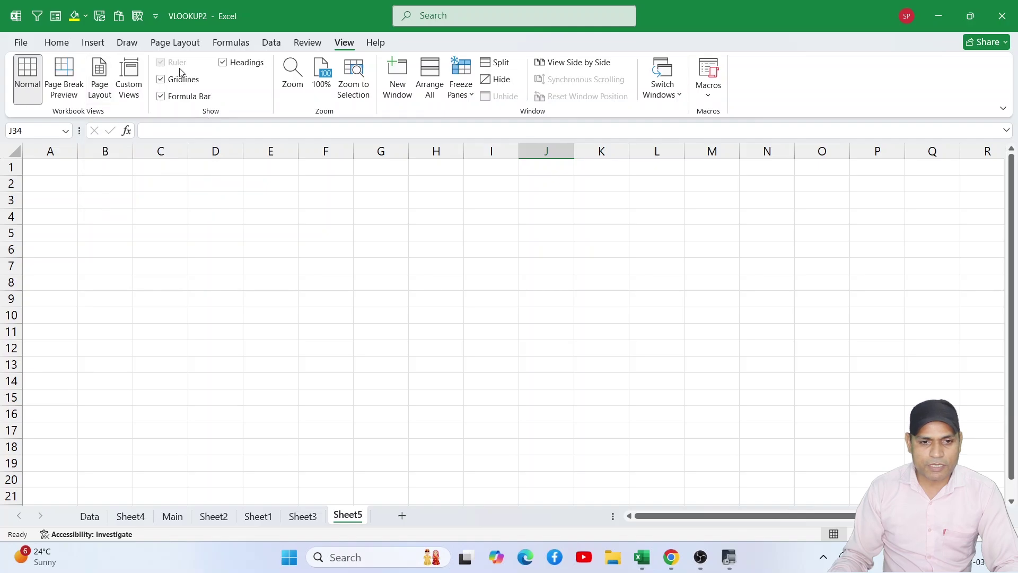
Switch Sheet5 to Page Layout view, select cell G17, and turn the ruler off and back on
click(100, 85)
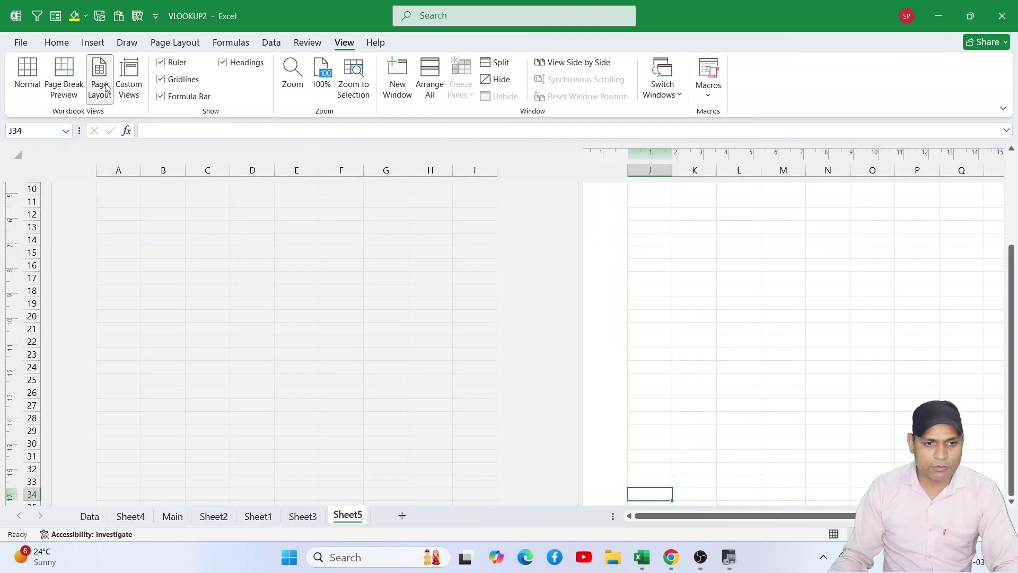
click(695, 272)
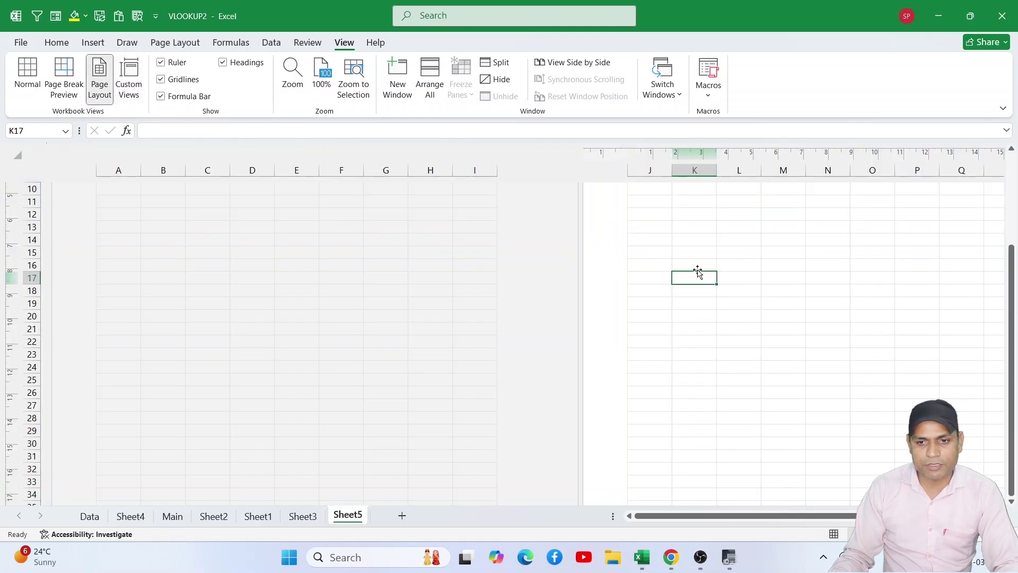
click(383, 276)
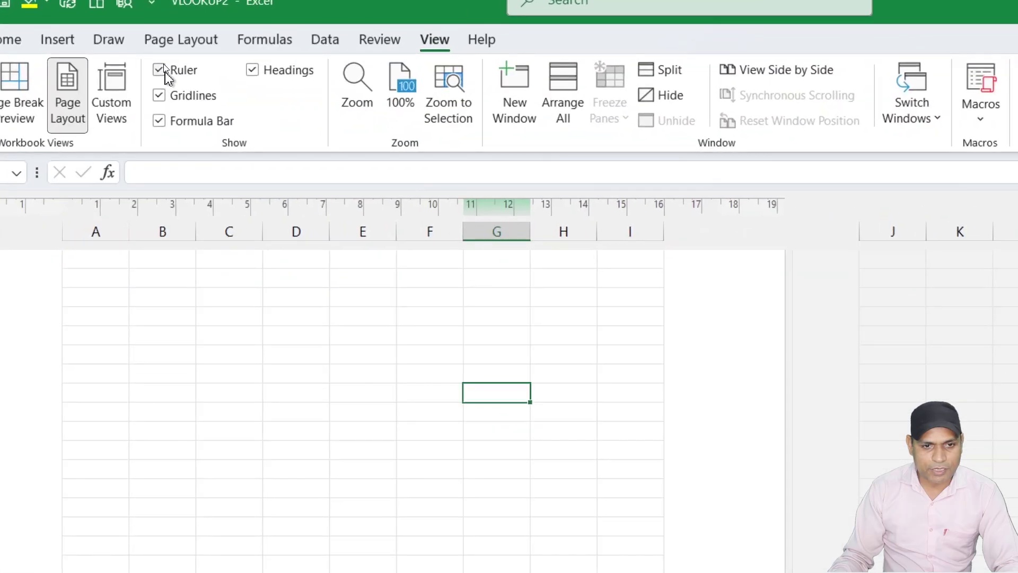
click(162, 63)
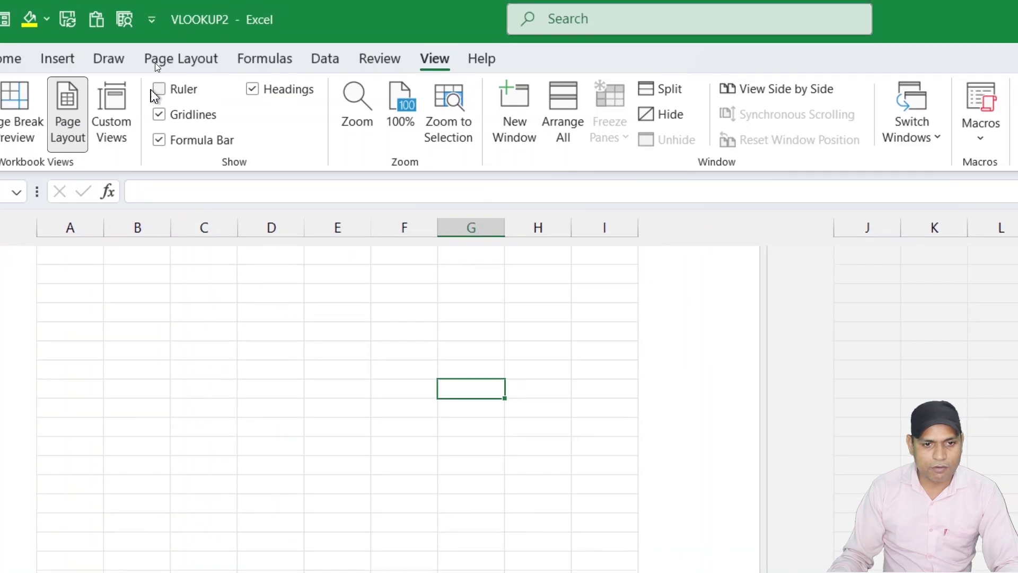
click(160, 90)
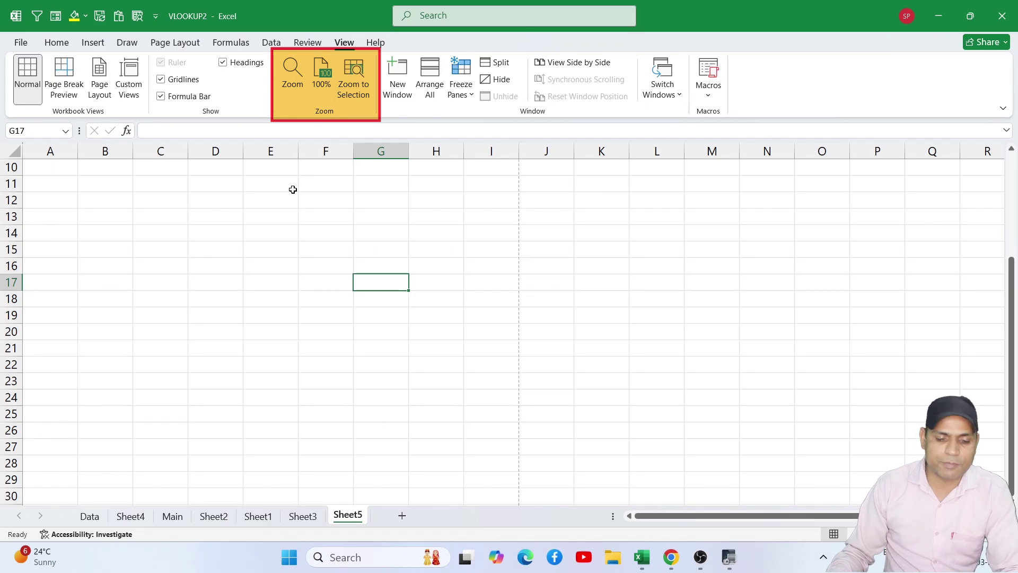
Open Sheet1 with the buyer and product list and set its zoom magnification to 50%
click(260, 515)
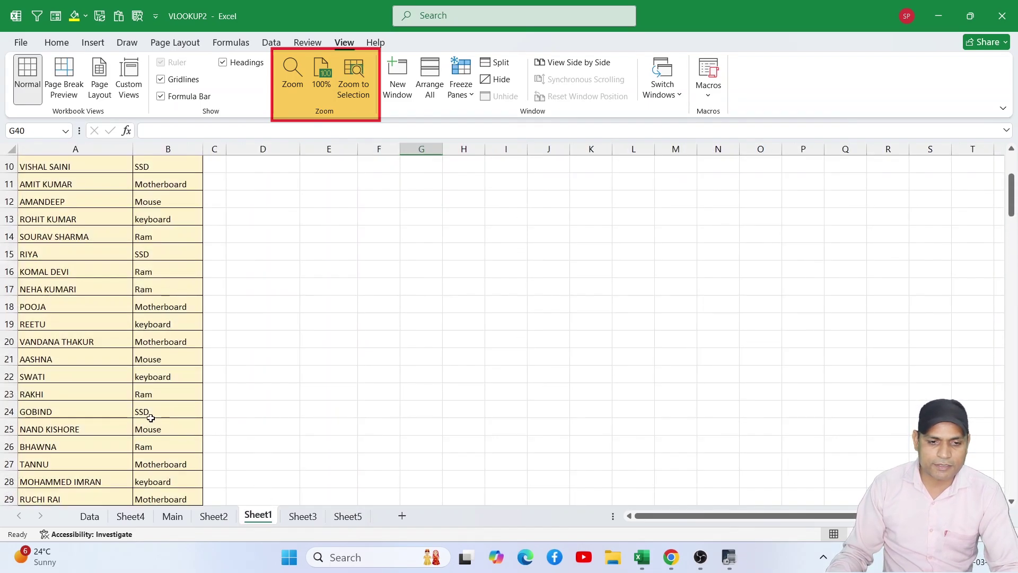
scroll(148, 416, up, 3)
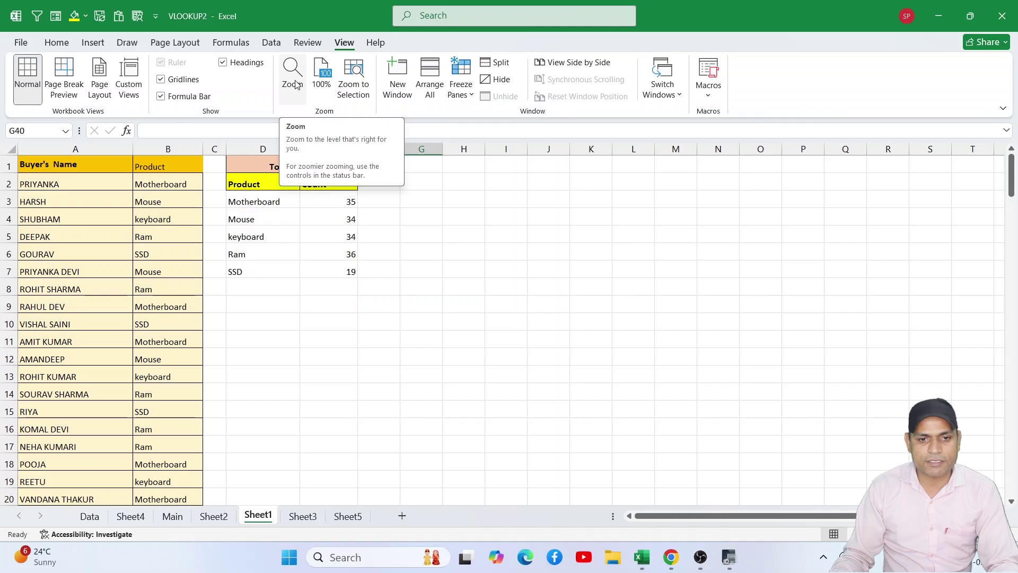
click(293, 75)
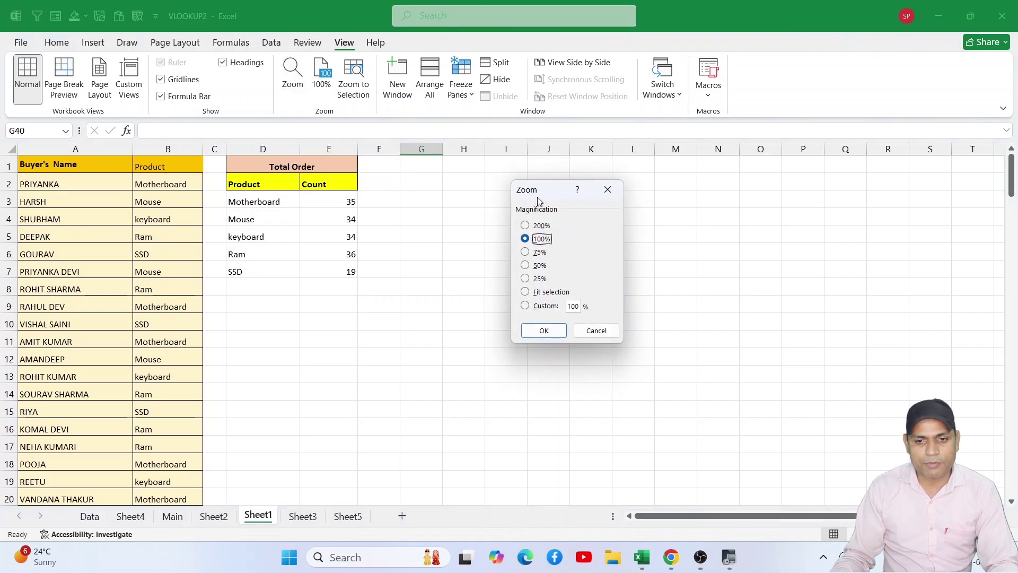
drag(539, 202, 533, 190)
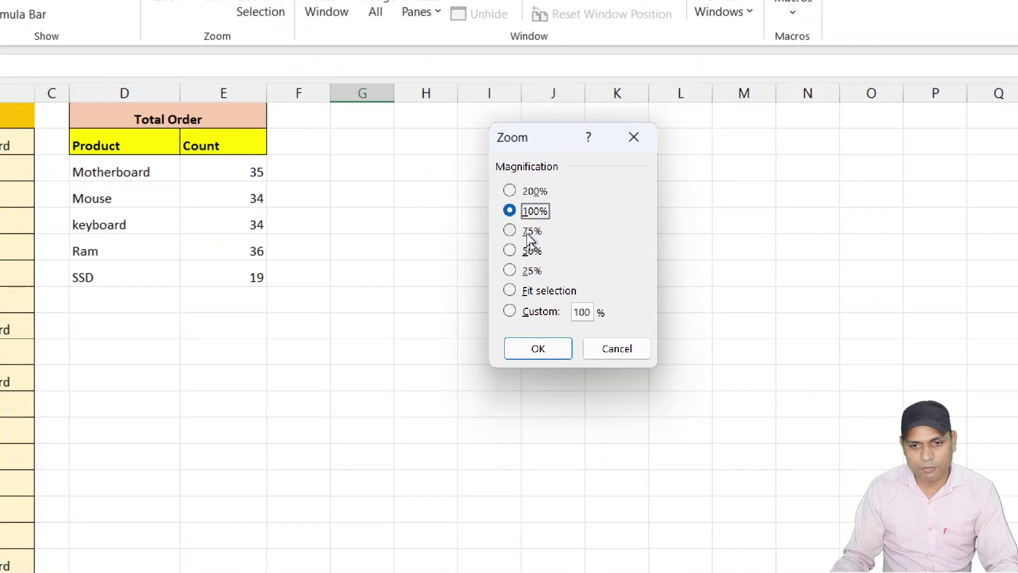
click(528, 232)
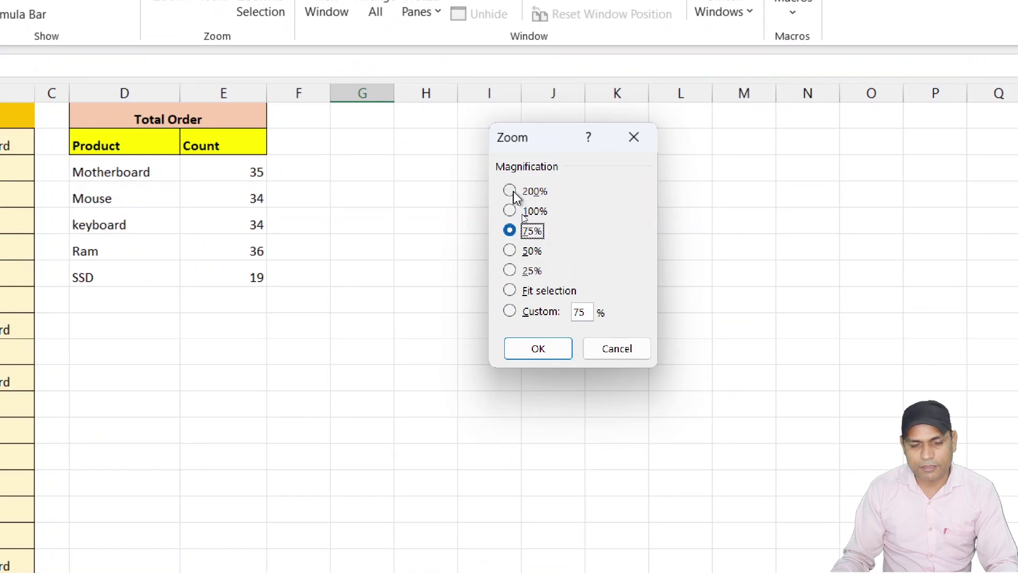
click(513, 252)
click(536, 350)
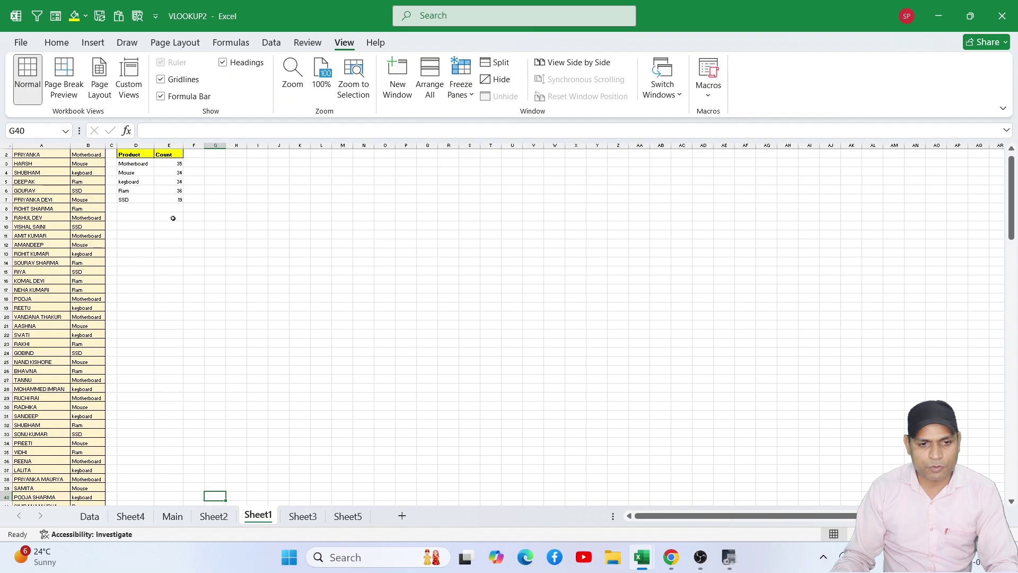
Set the zoom magnification of Sheet1 to 200% and look through the enlarged buyer list
click(297, 85)
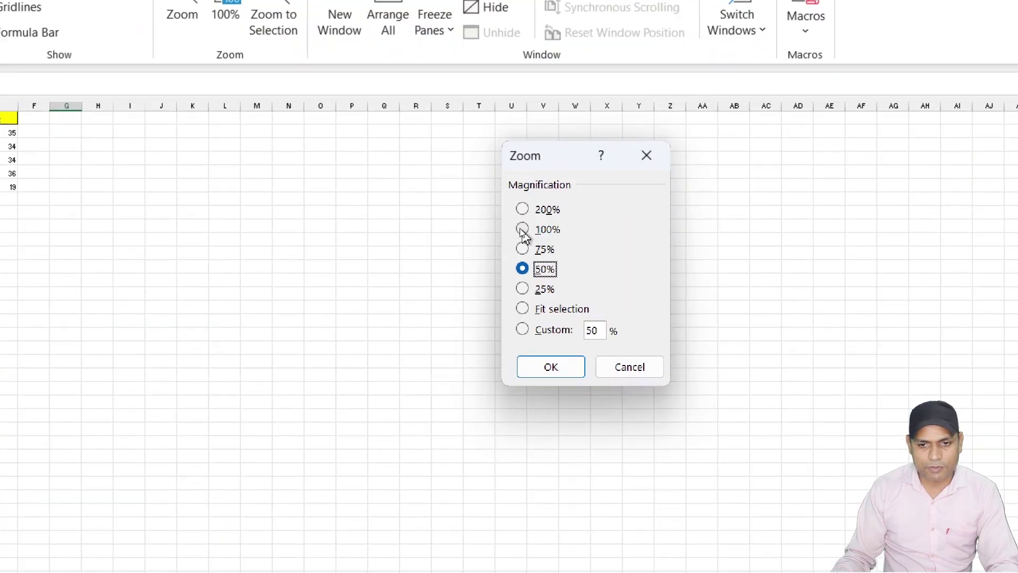
click(520, 227)
click(521, 213)
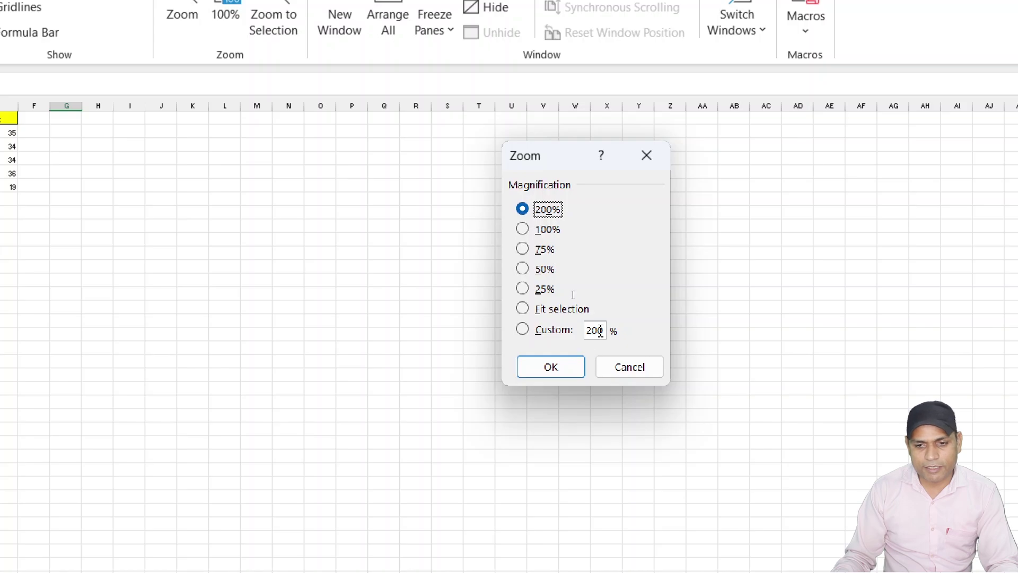
drag(605, 330, 583, 330)
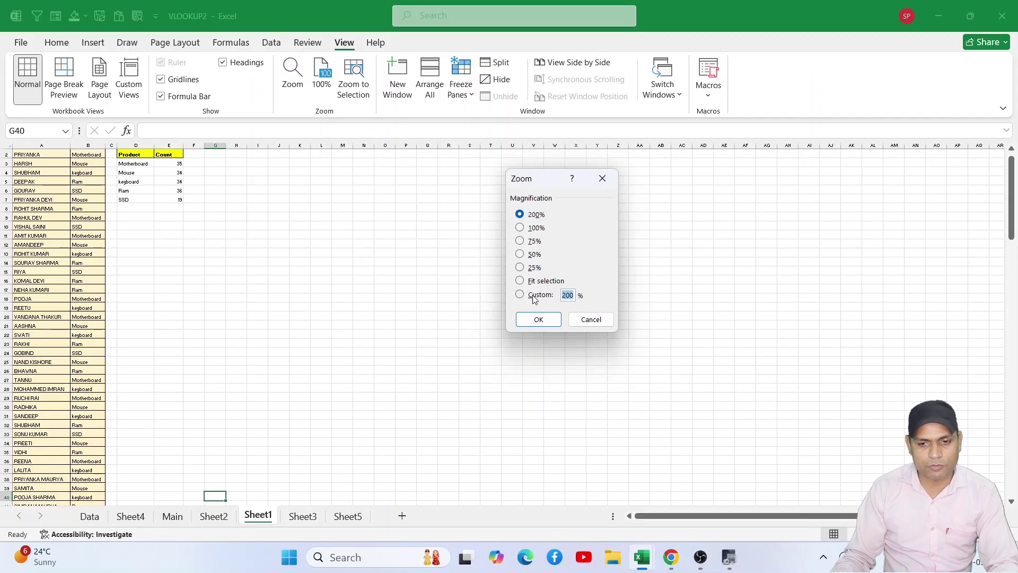
click(551, 367)
scroll(329, 277, down, 1)
scroll(347, 259, up, 10)
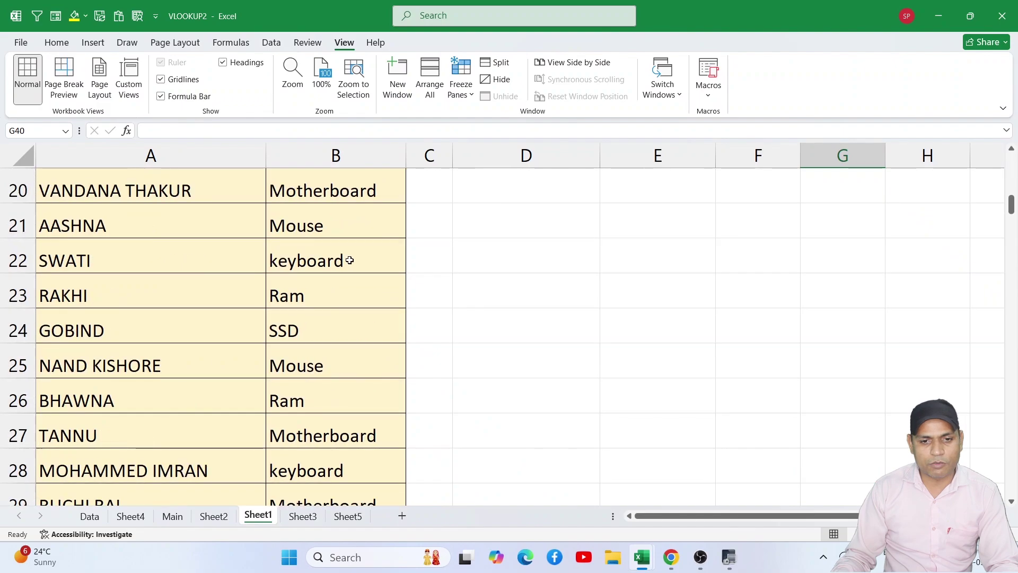
scroll(530, 325, down, 8)
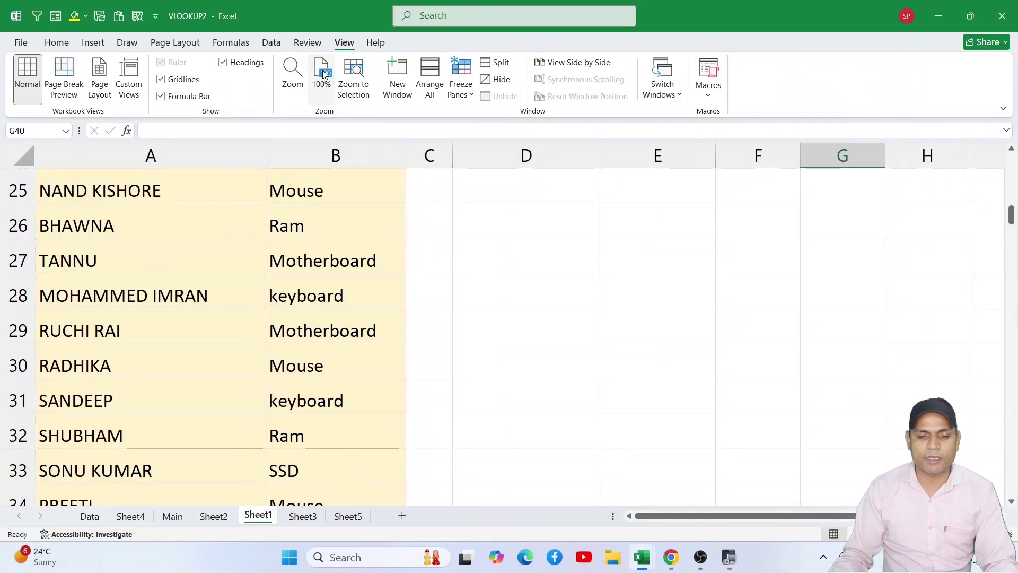
Reset Sheet1 to 100% zoom, and zoom to the selected range A156:B159 at the end of the list
click(324, 75)
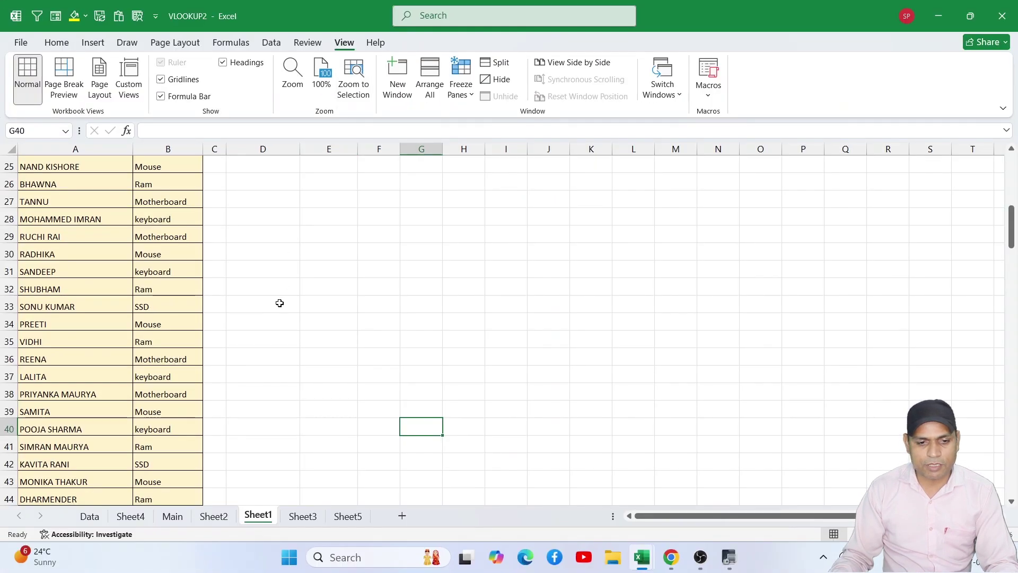
scroll(256, 339, down, 7)
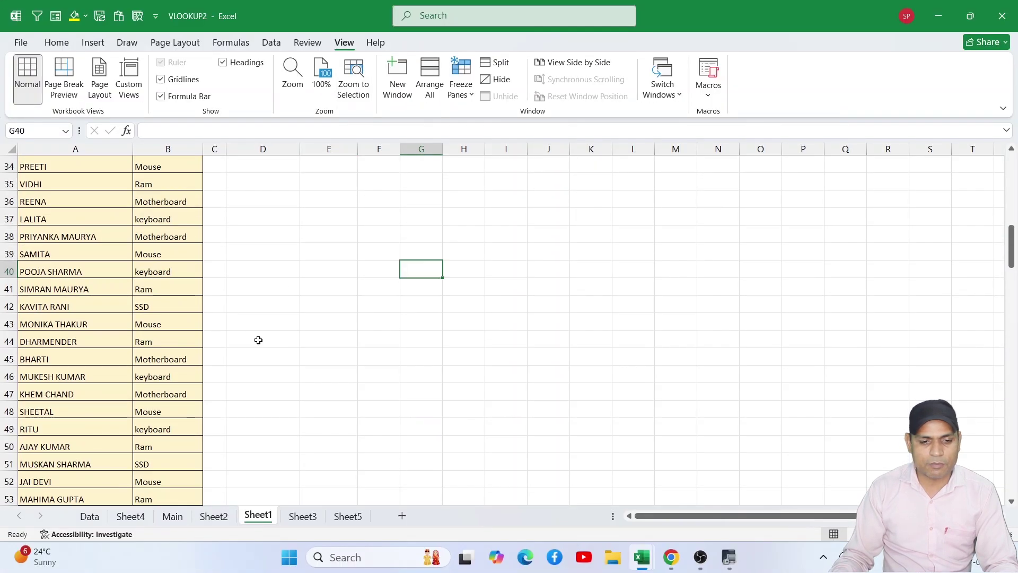
scroll(71, 384, down, 20)
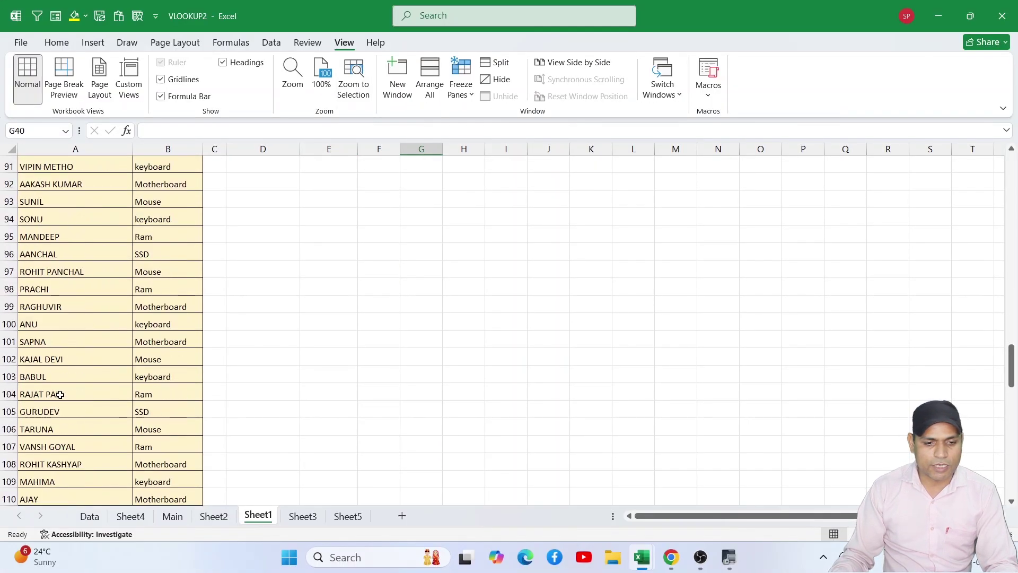
scroll(60, 390, down, 16)
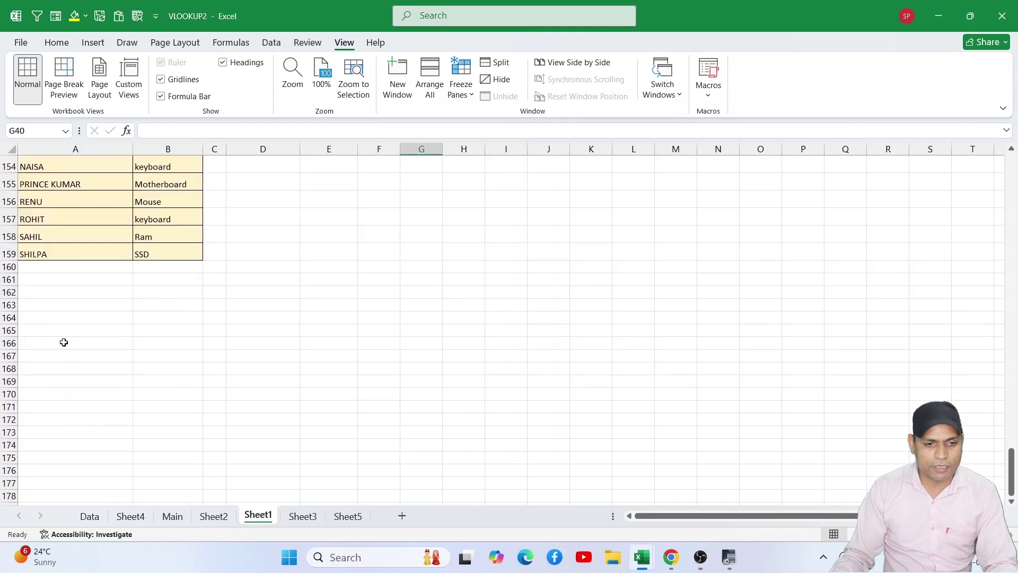
scroll(58, 343, up, 4)
drag(25, 409, 166, 458)
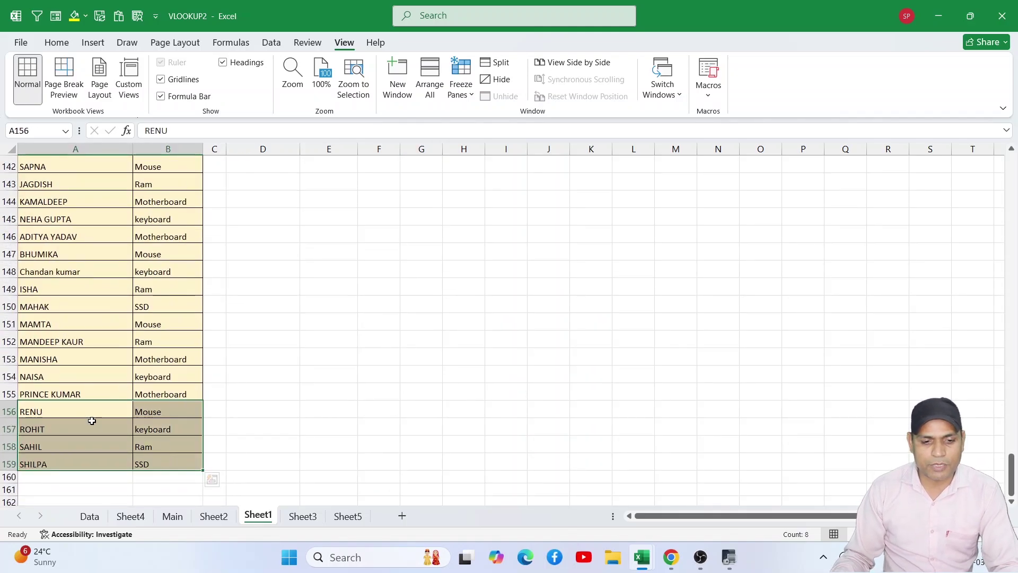
click(349, 93)
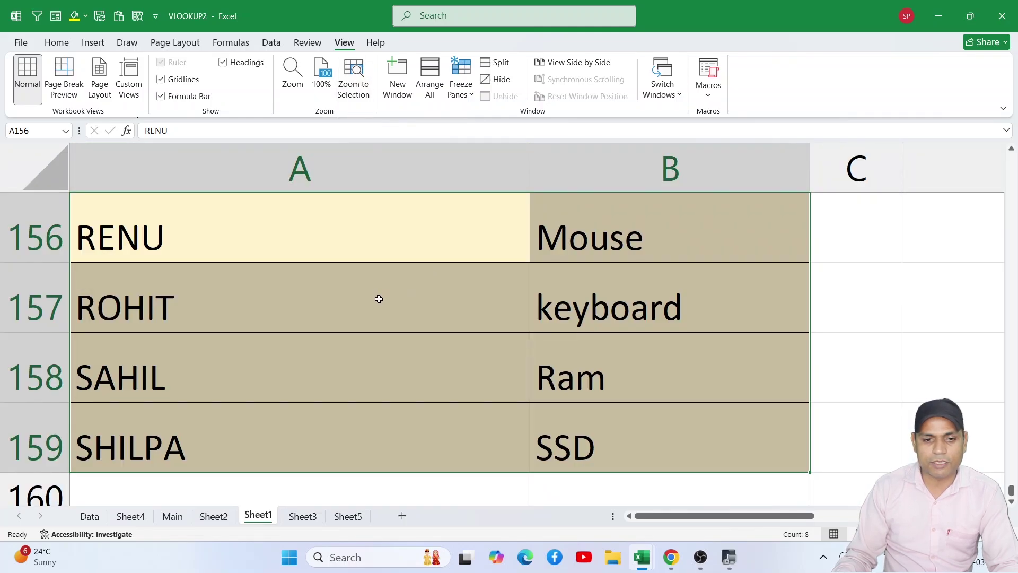
click(378, 299)
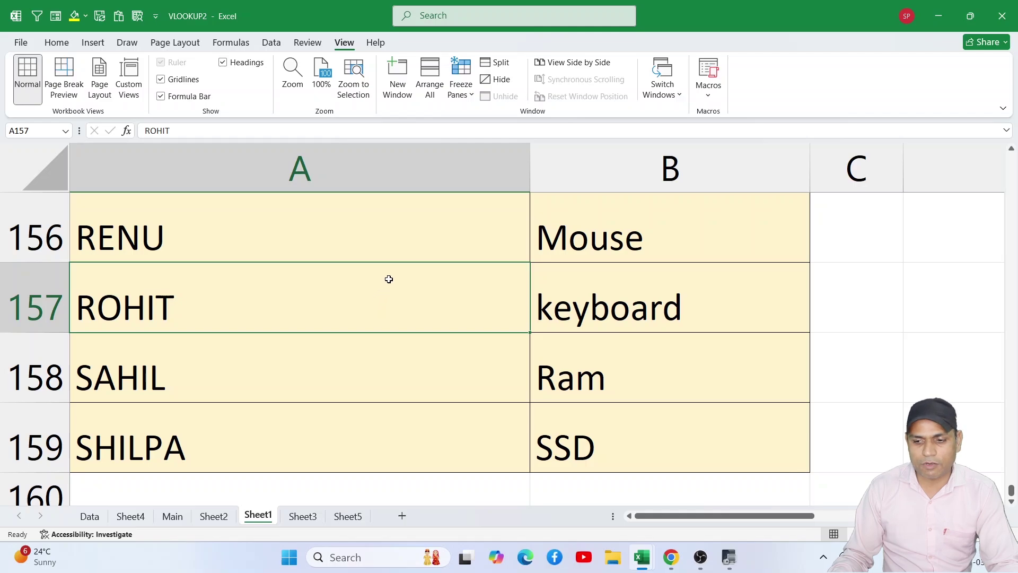
Return Sheet1 of the VLOOKUP2 workbook from the zoomed selection to 100% magnification
click(323, 79)
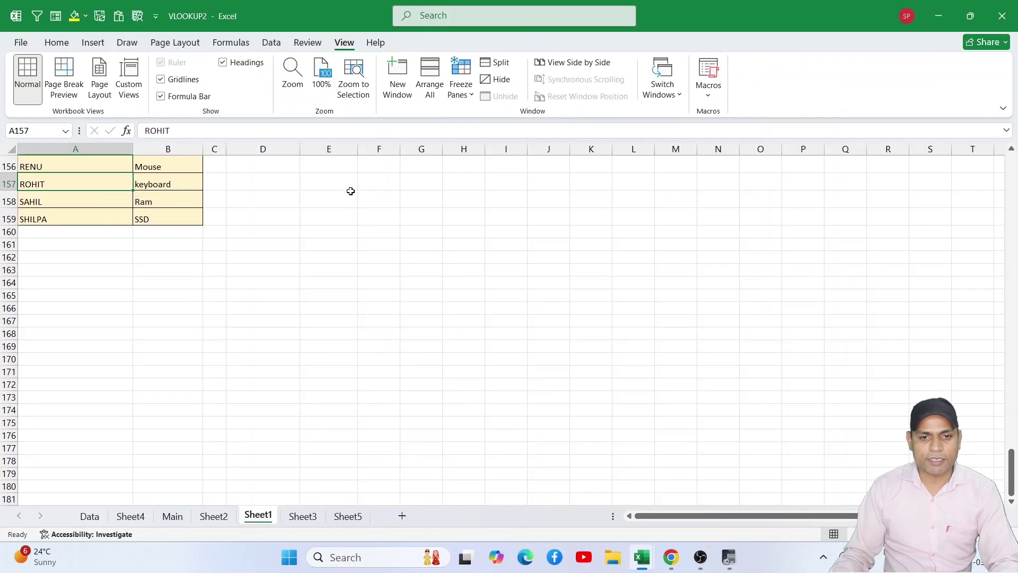
scroll(351, 191, up, 3)
scroll(345, 102, up, 7)
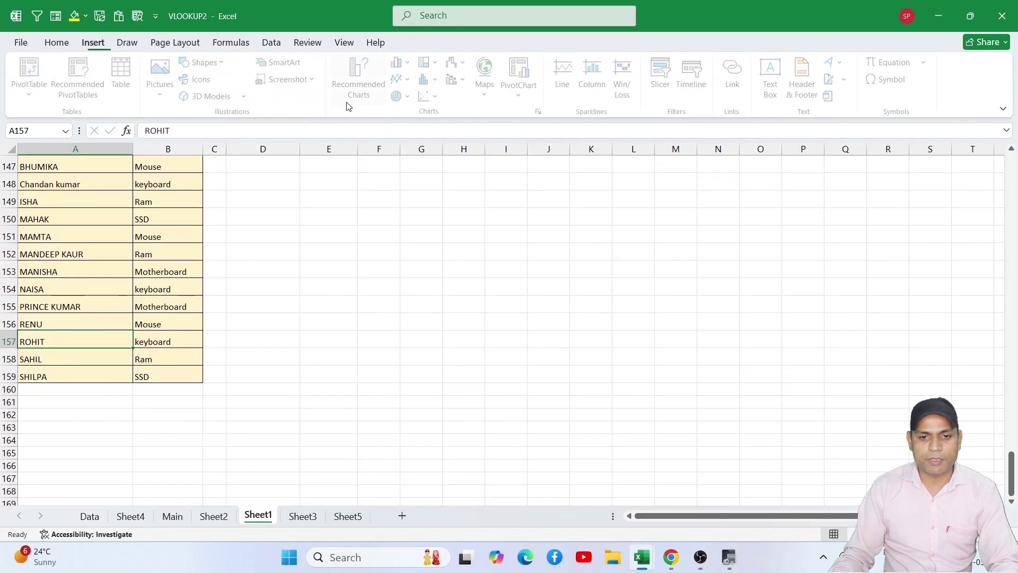
click(321, 46)
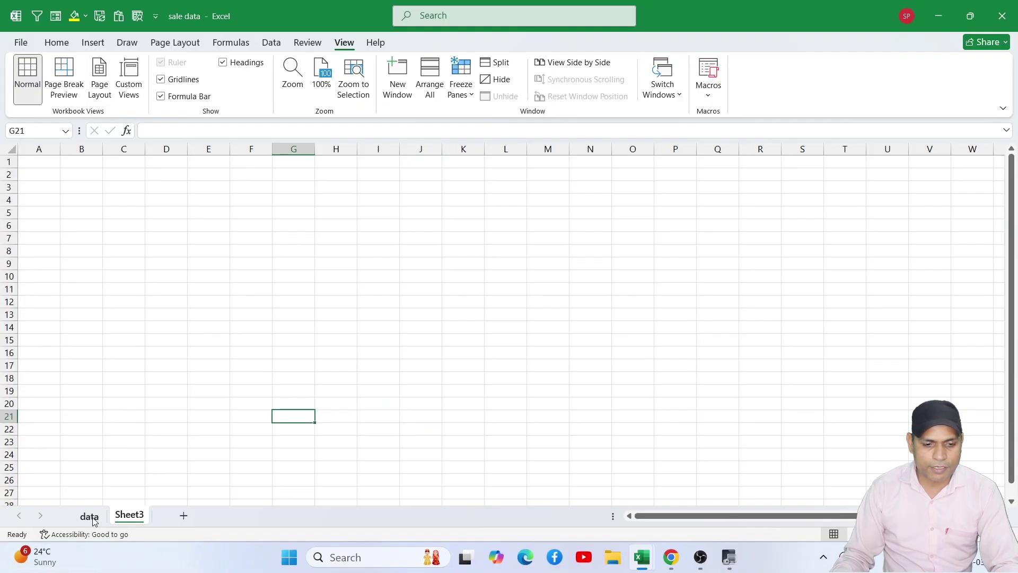
Open the data sheet of the sale data workbook and look over its seller records
click(89, 516)
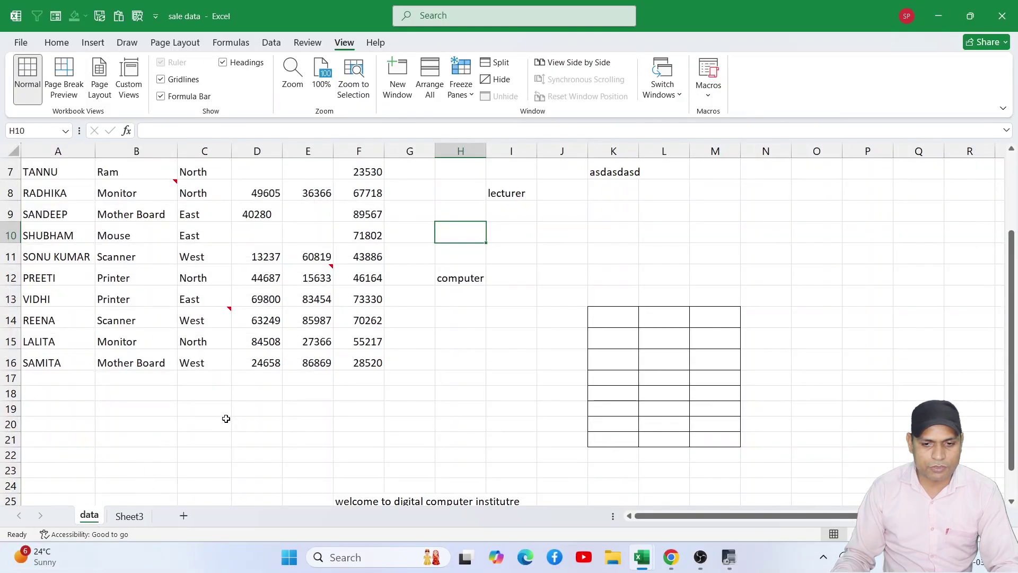
scroll(499, 358, down, 3)
scroll(435, 376, up, 5)
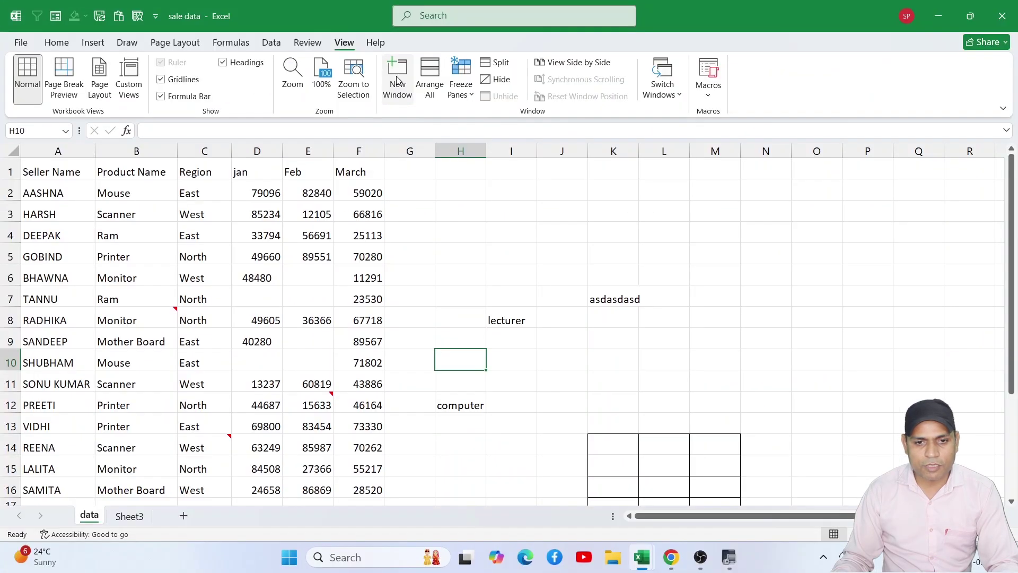
Open three additional windows of the sale data workbook and select cell H4 in the last one
click(397, 76)
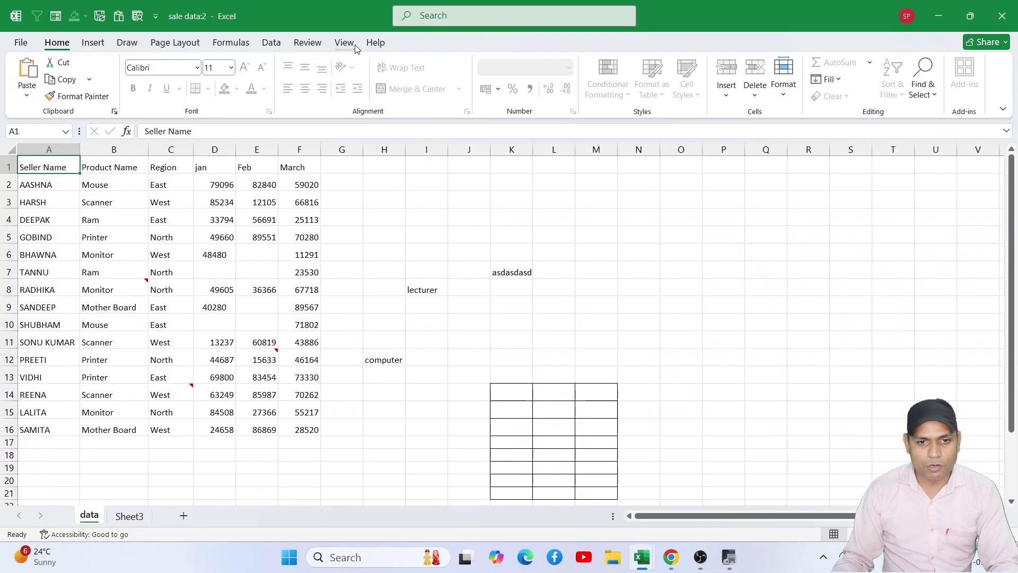
click(428, 63)
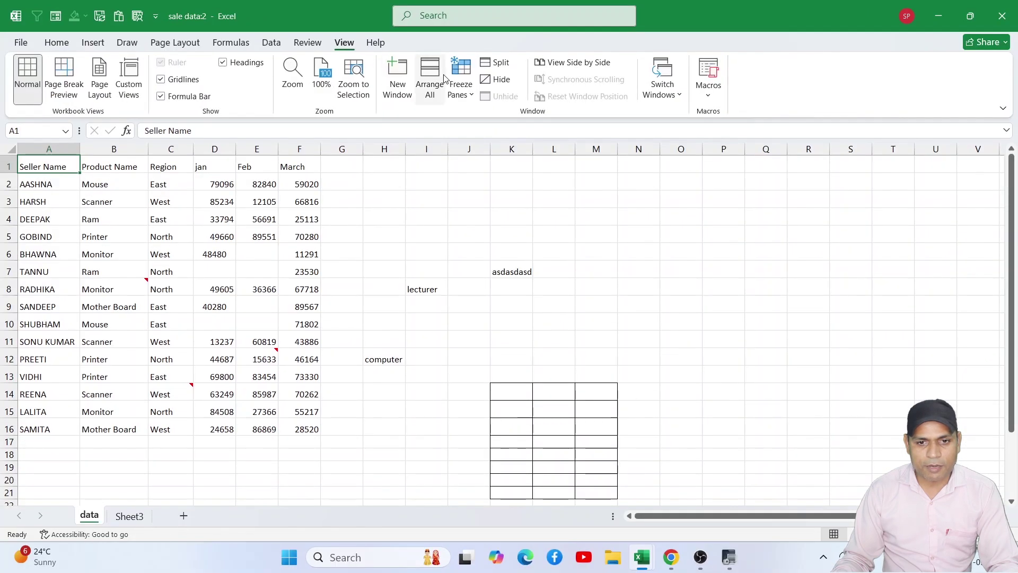
click(399, 82)
click(344, 44)
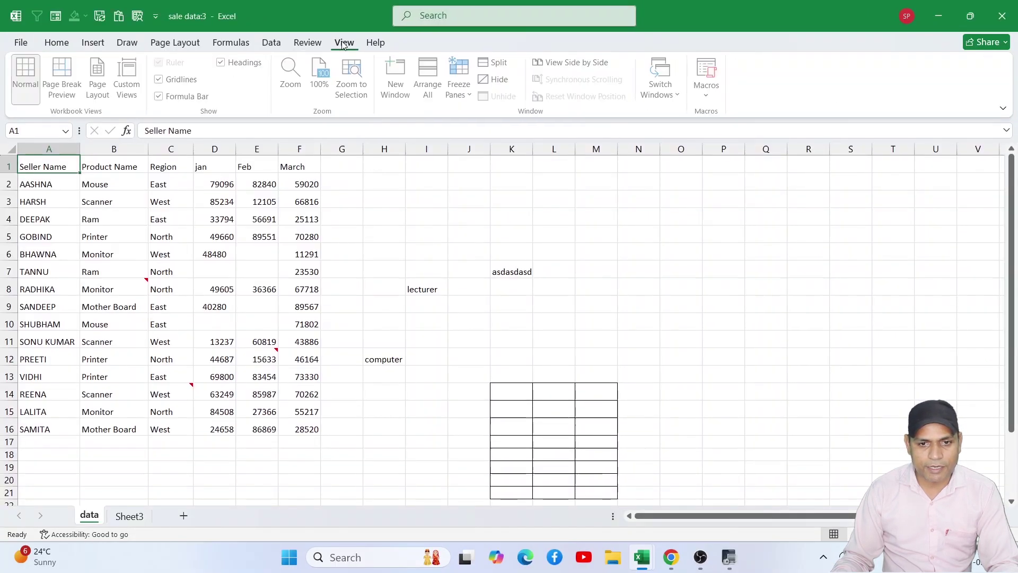
click(402, 79)
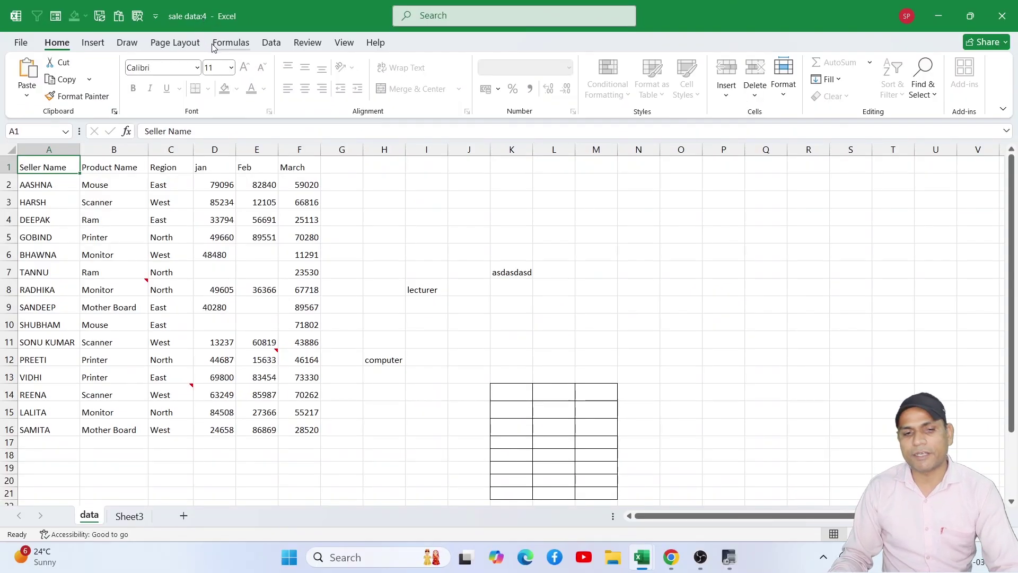
click(398, 214)
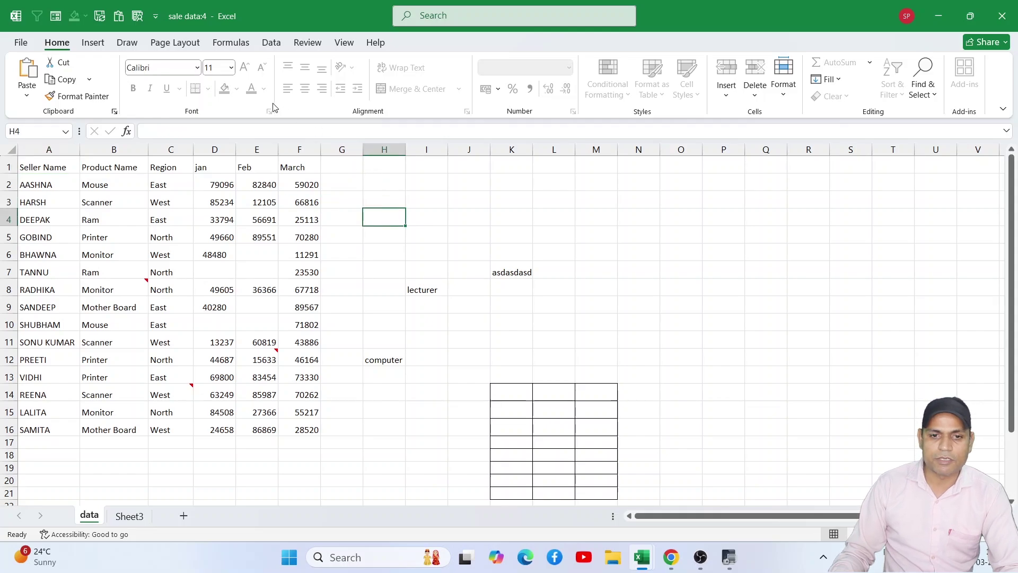
Go through the Horizontal, Vertical and Cascade arrangement options, and arrange all open workbook windows as Tiled
click(308, 42)
click(342, 43)
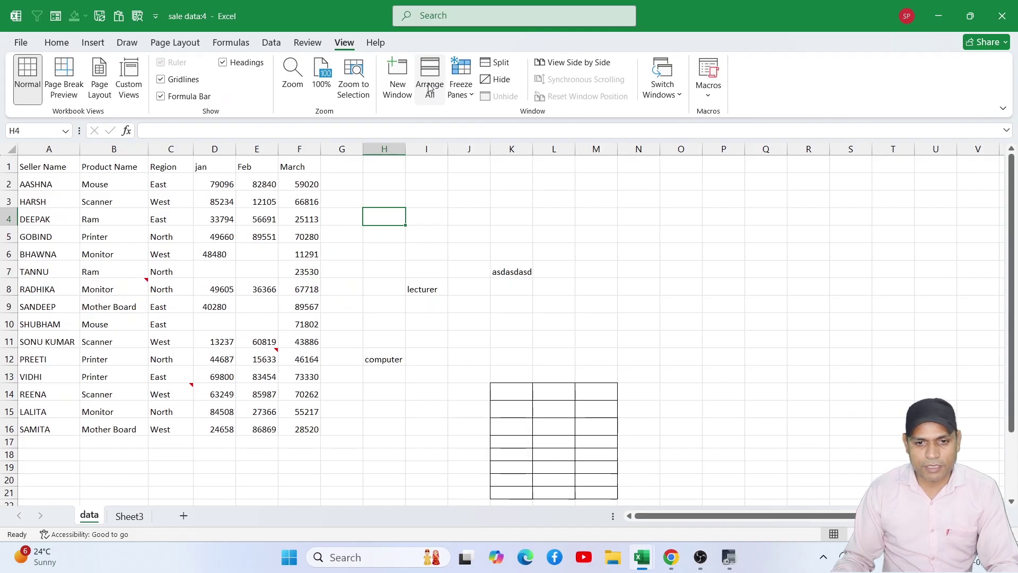
click(430, 89)
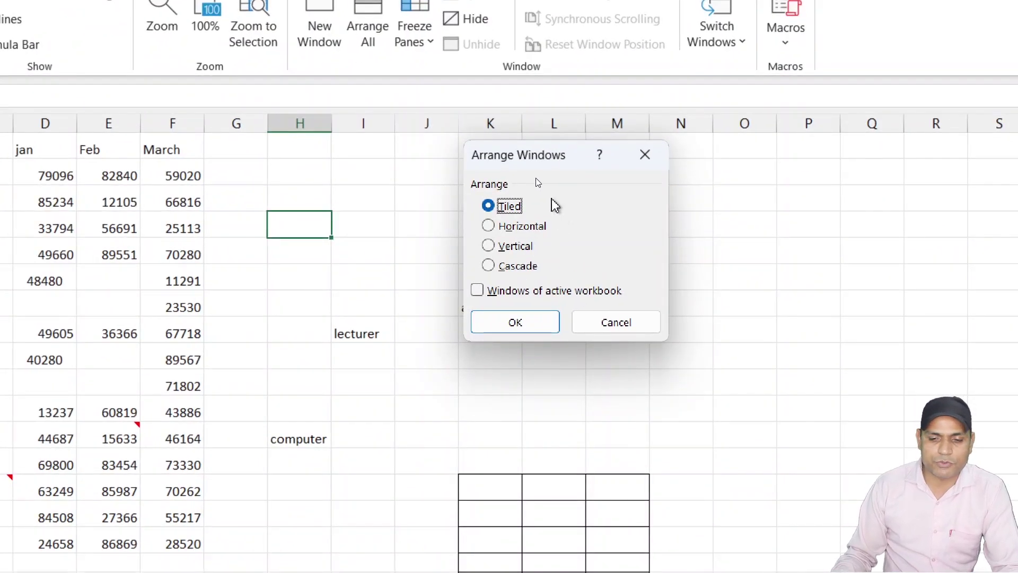
click(531, 228)
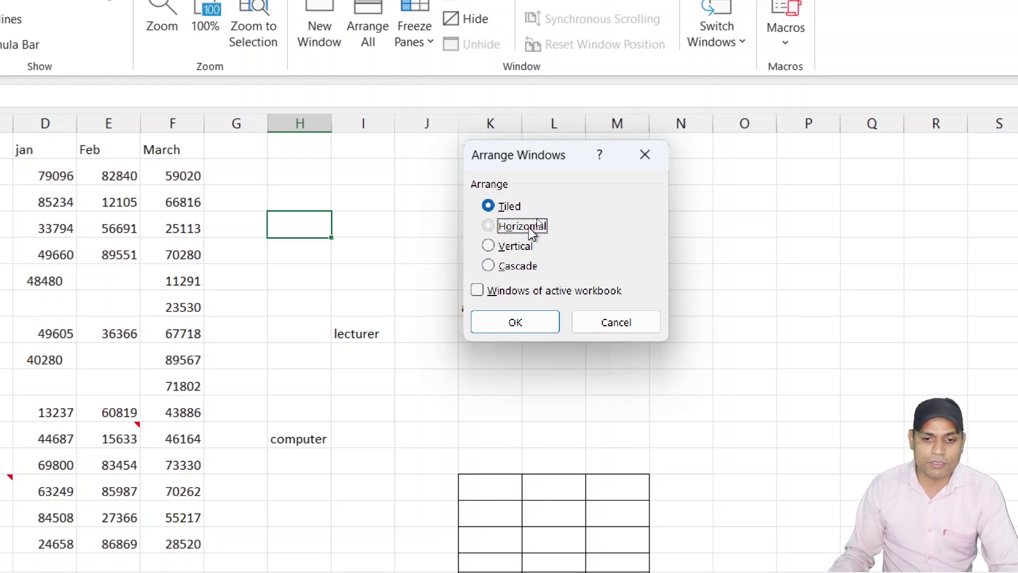
click(533, 246)
click(528, 268)
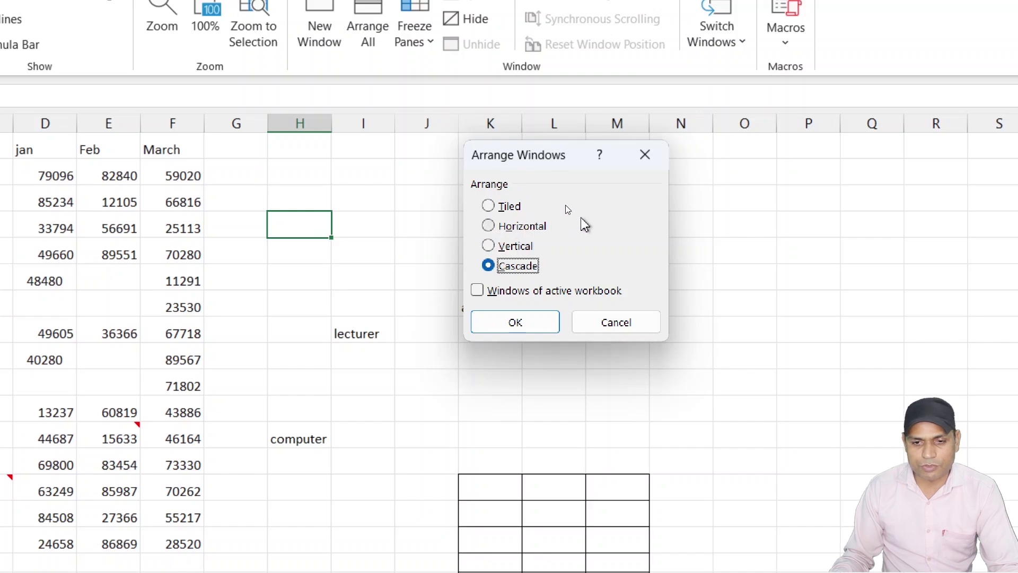
click(493, 208)
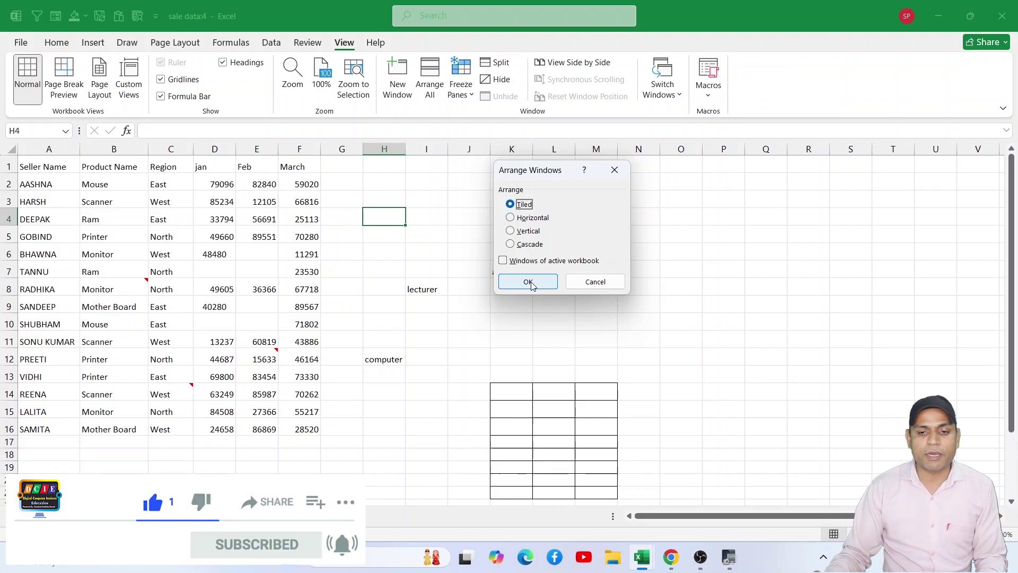
click(530, 282)
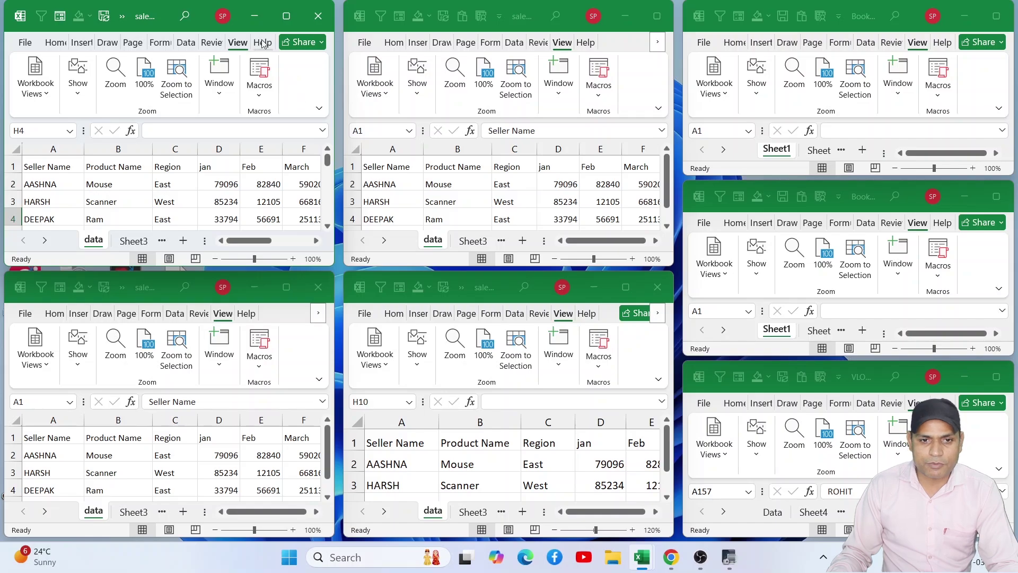
Maximize a tiled sale data window and split the data sheet at cell B7
click(285, 18)
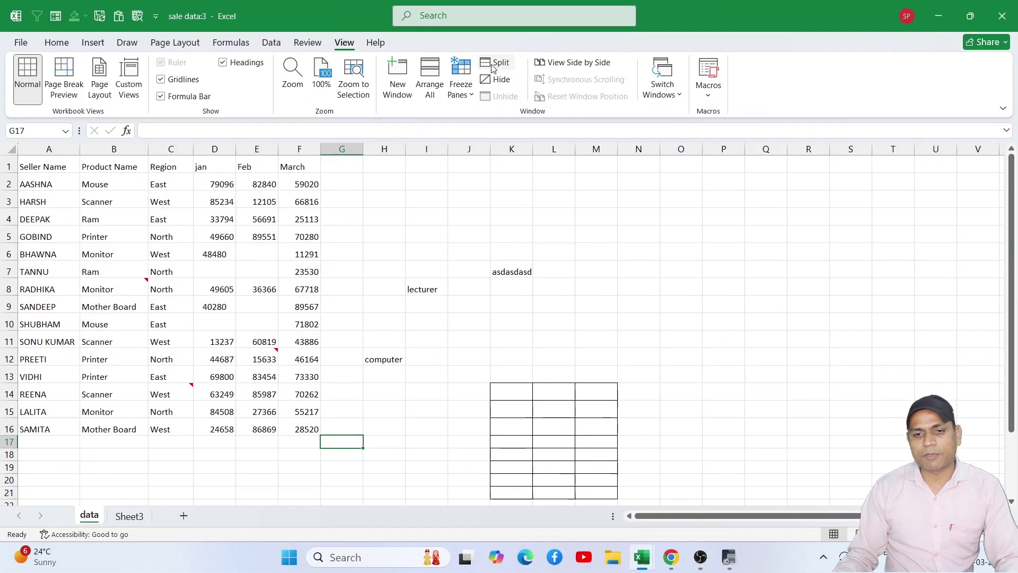
click(122, 266)
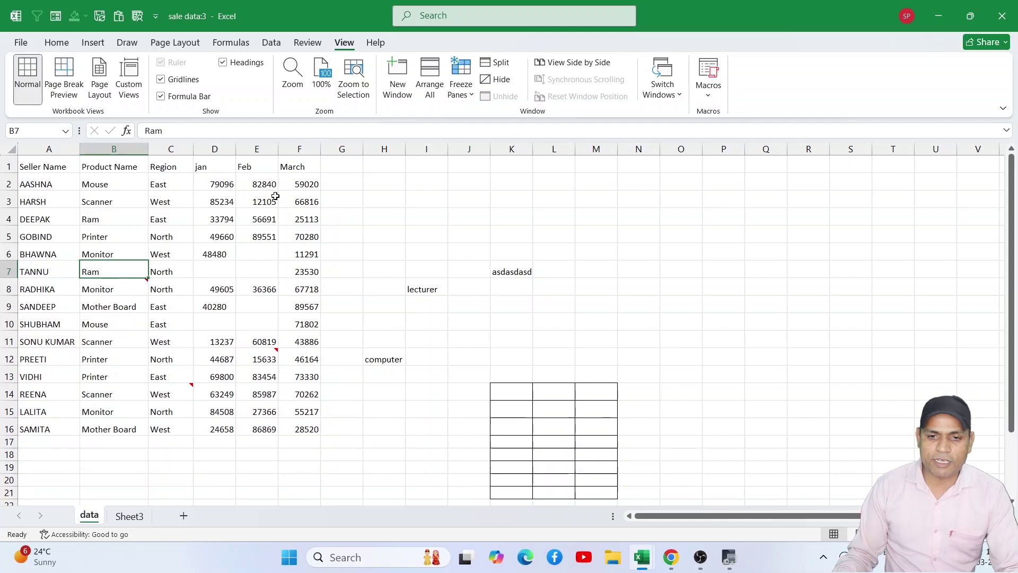
click(501, 63)
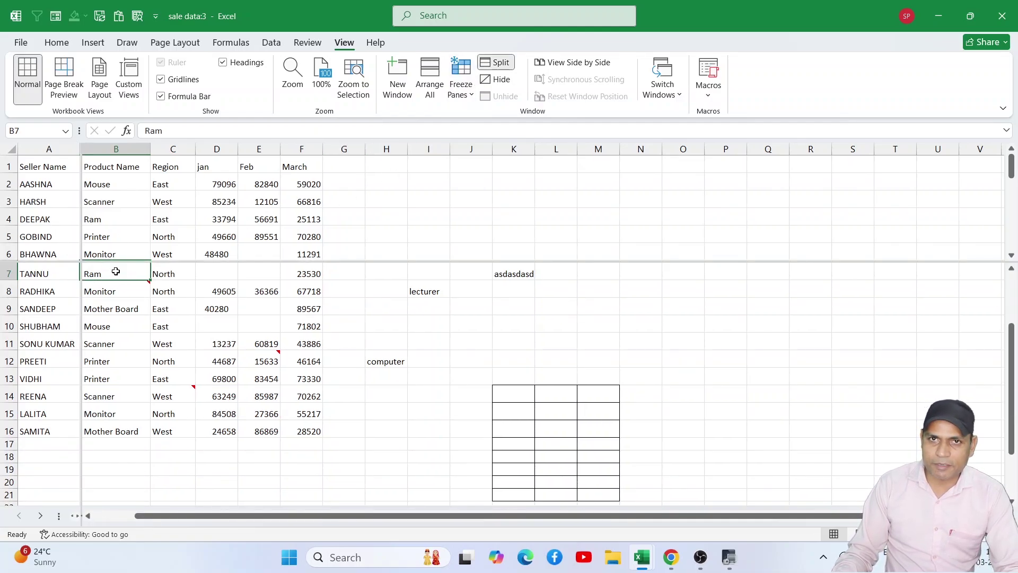
Examine the seller records in the upper and lower panes of the split data sheet independently
scroll(159, 291, down, 3)
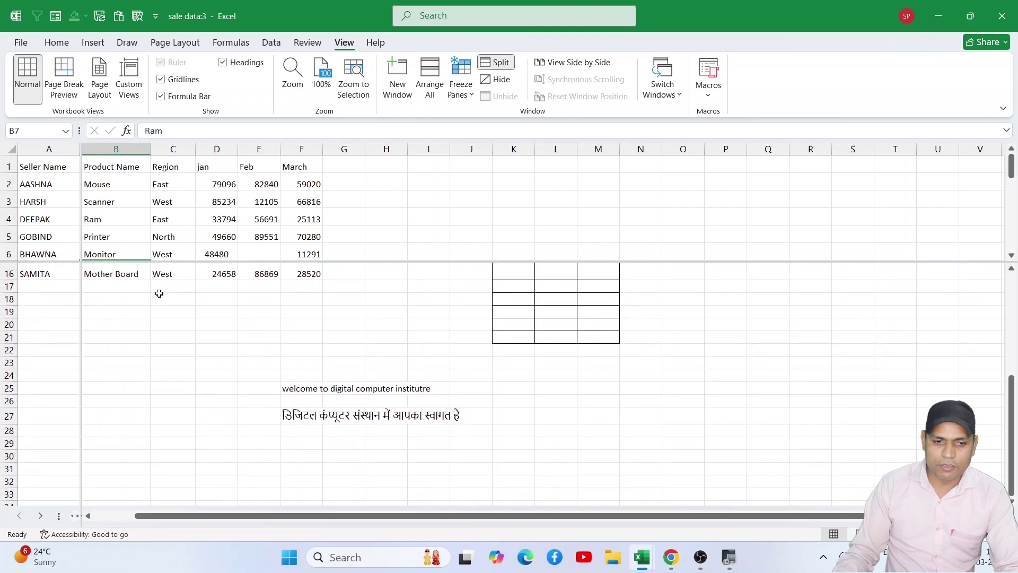
scroll(159, 291, up, 3)
scroll(160, 292, up, 2)
click(223, 220)
scroll(223, 222, down, 6)
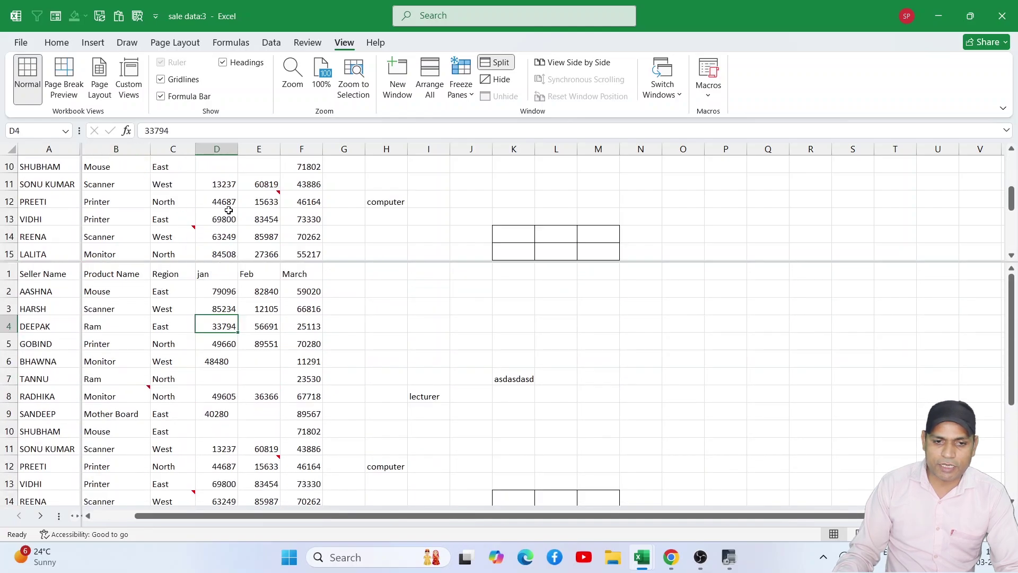
click(210, 306)
scroll(208, 304, down, 5)
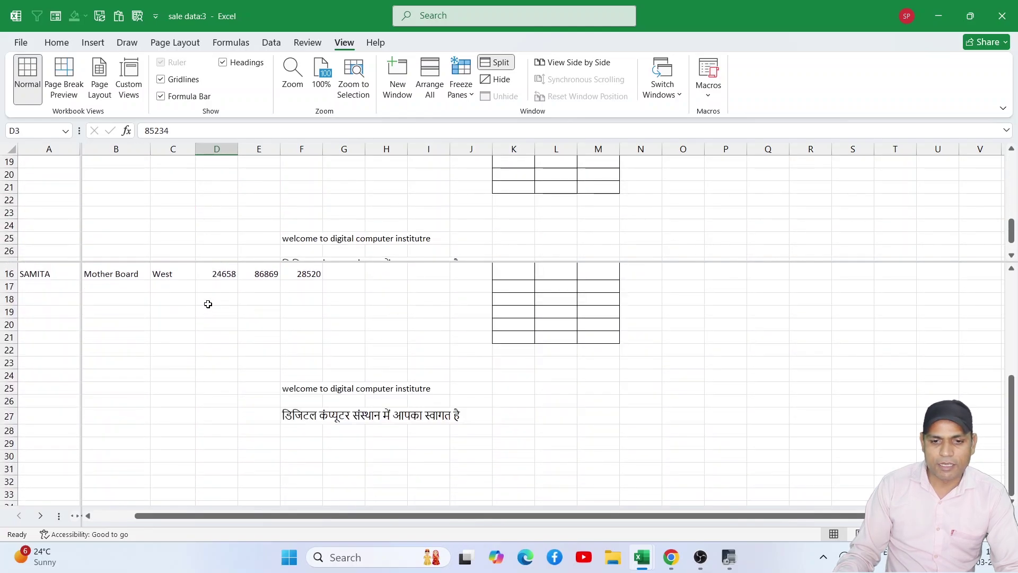
scroll(209, 306, up, 3)
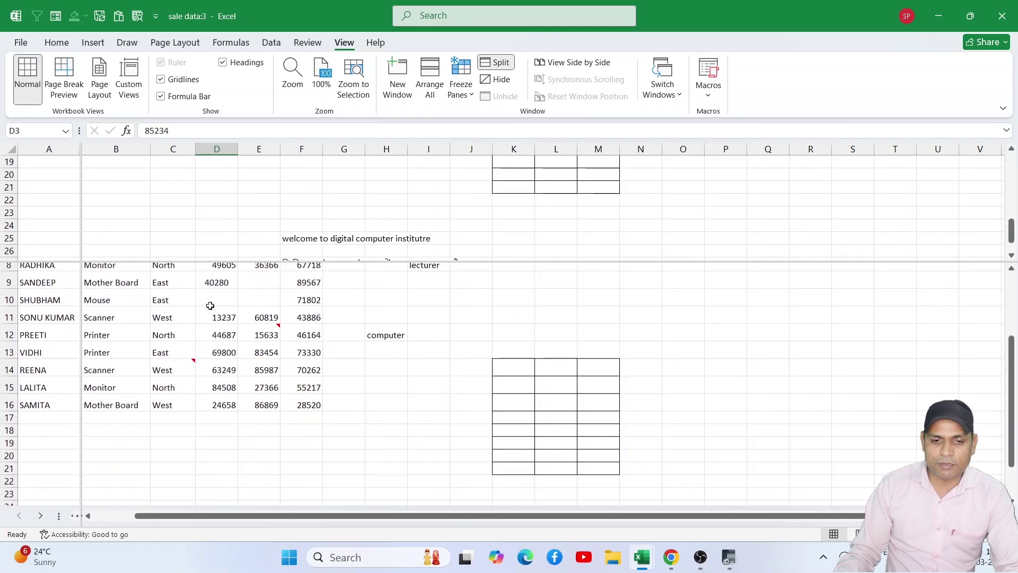
click(249, 228)
scroll(251, 229, up, 5)
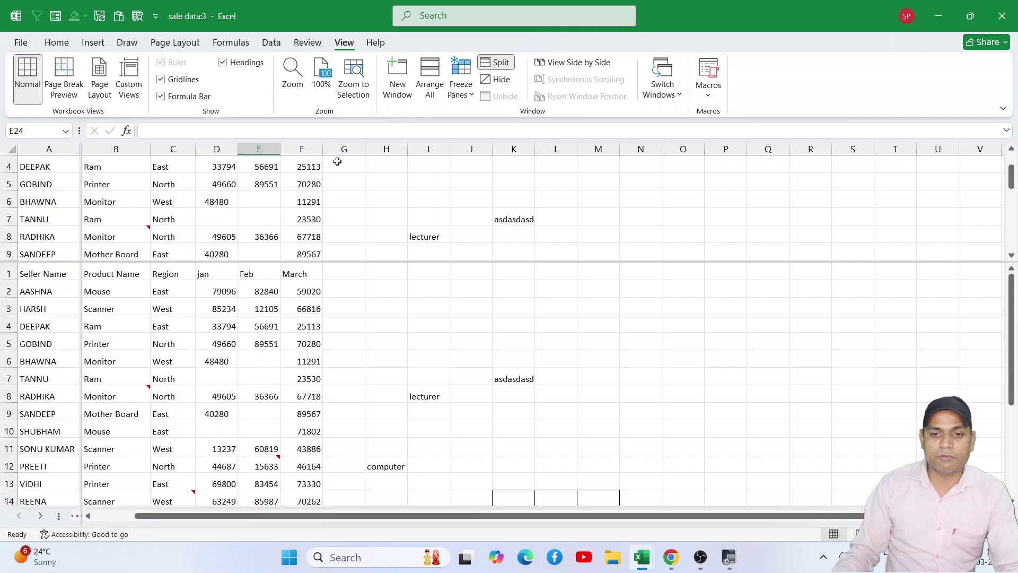
Hide the split sale data:3 window, and unhide it from the maximized sale data:1 window
click(498, 81)
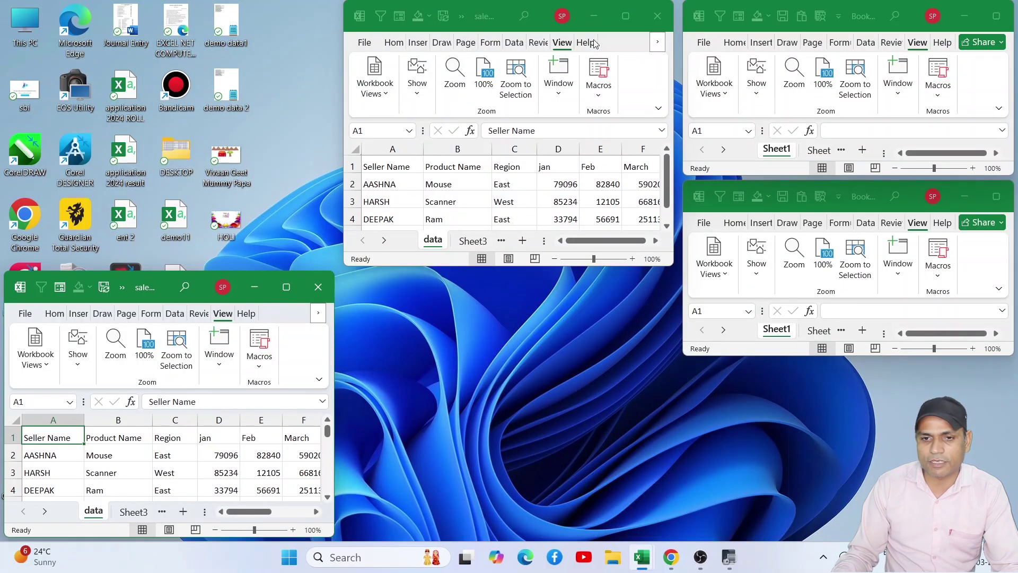
click(626, 16)
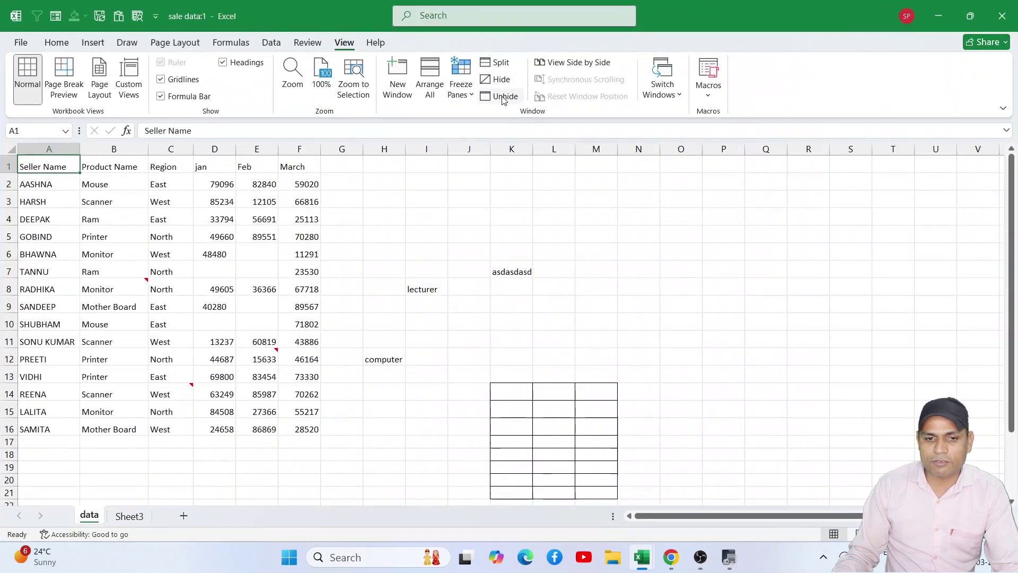
click(503, 97)
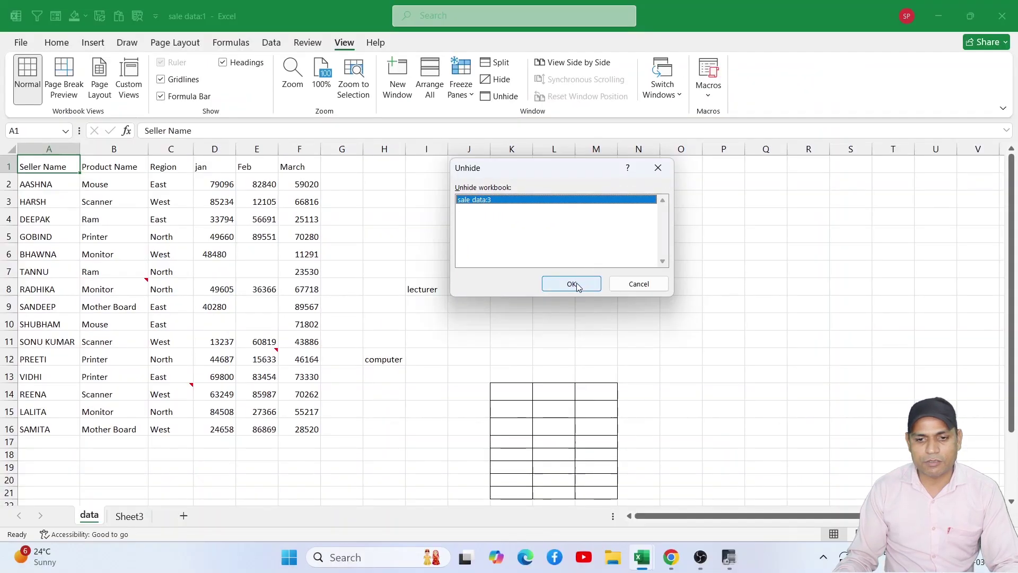
click(619, 324)
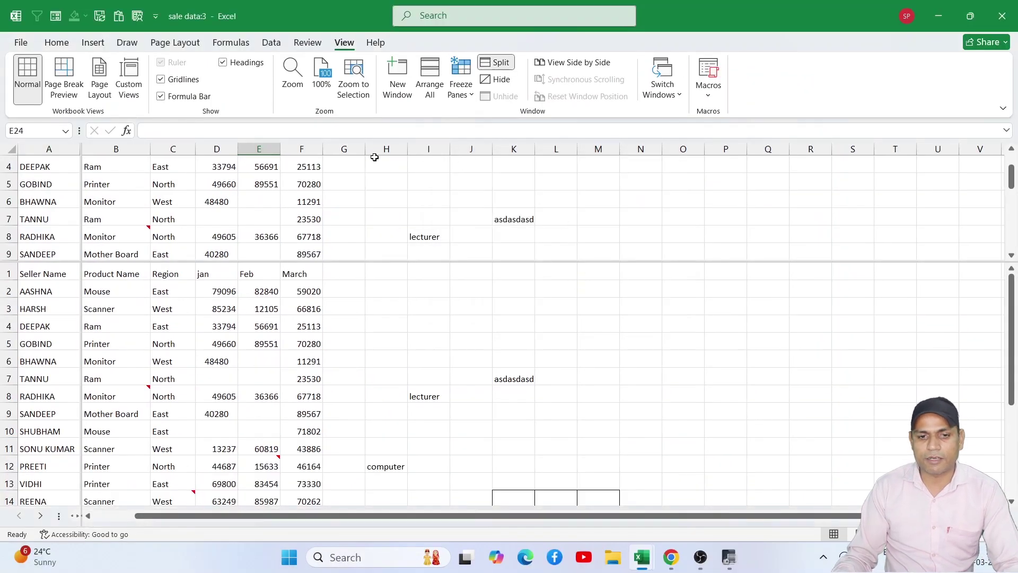
Remove the split from the data sheet in the sale data:3 window and select cell F9
click(114, 275)
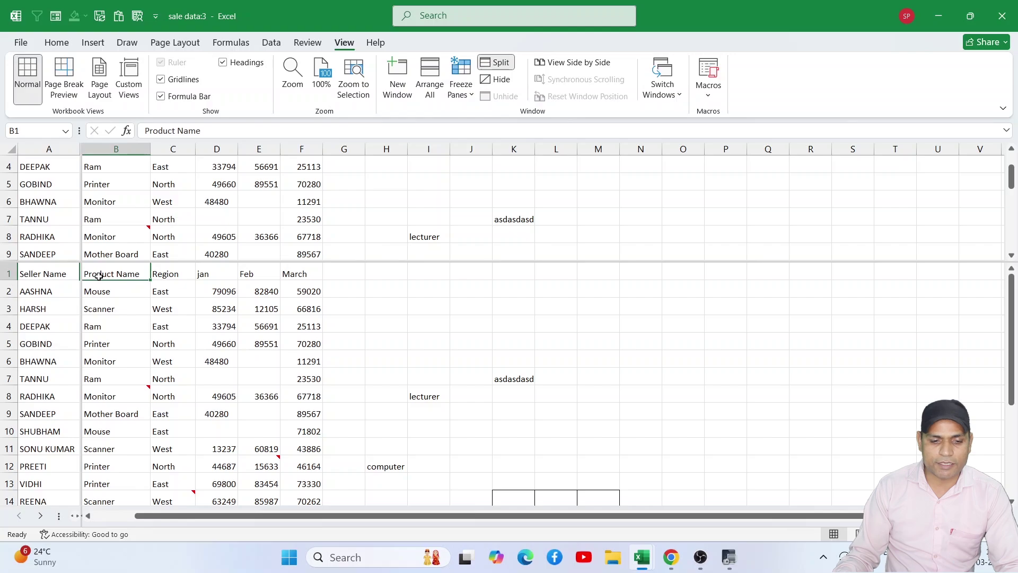
click(499, 64)
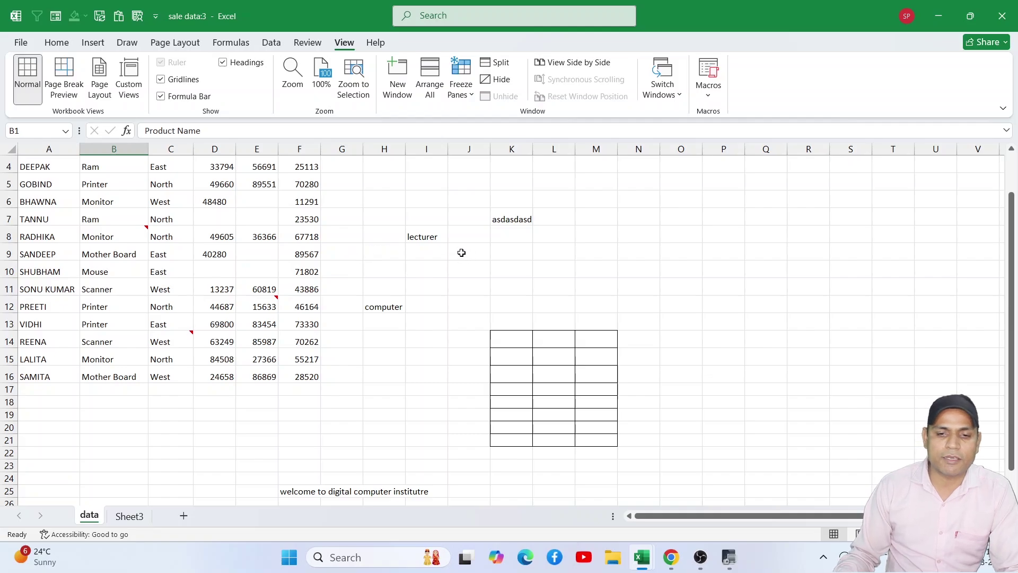
click(302, 250)
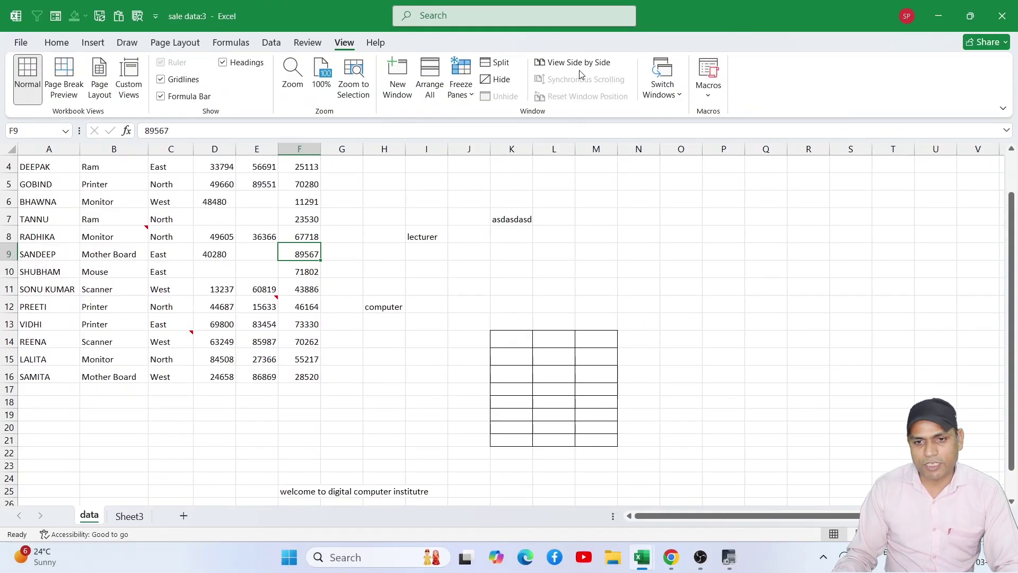
View the sale data:3 window side by side with the sale data:1 window
click(579, 64)
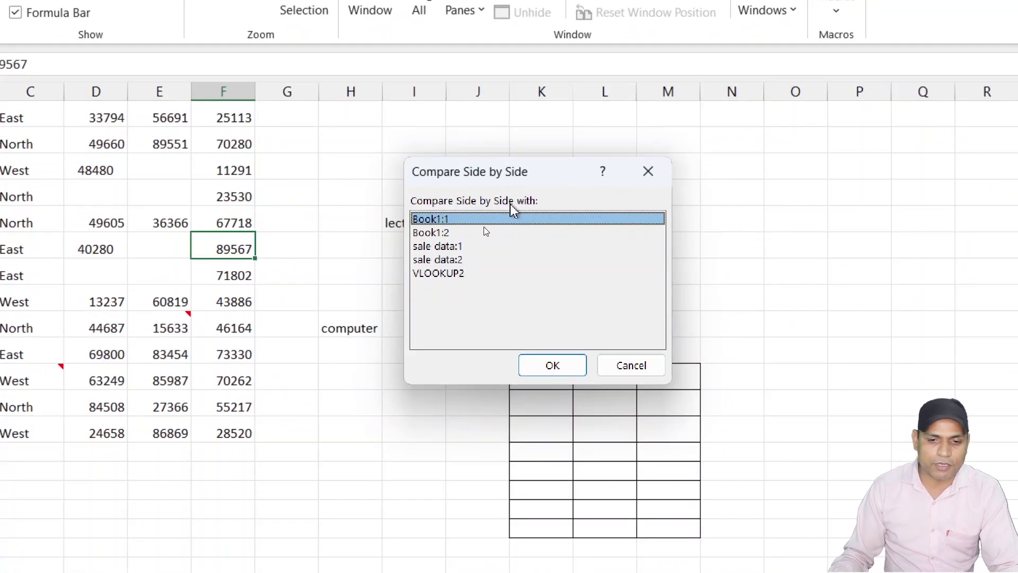
click(455, 248)
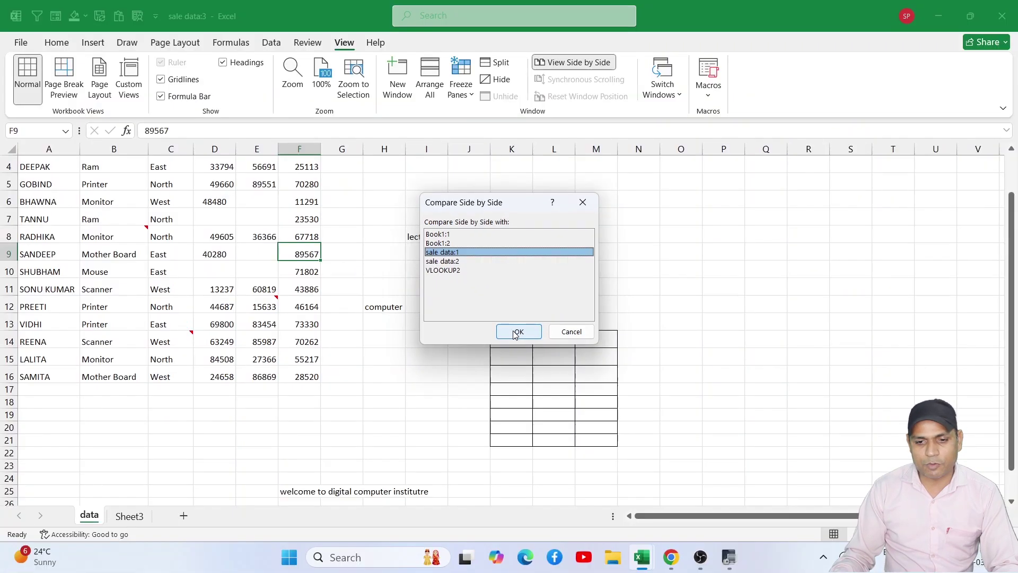
click(546, 364)
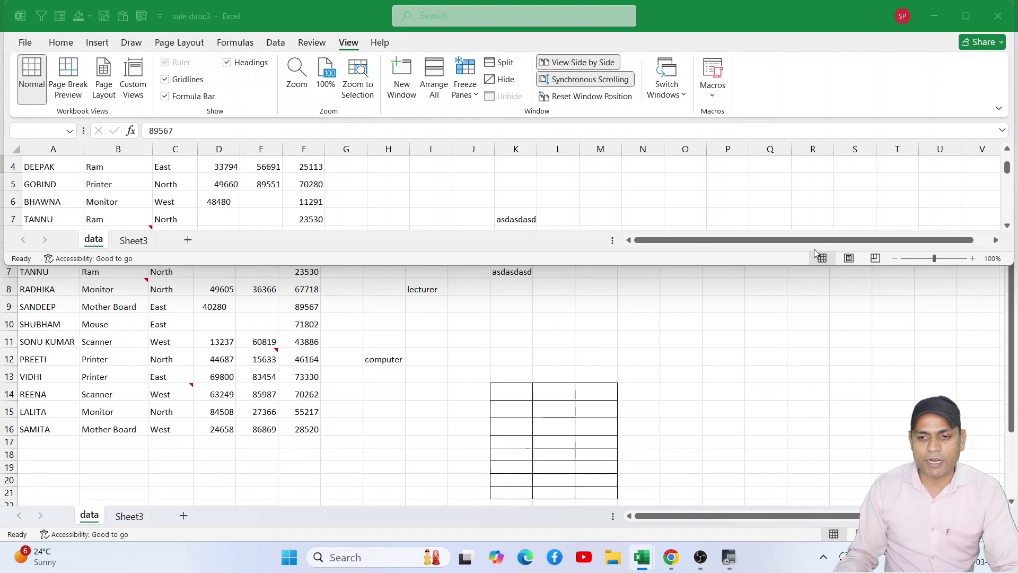
drag(807, 244, 750, 244)
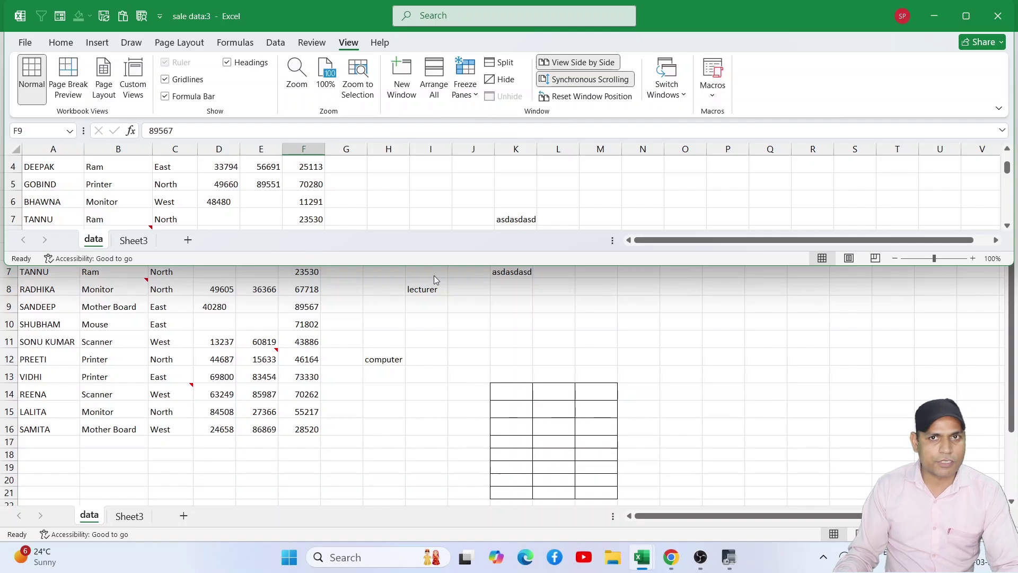
Turn off Synchronous Scrolling and scroll the two side-by-side sale data windows horizontally, each independently of the other
mouse_move(674, 244)
mouse_down()
mouse_move(738, 249)
mouse_move(667, 253)
mouse_move(690, 243)
mouse_move(662, 254)
mouse_up()
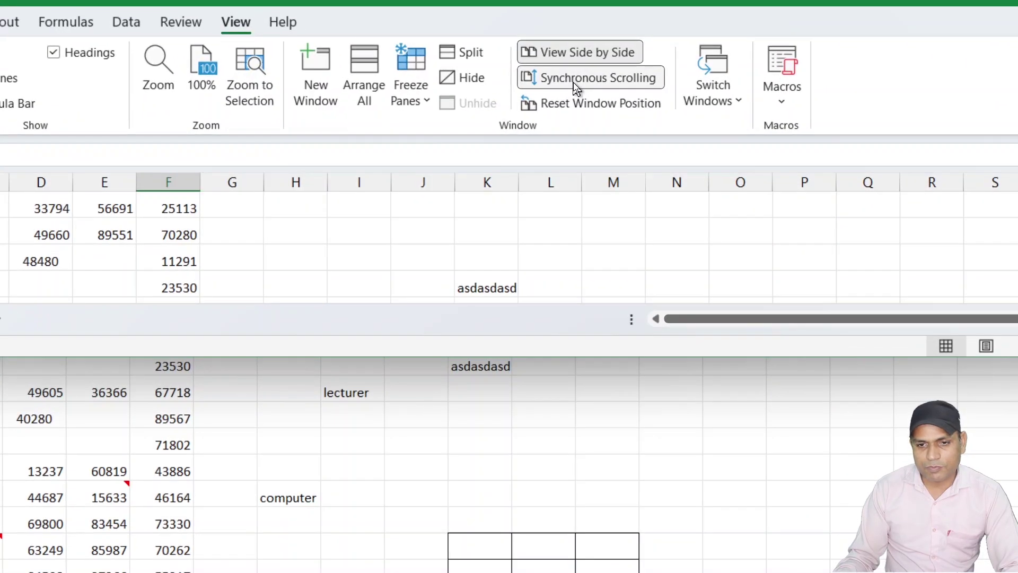
click(573, 83)
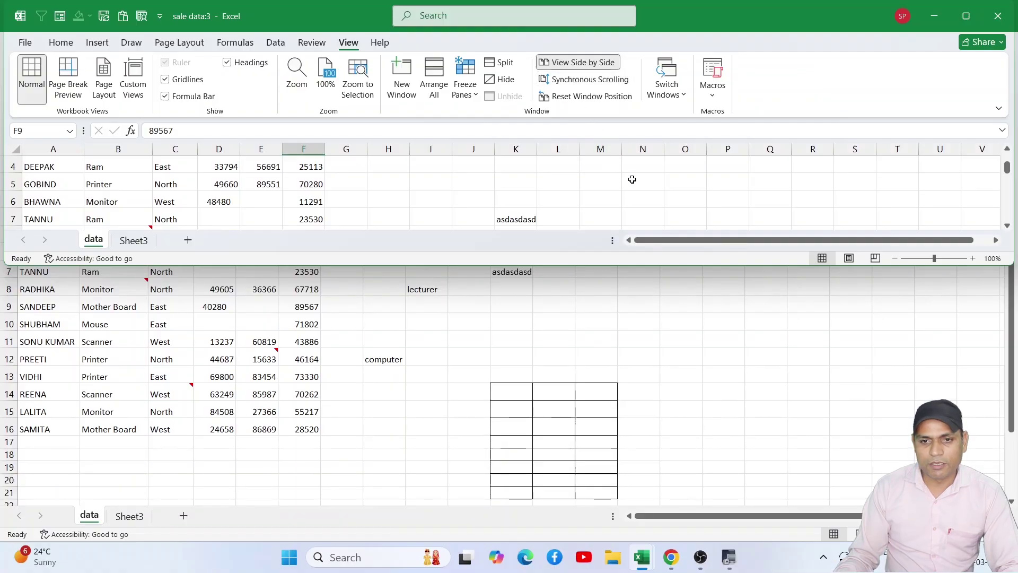
drag(828, 320, 853, 320)
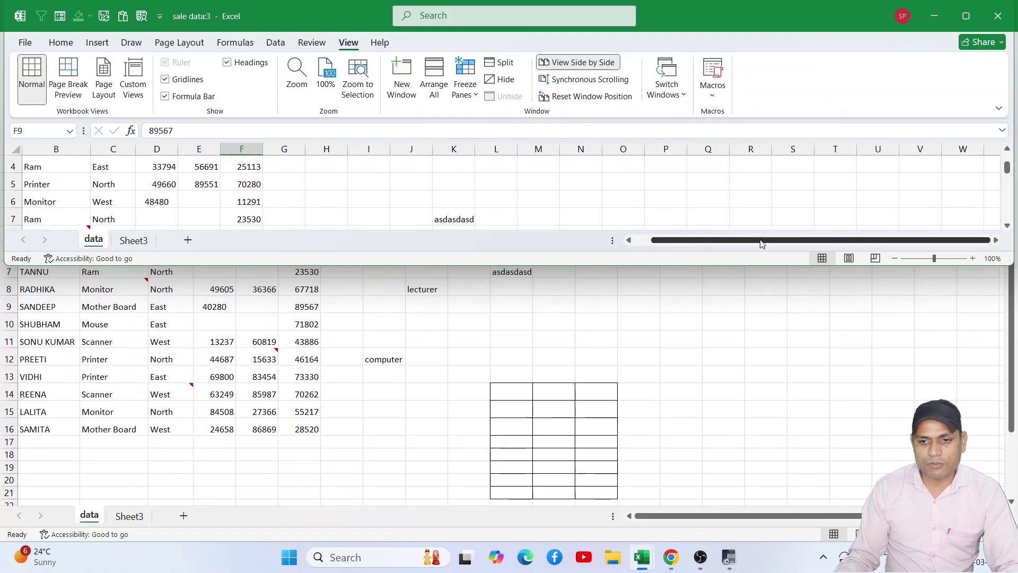
drag(762, 244, 705, 245)
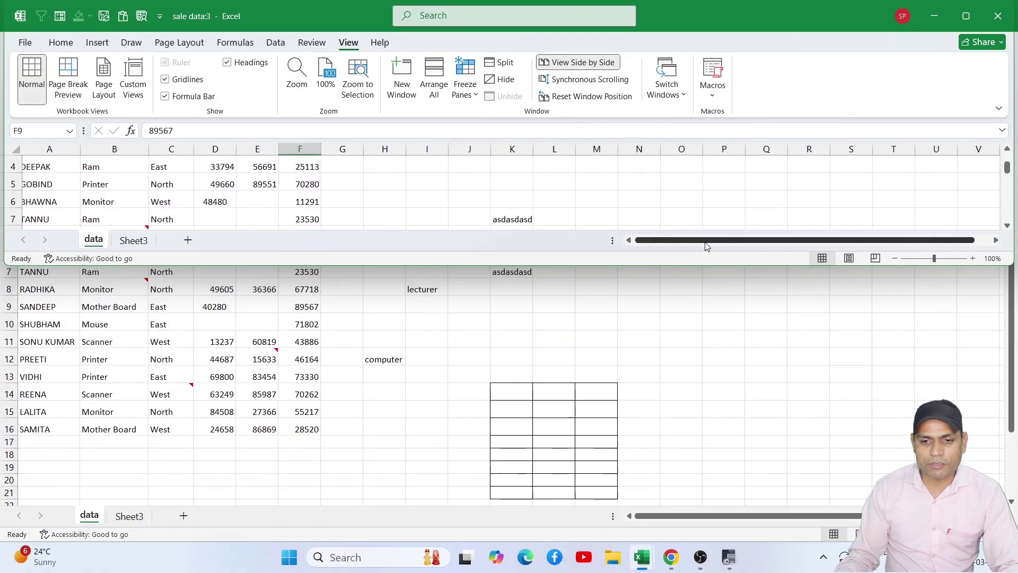
click(776, 512)
mouse_move(778, 515)
mouse_down()
mouse_move(846, 516)
mouse_move(768, 517)
mouse_move(802, 517)
mouse_move(791, 519)
mouse_up()
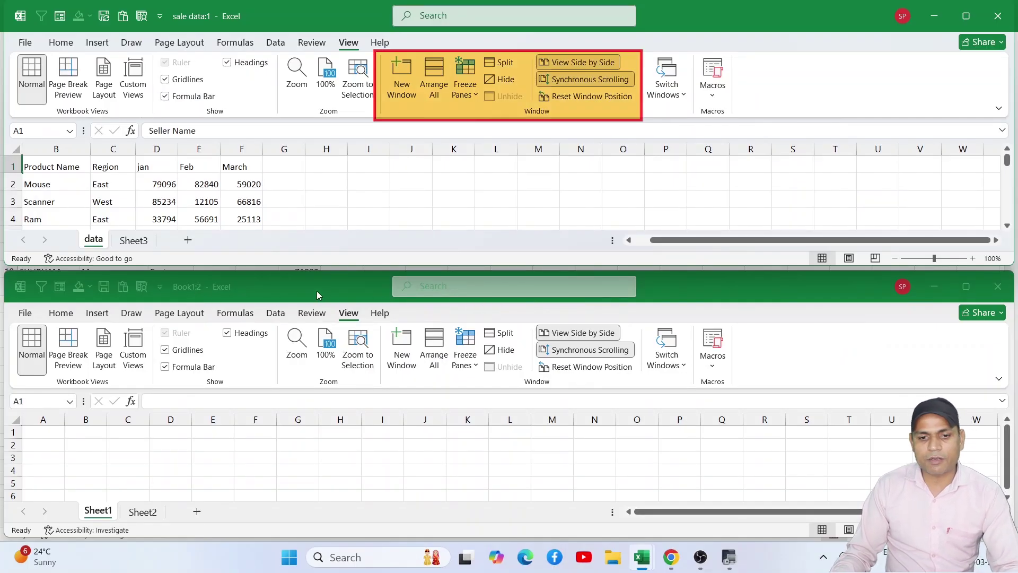
Move the Book1:2 window over the sale data:1 window and reset the side-by-side window positions
click(382, 287)
drag(317, 291, 321, 174)
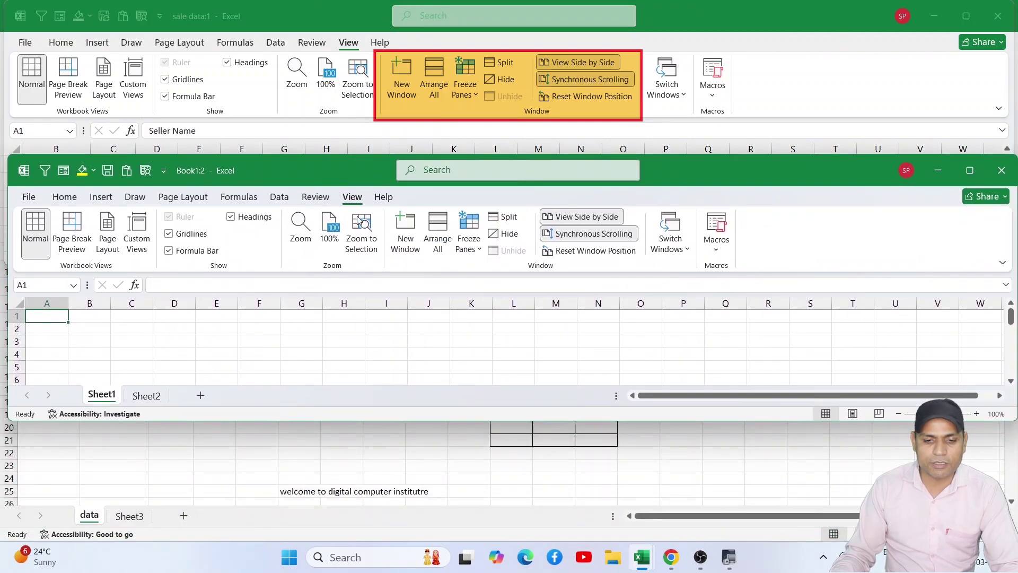
click(589, 254)
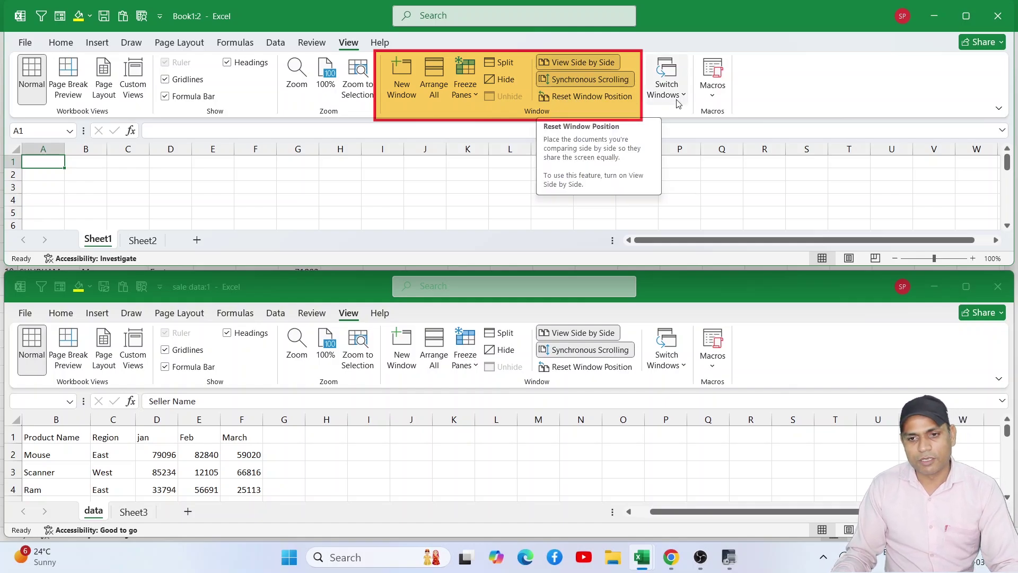
Close the sale data:1 window and maximize the Book1:2 window
click(994, 287)
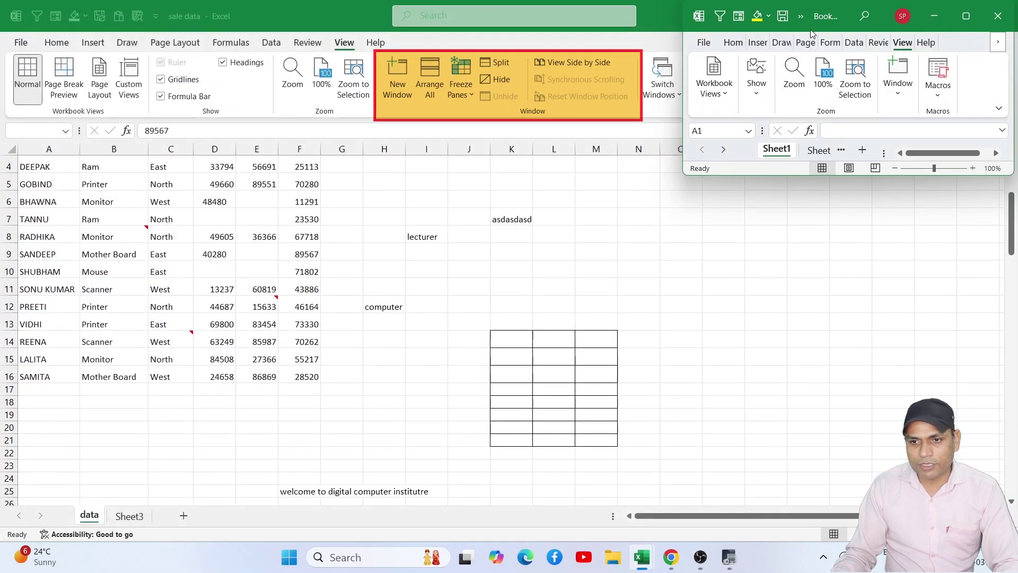
click(966, 16)
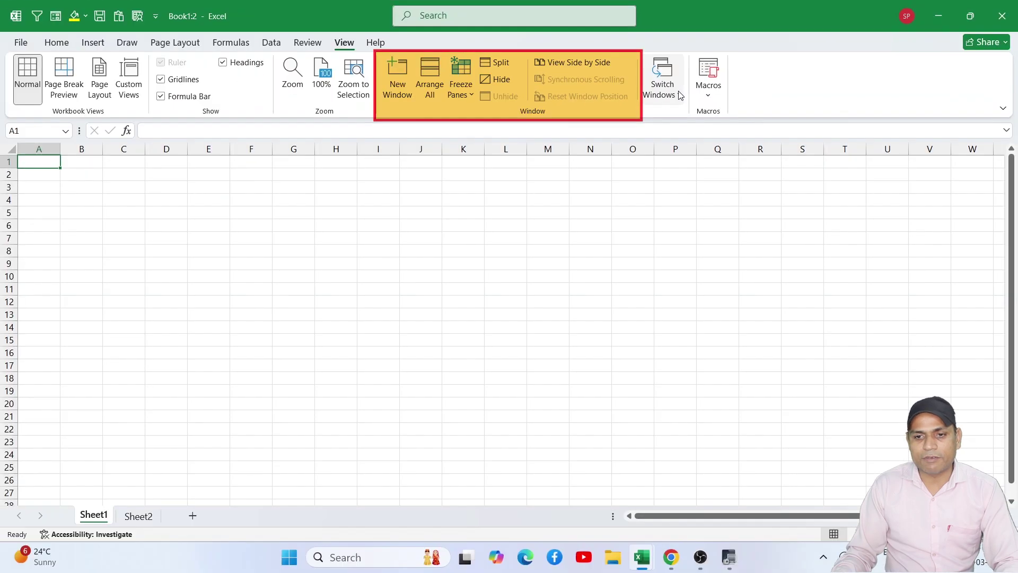
Switch from Book1:2 to the sale data window, and from there to Book1:1 and maximize it
click(679, 95)
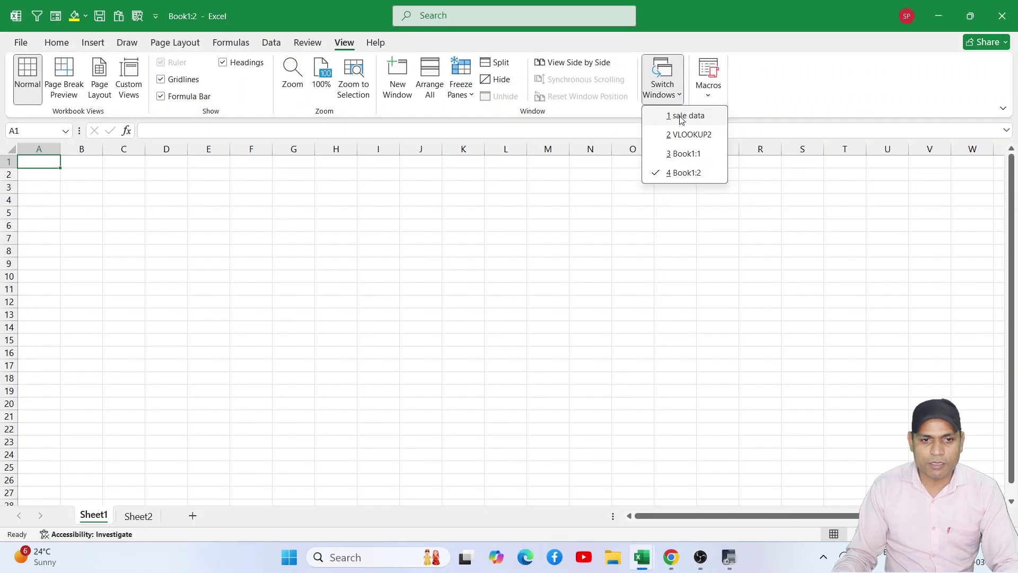
click(681, 105)
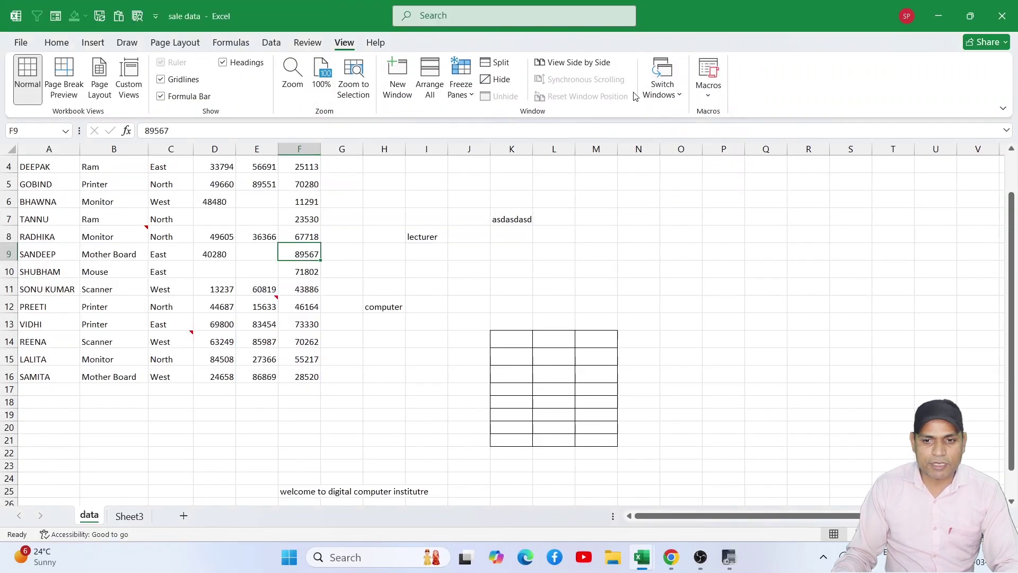
click(662, 85)
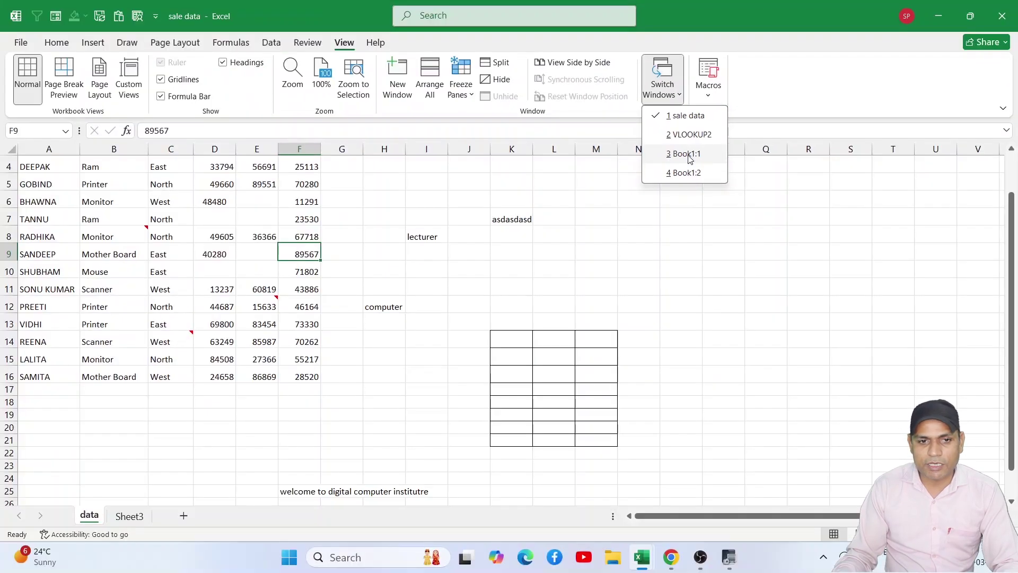
click(701, 154)
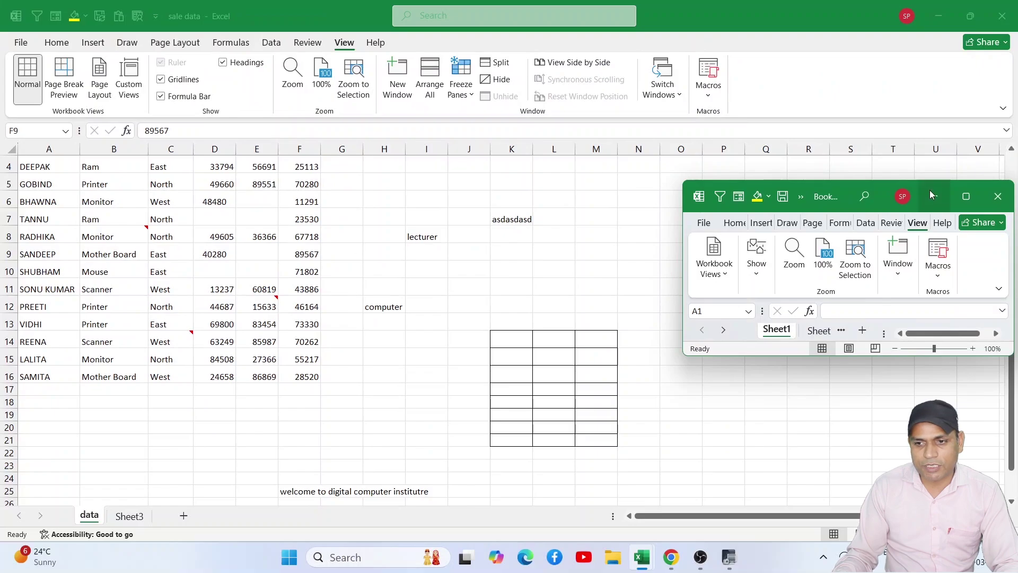
click(996, 196)
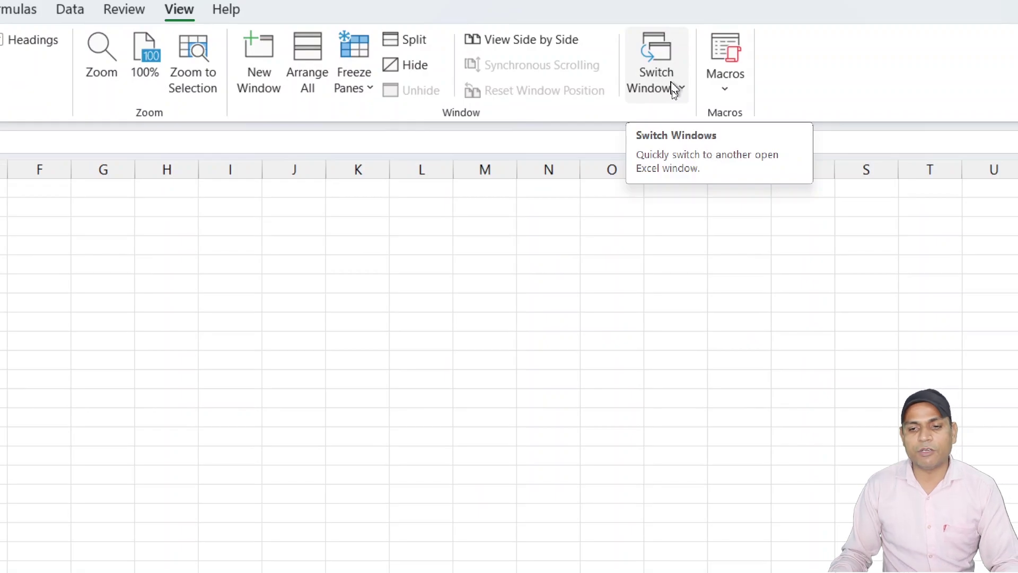
Switch to the VLOOKUP2 workbook window and open its Main sheet
click(671, 89)
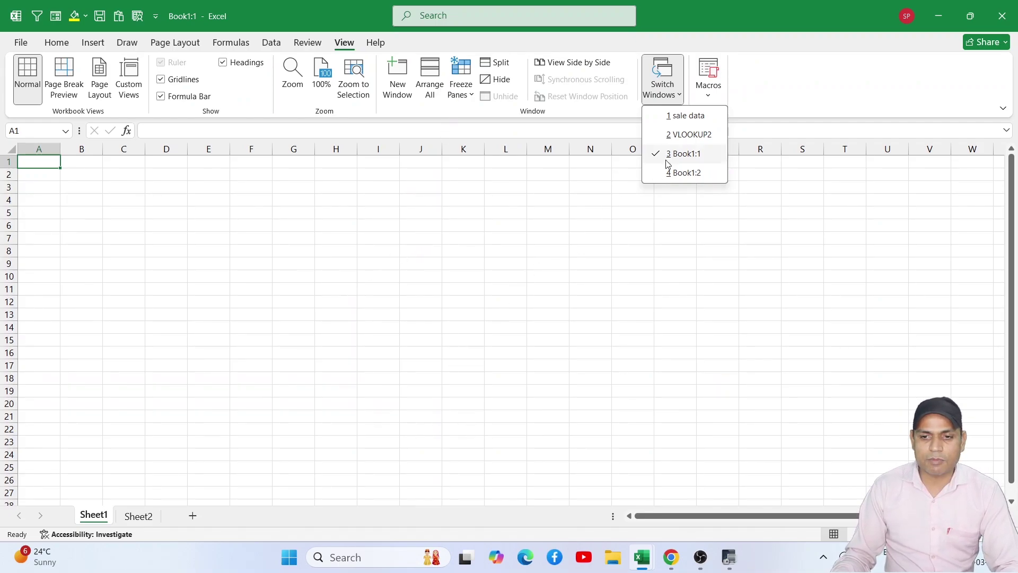
click(686, 139)
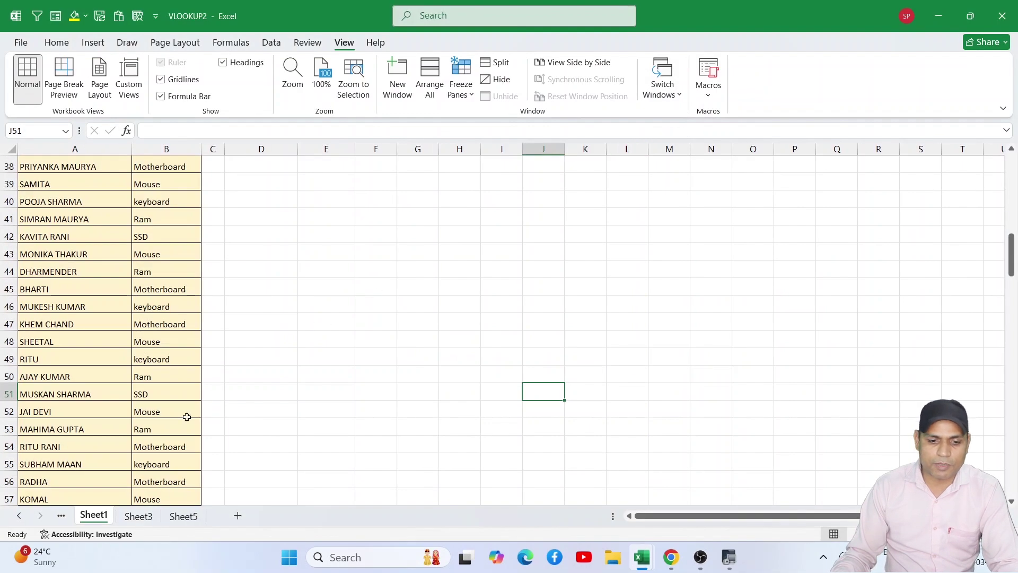
click(138, 521)
click(178, 519)
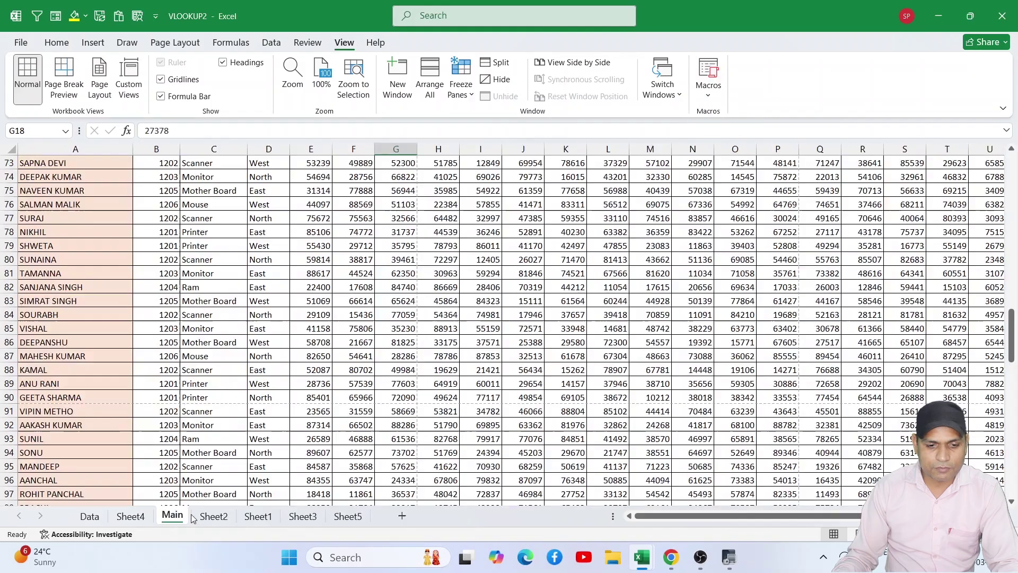
Examine the Main sheet's header row, Seller Name column and sales columns, scrolling through the records and selecting the seller names
scroll(282, 370, up, 7)
scroll(283, 370, up, 17)
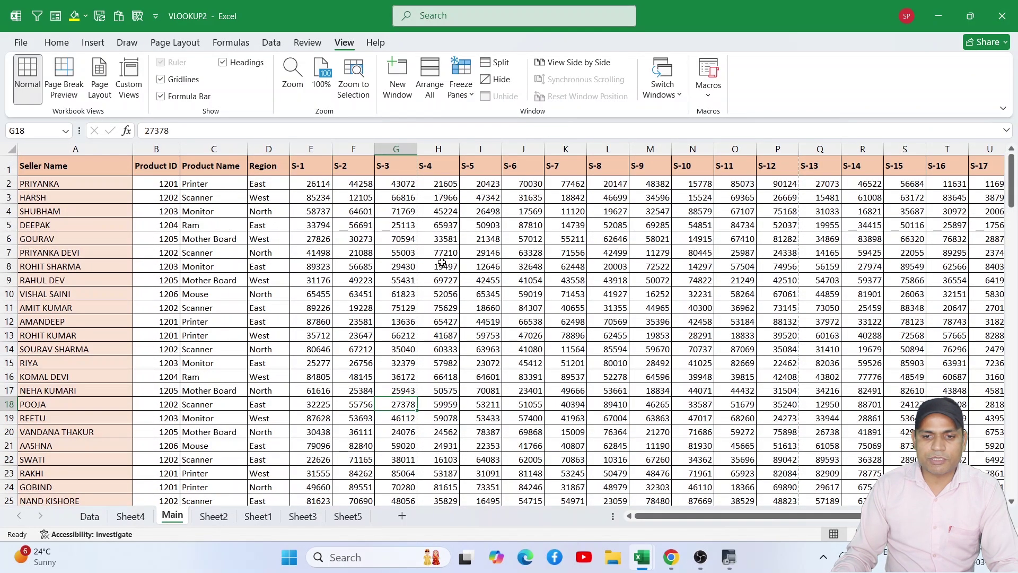
scroll(442, 263, down, 7)
scroll(442, 263, up, 7)
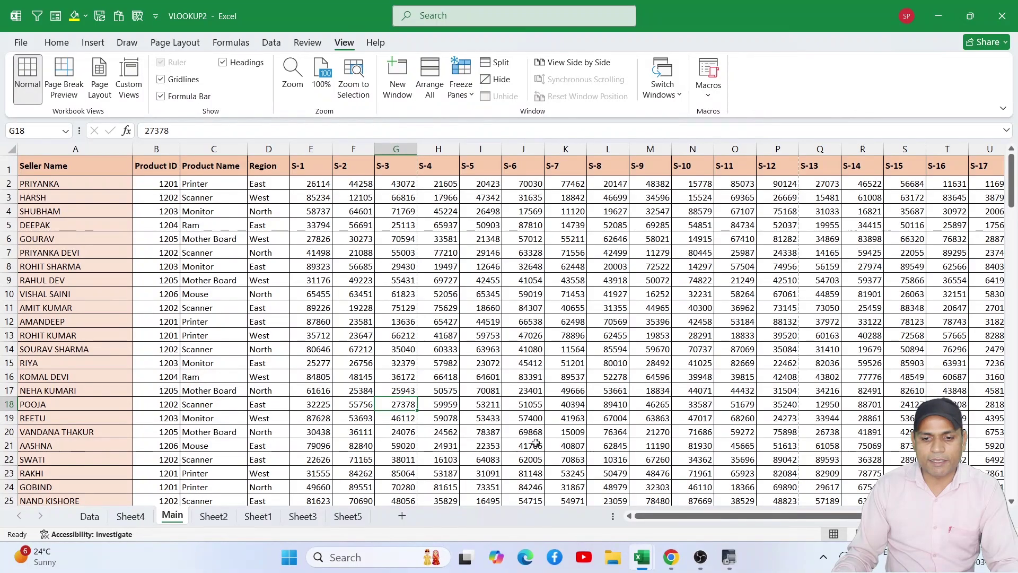
drag(690, 519, 536, 523)
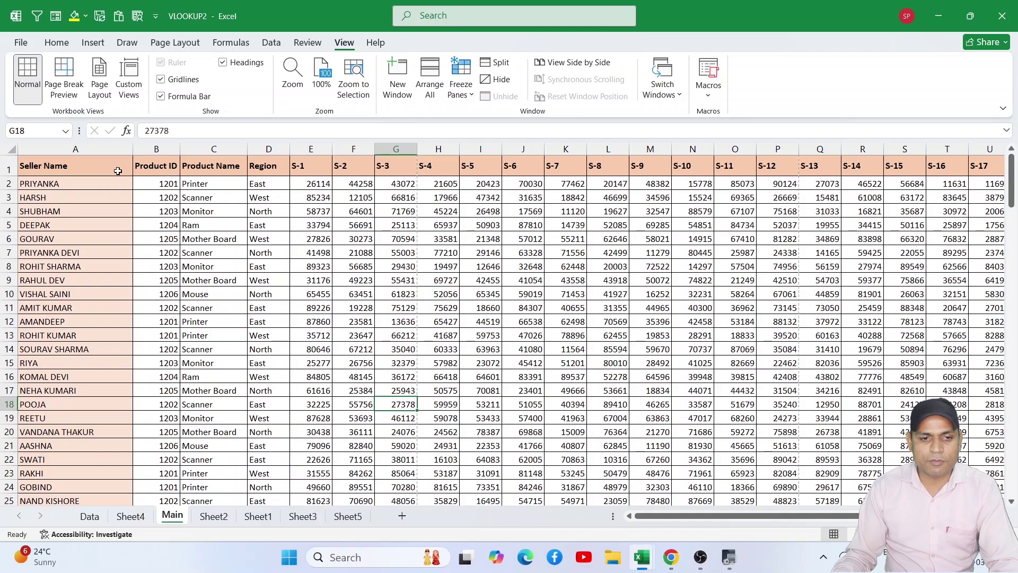
drag(73, 165, 63, 446)
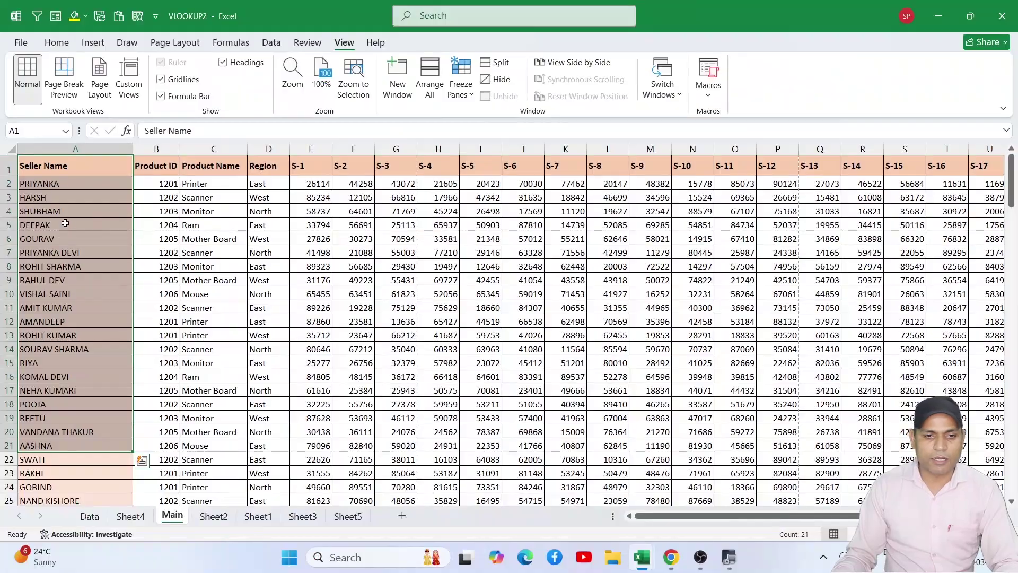
click(159, 183)
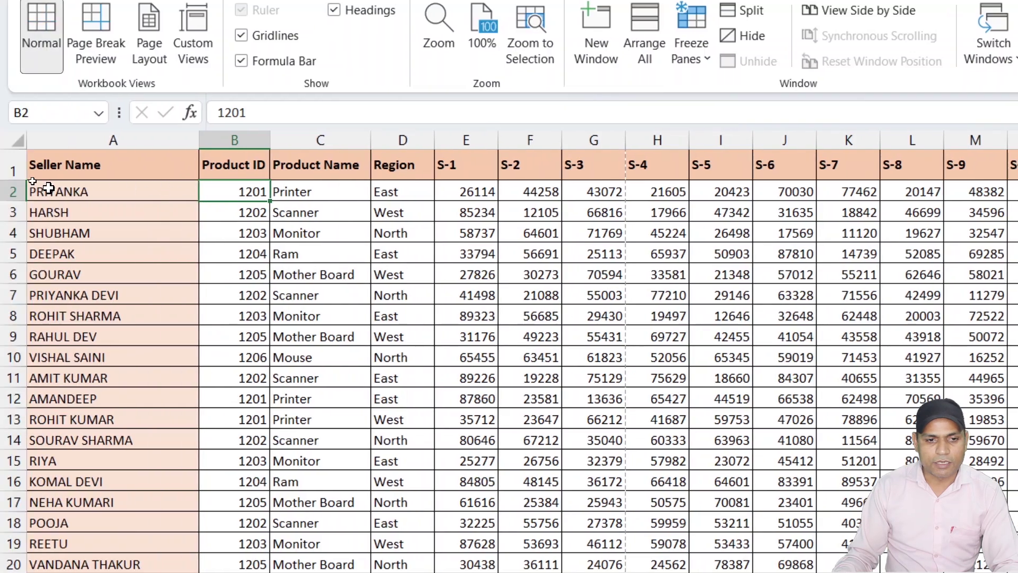
click(35, 183)
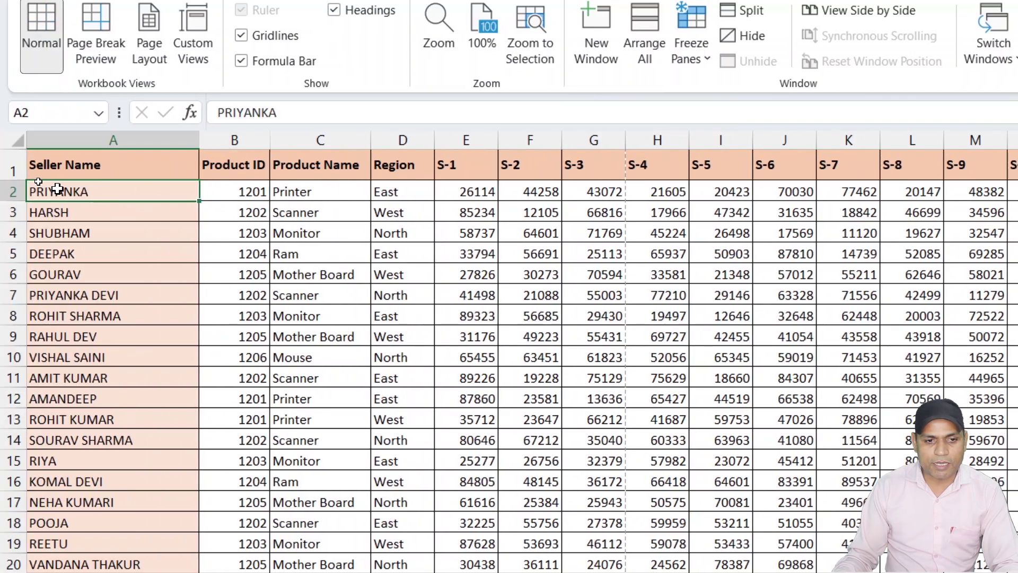
Freeze the header row and Seller Name column at cell B2, and check the frozen panes in both scroll directions
click(235, 189)
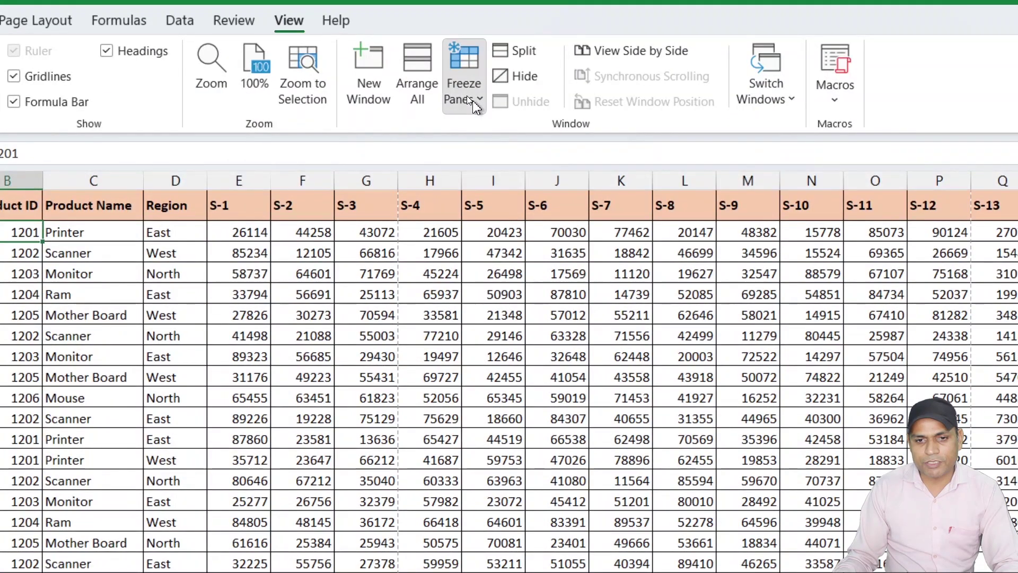
click(465, 93)
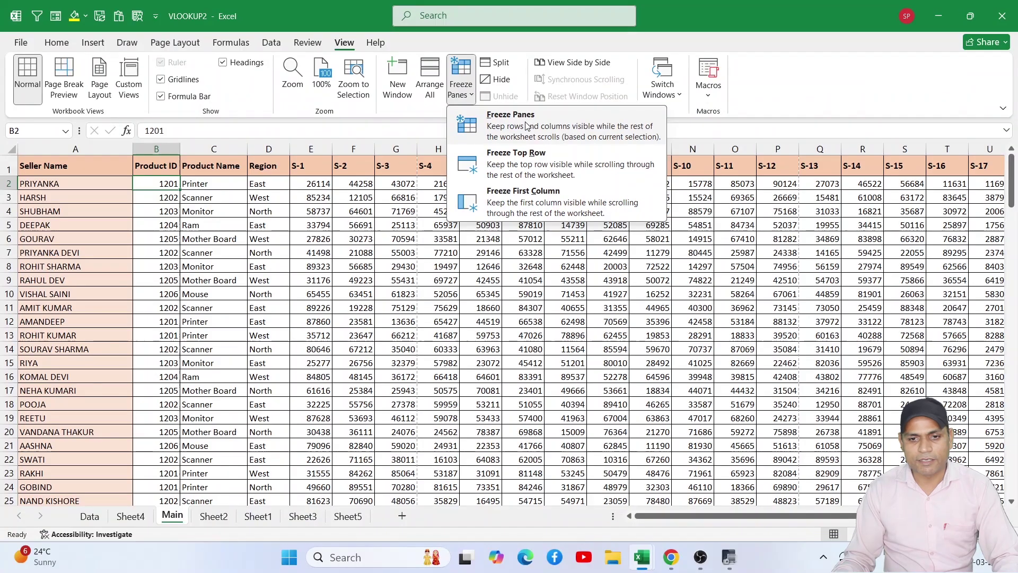
click(542, 145)
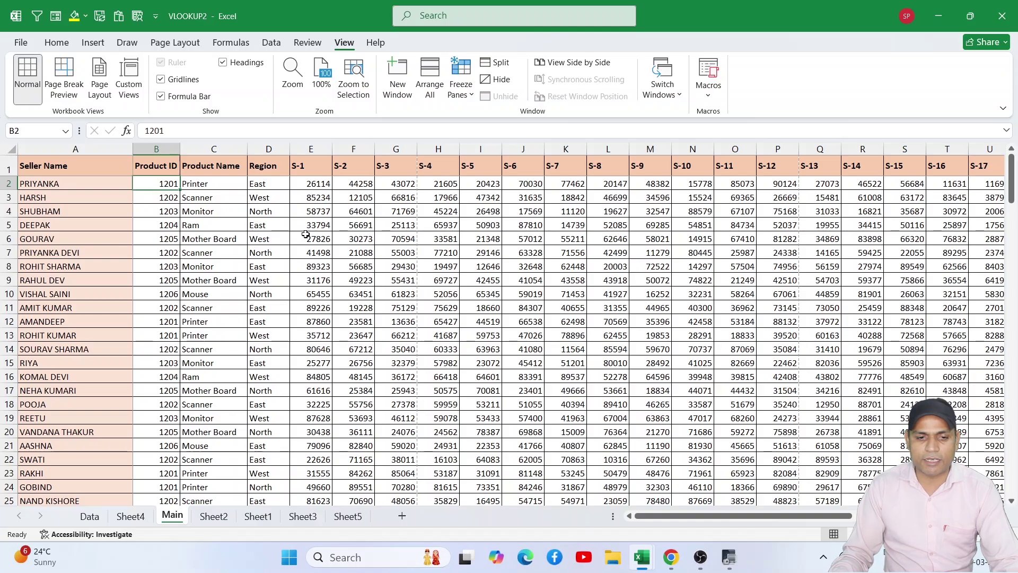
scroll(314, 236, down, 5)
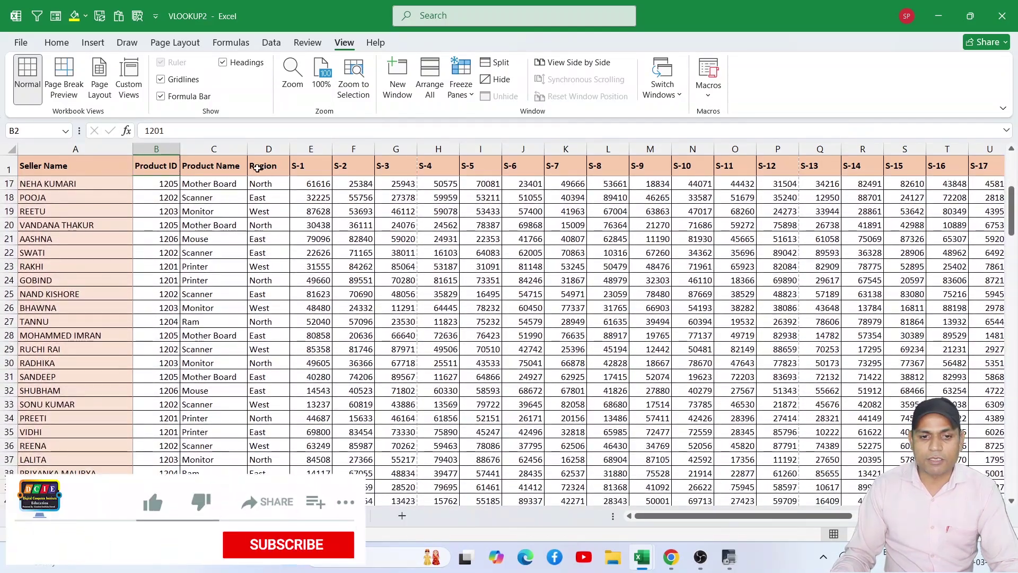
scroll(290, 227, up, 5)
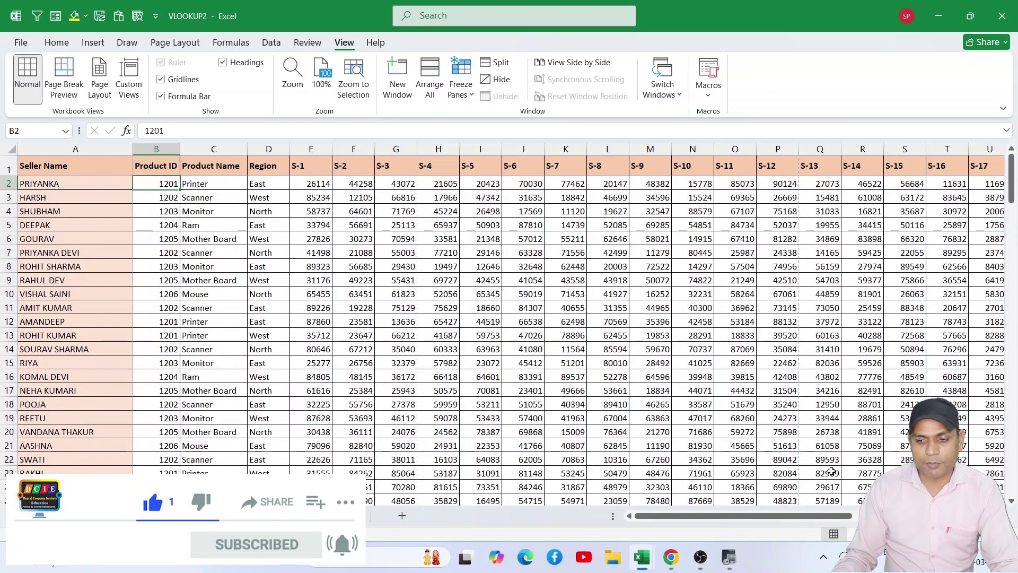
scroll(153, 333, right, 5)
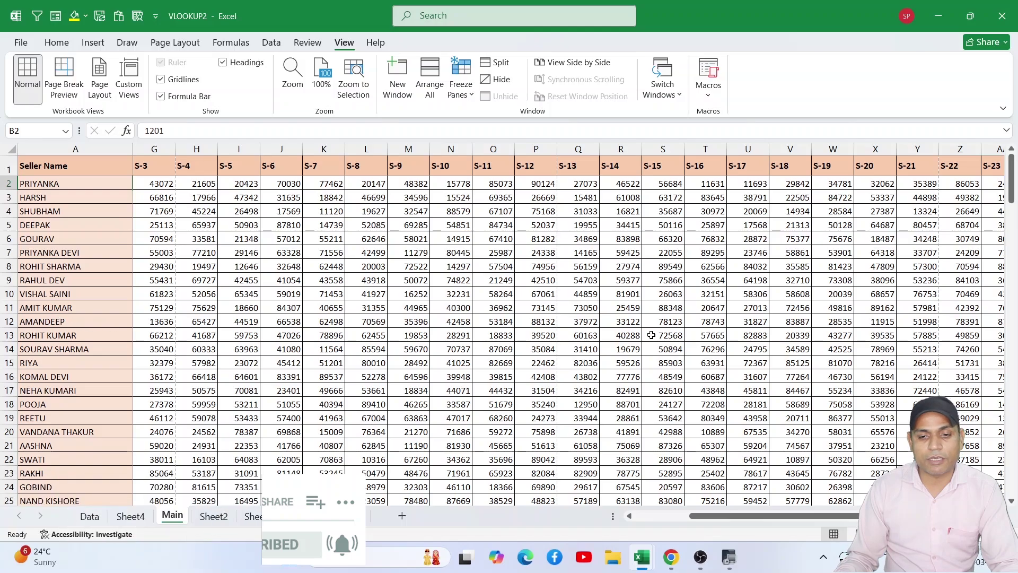
drag(870, 516, 631, 512)
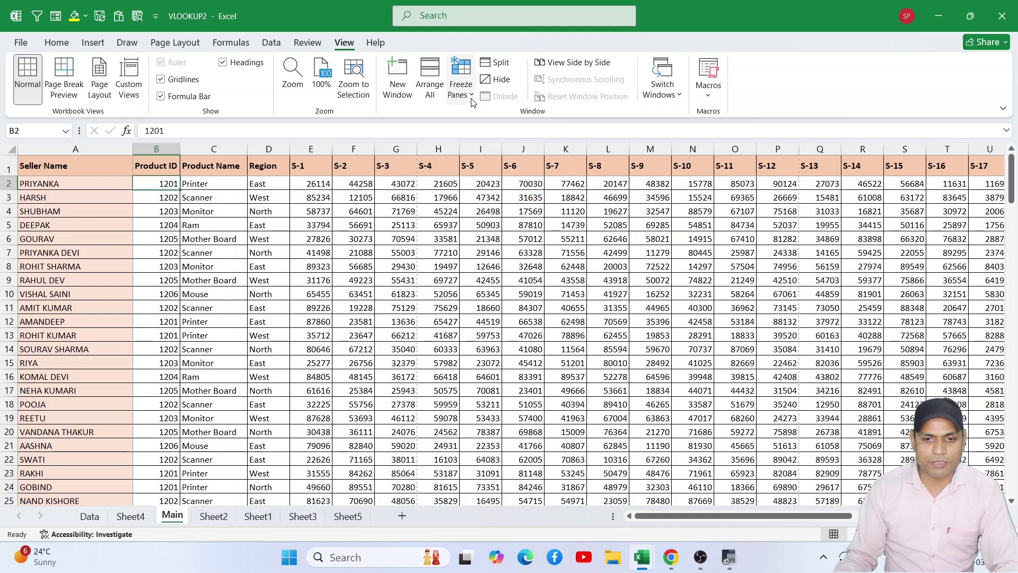
Unfreeze the panes on the Main sheet and check how the header row scrolls
click(461, 80)
click(505, 131)
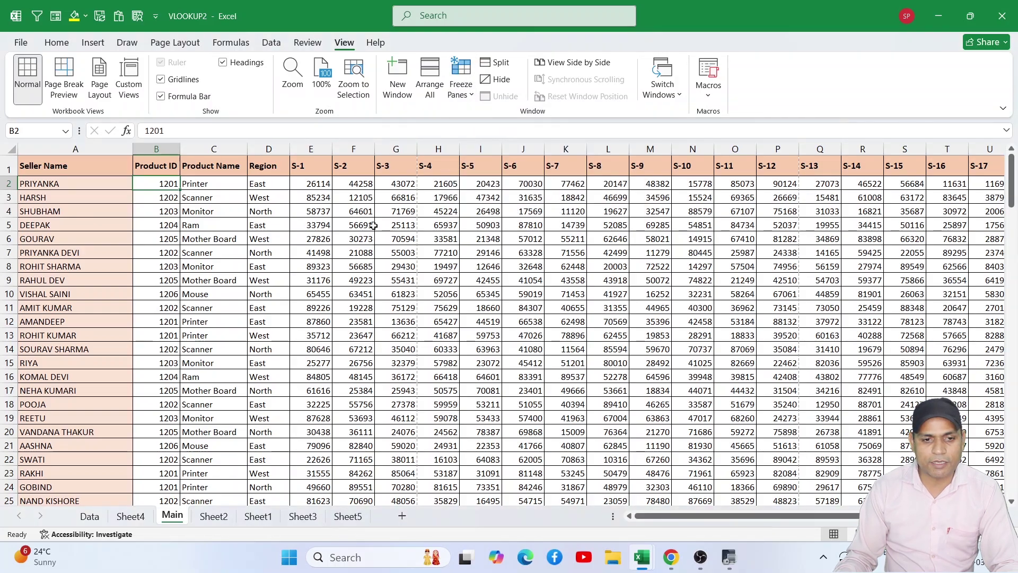
scroll(426, 287, down, 3)
scroll(426, 286, up, 3)
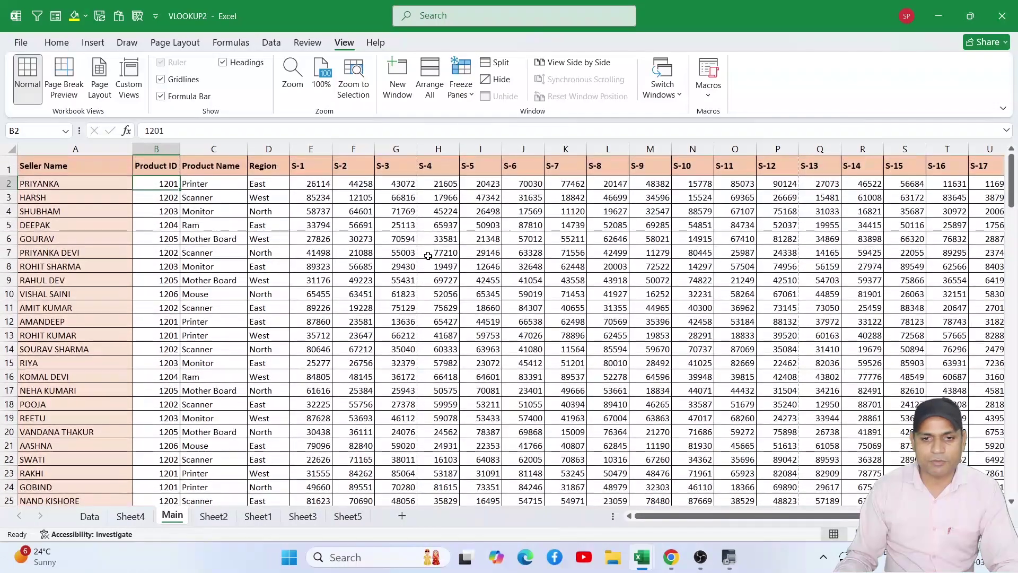
scroll(587, 245, down, 1)
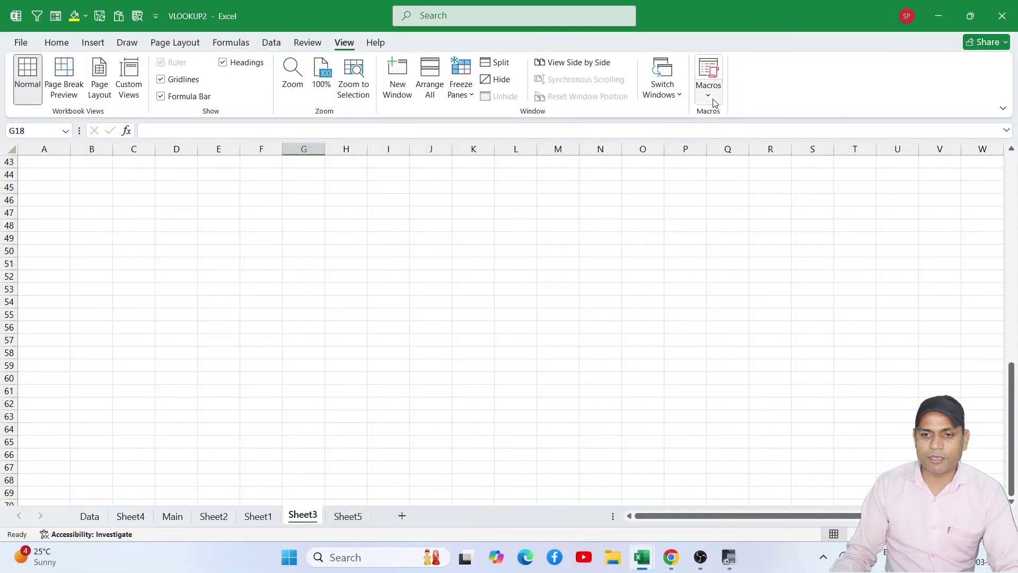
Look over the available macro commands from Sheet3 without choosing any
click(714, 102)
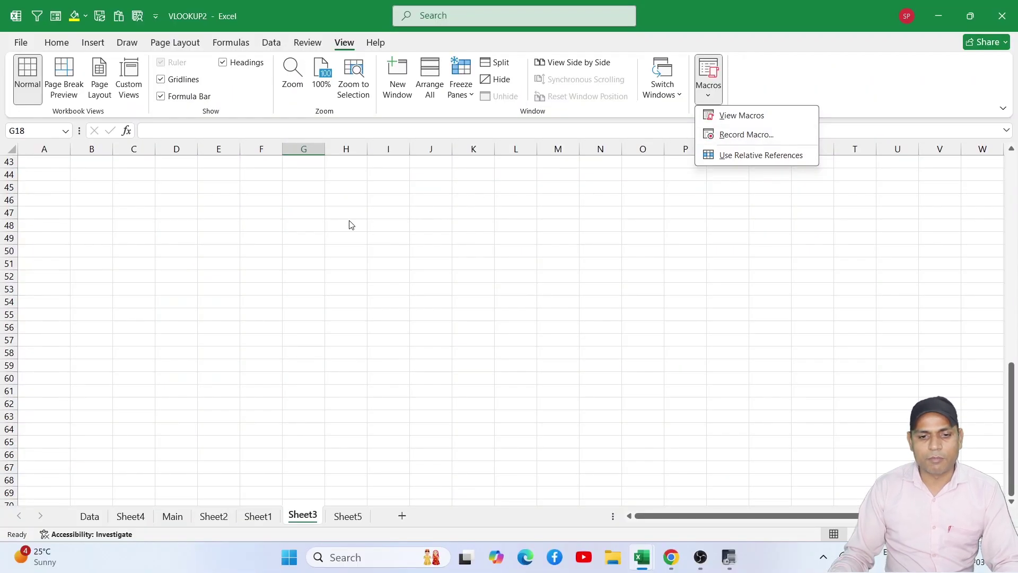
click(83, 249)
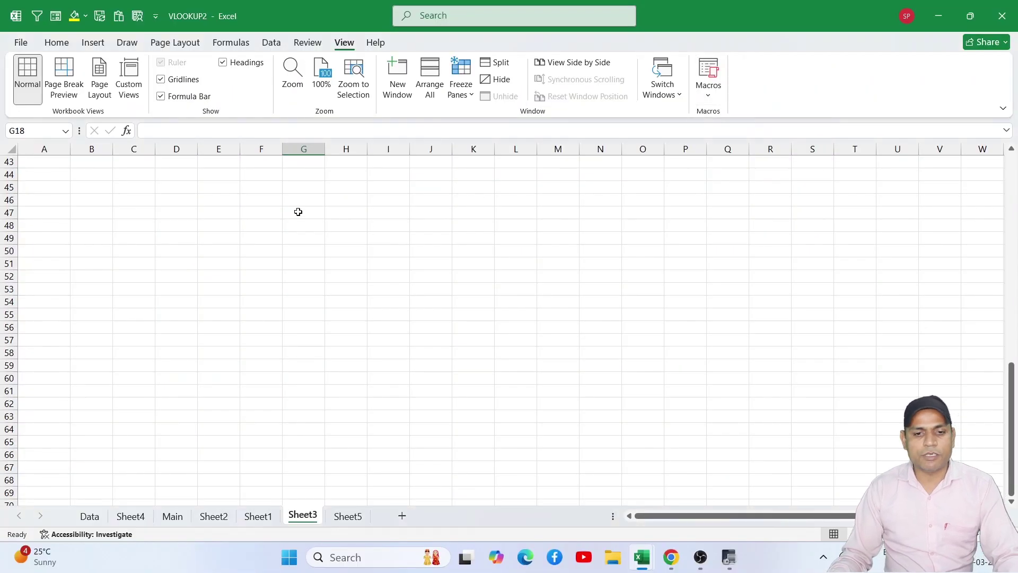
Start recording a macro named demo, stored in this workbook, from the F47:H54 area of Sheet3
click(61, 242)
drag(281, 206, 339, 300)
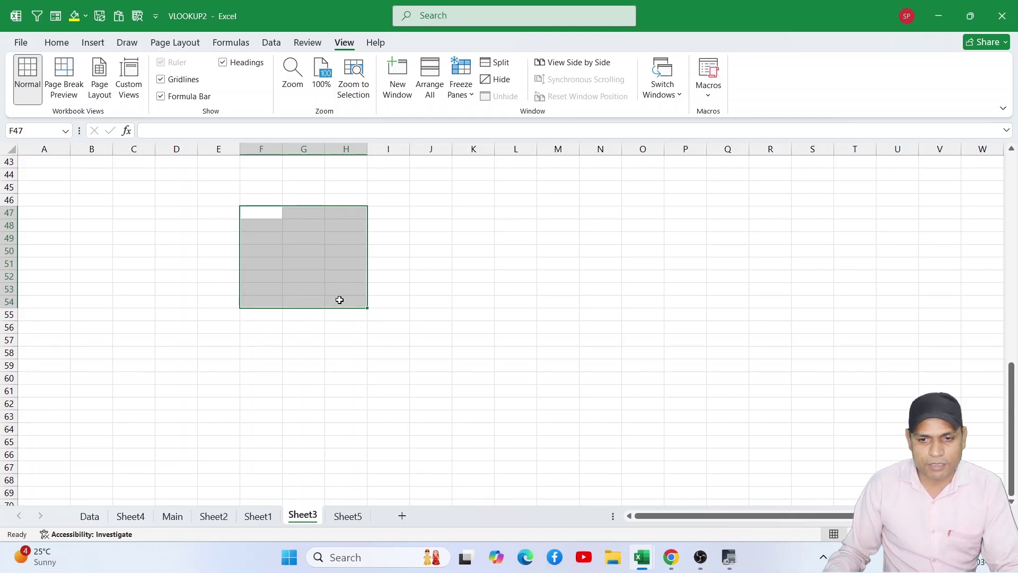
click(710, 98)
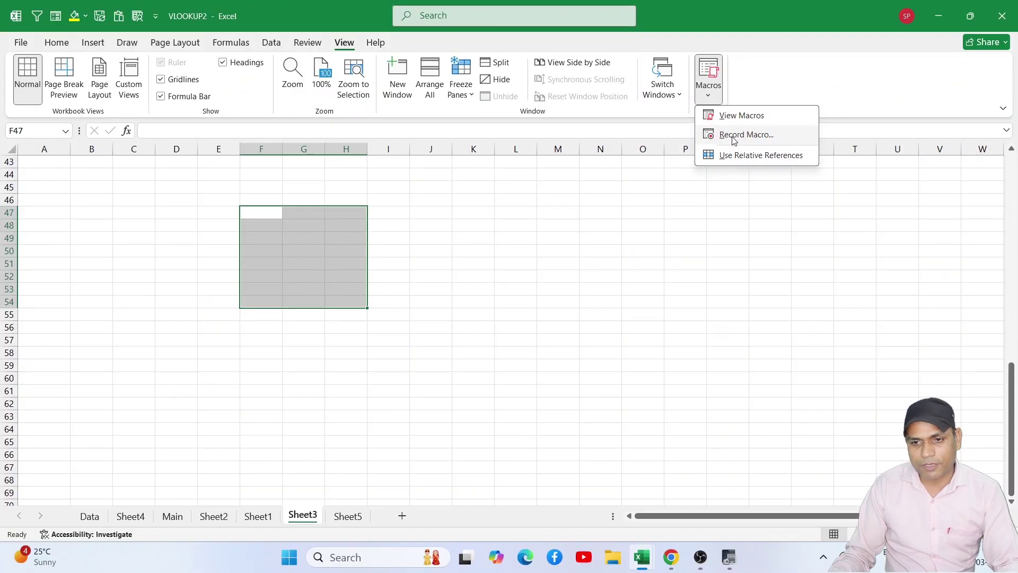
click(734, 136)
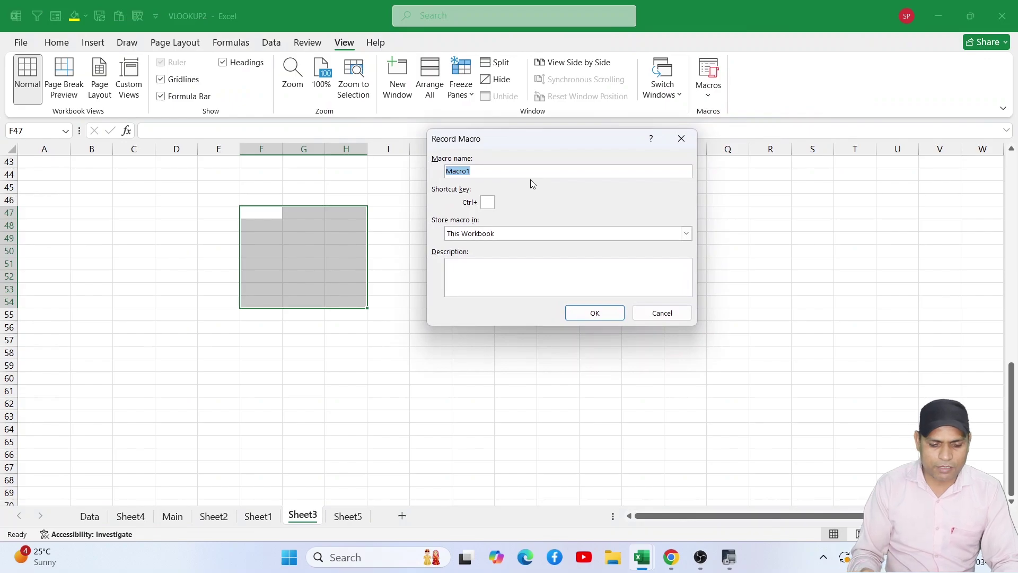
text(demo)
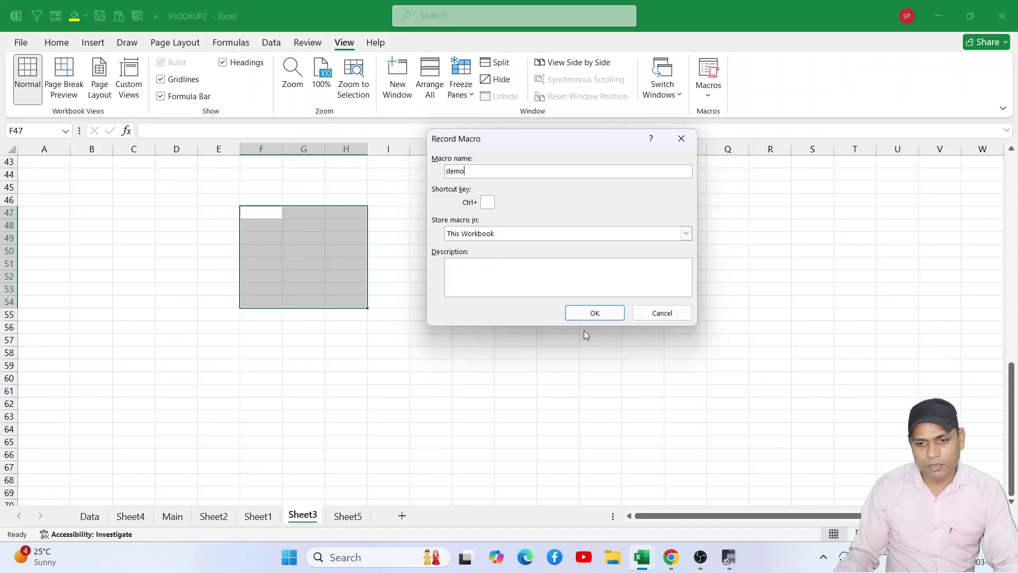
click(590, 314)
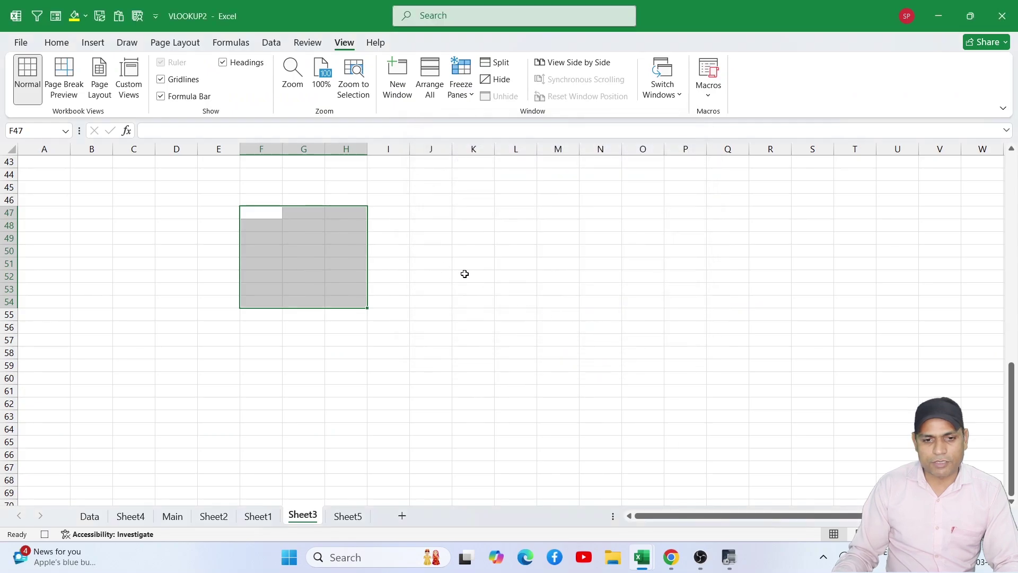
Apply all borders to the range F47:H53 on Sheet3
drag(259, 211, 345, 291)
click(65, 43)
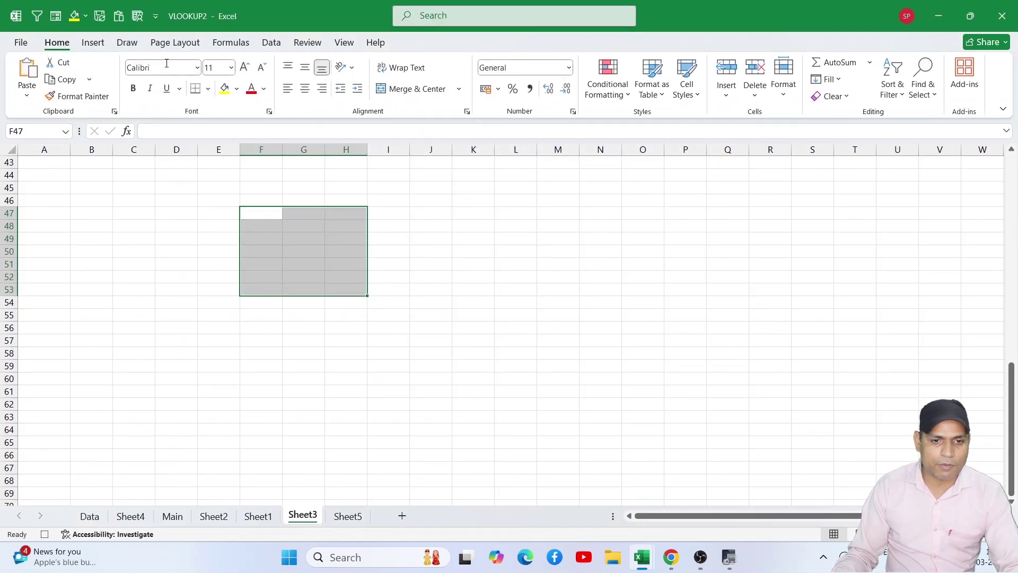
click(207, 88)
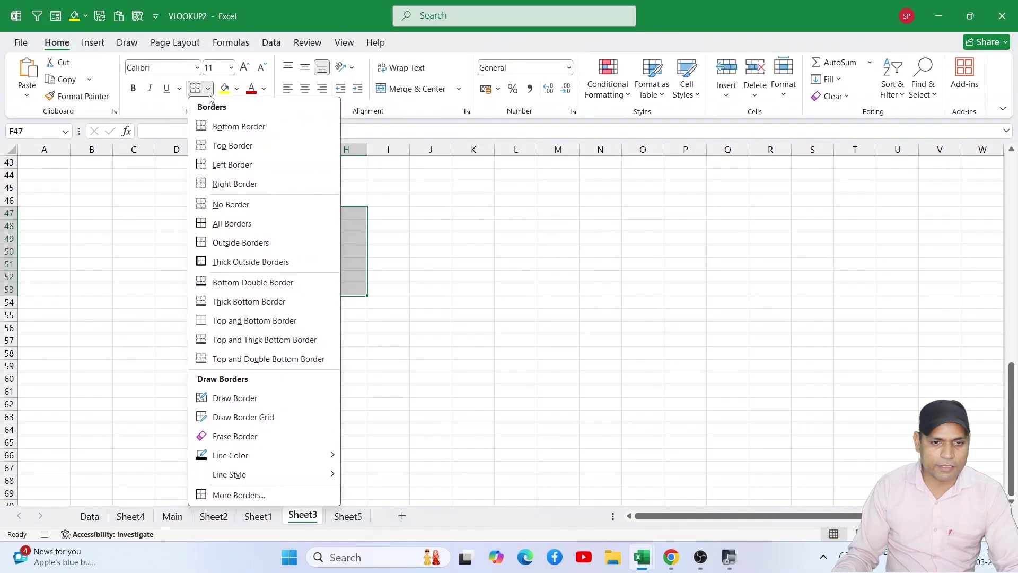
click(215, 224)
click(266, 230)
Enter the column headings name, eng and hindi in cells F47, G47 and H47
click(265, 215)
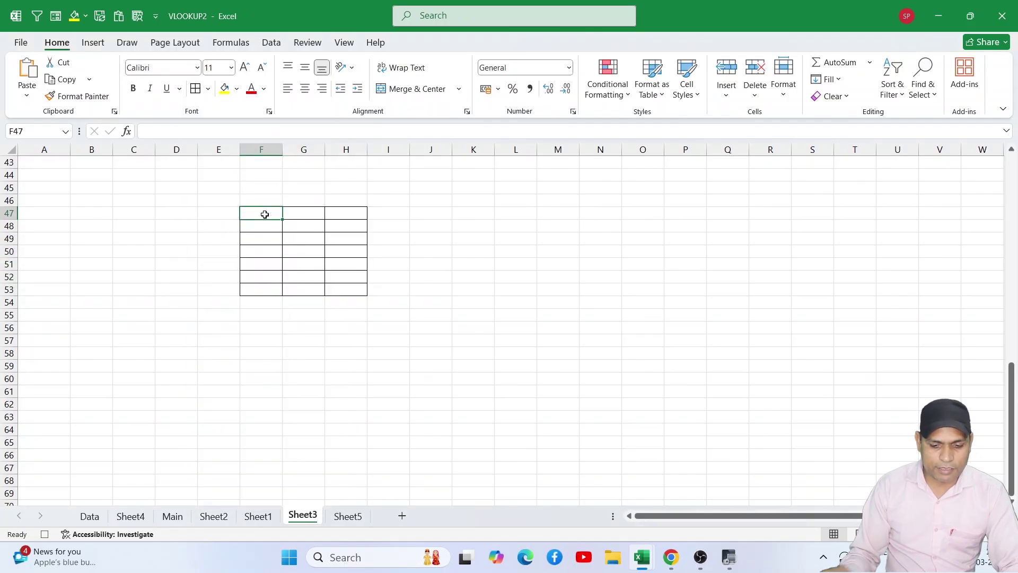
text(name)
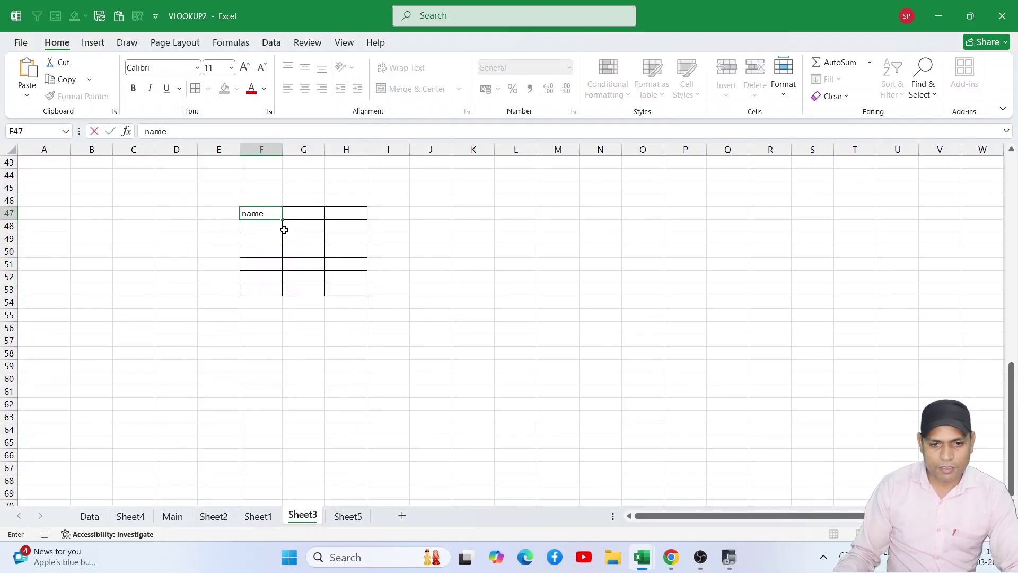
click(300, 218)
text(en)
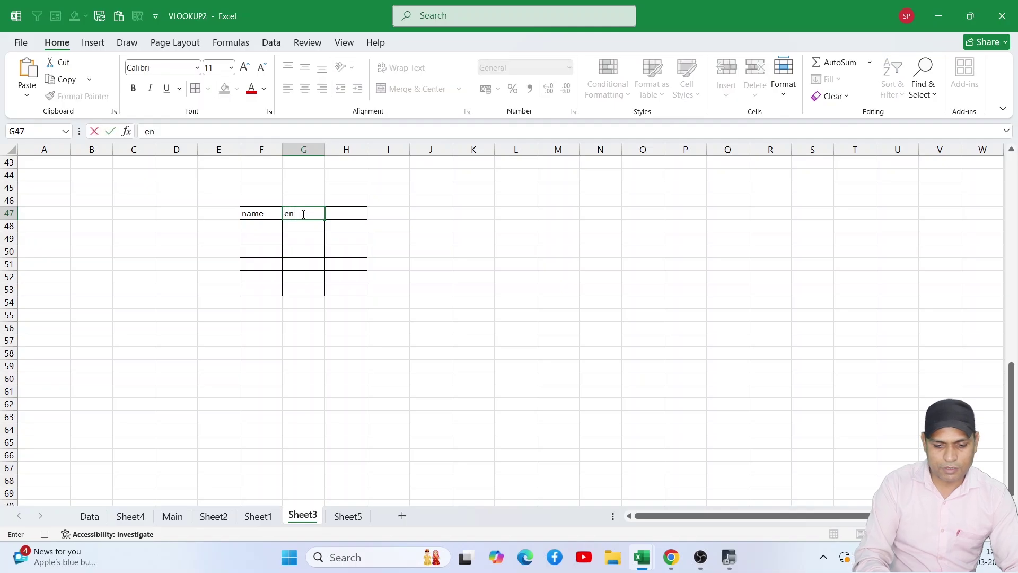
text(g)
key(Tab)
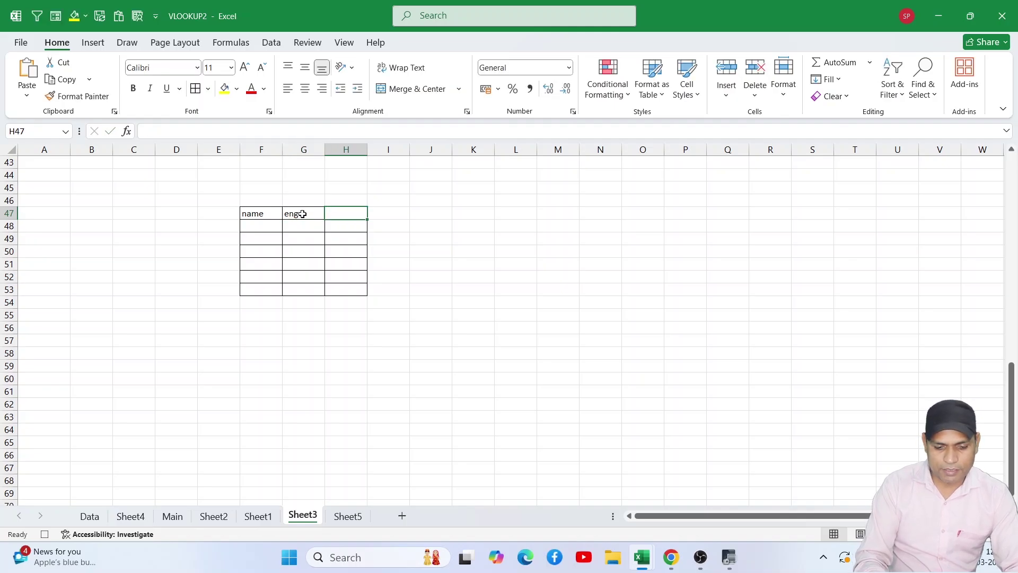
text(hin)
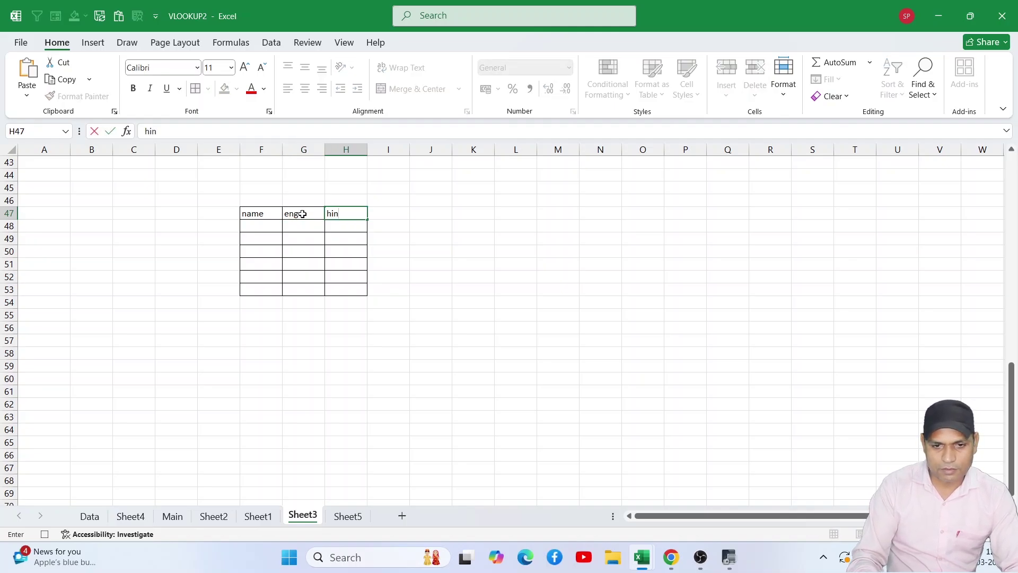
text(di)
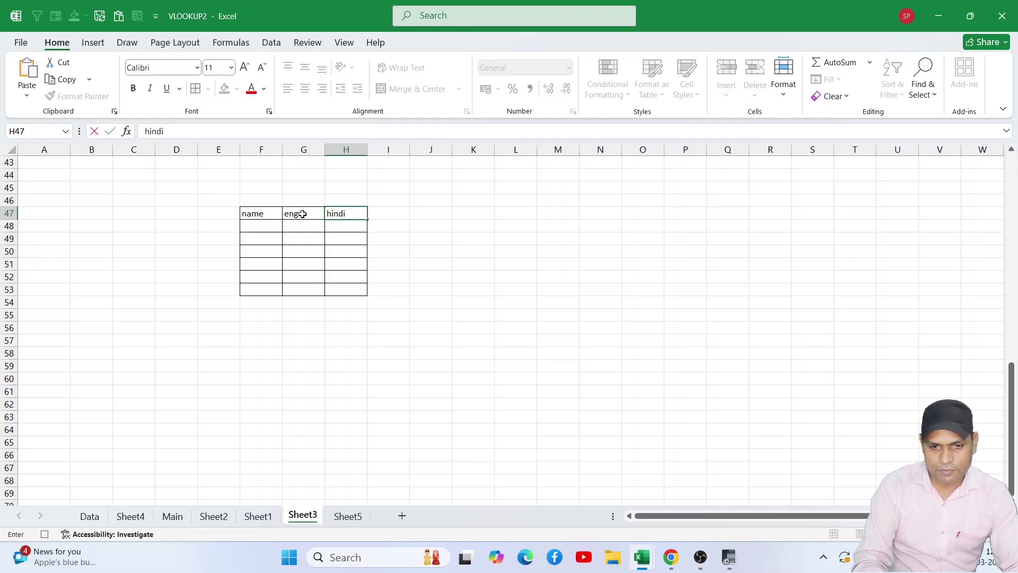
Enter the student's first name in F48 and the eng mark 23 in cells G48, G49 and G51
click(272, 231)
text(poo)
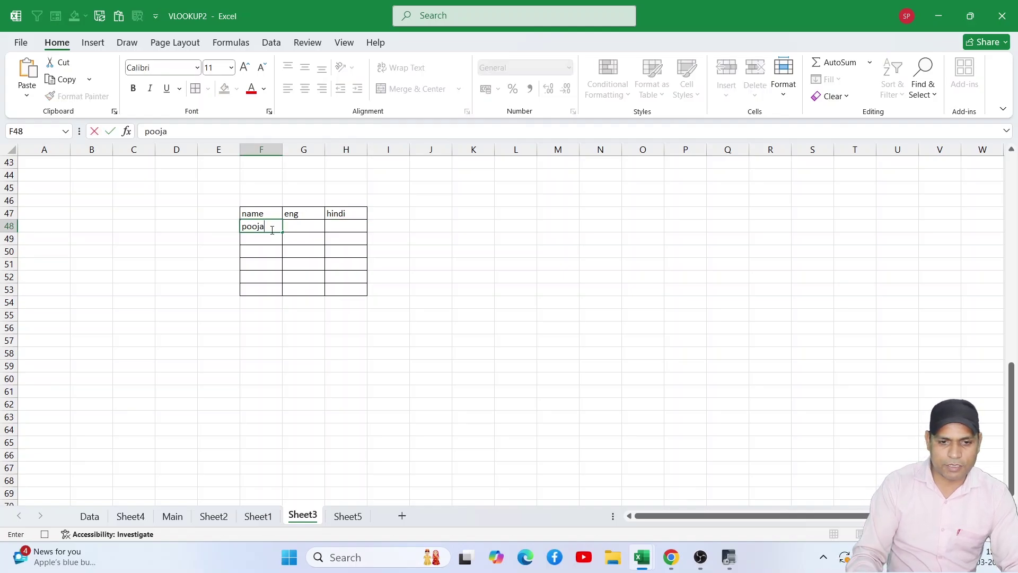
text(ja)
click(265, 251)
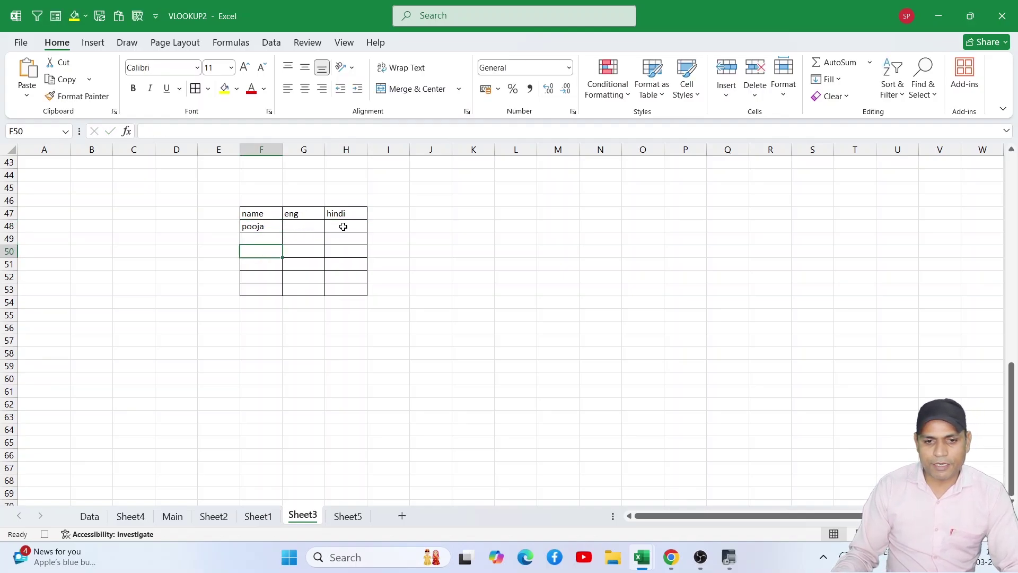
click(309, 225)
text(23)
click(302, 237)
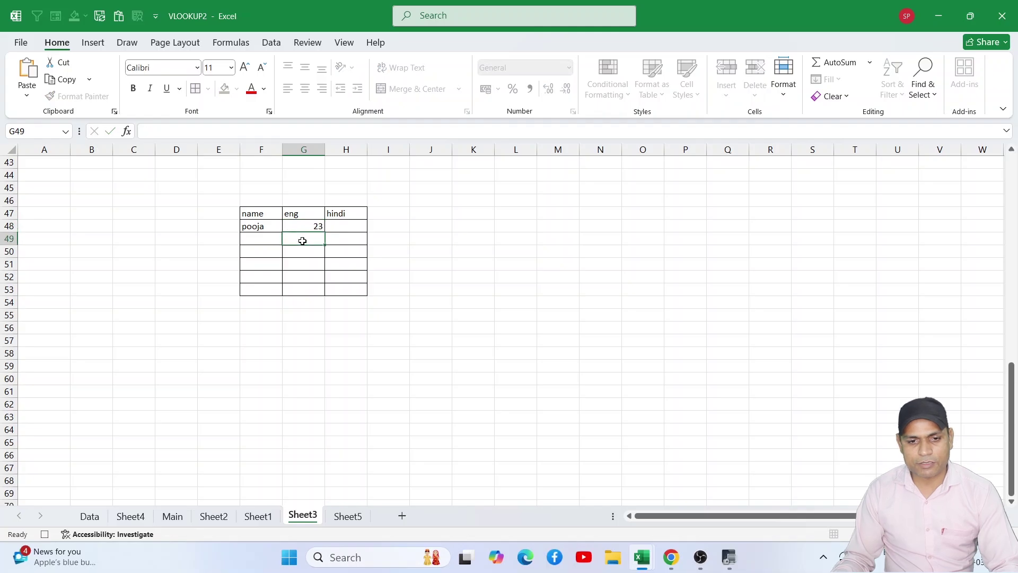
text(23)
click(303, 259)
text(23)
Enter the hindi marks 34 in cell H48 and 45 in cell H50
click(349, 226)
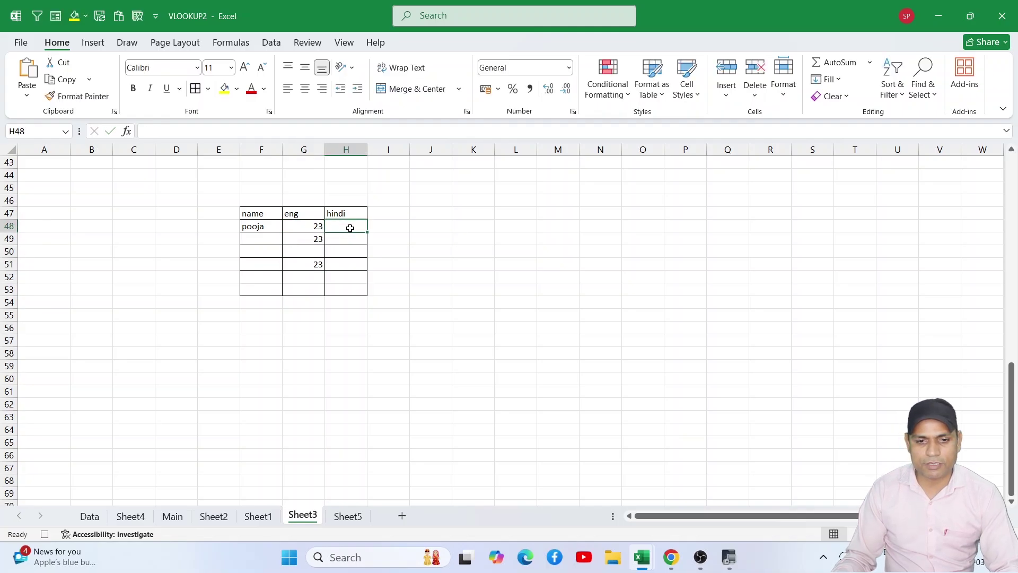
text(34)
click(348, 251)
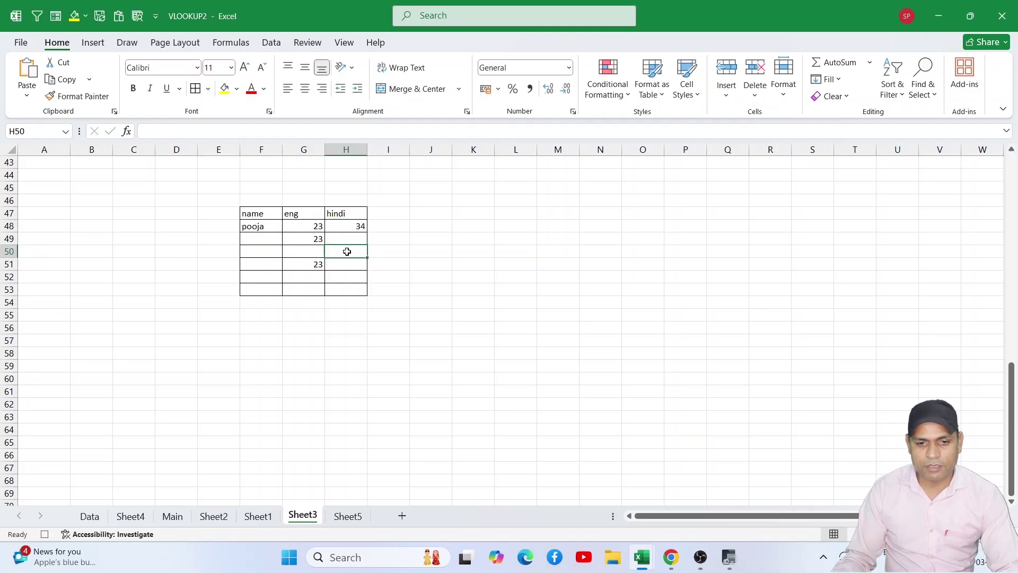
text(45)
click(347, 266)
Total the hindi marks in H53 with =sum(H48:H52) and label cell F53 as total
drag(351, 227, 353, 286)
click(348, 286)
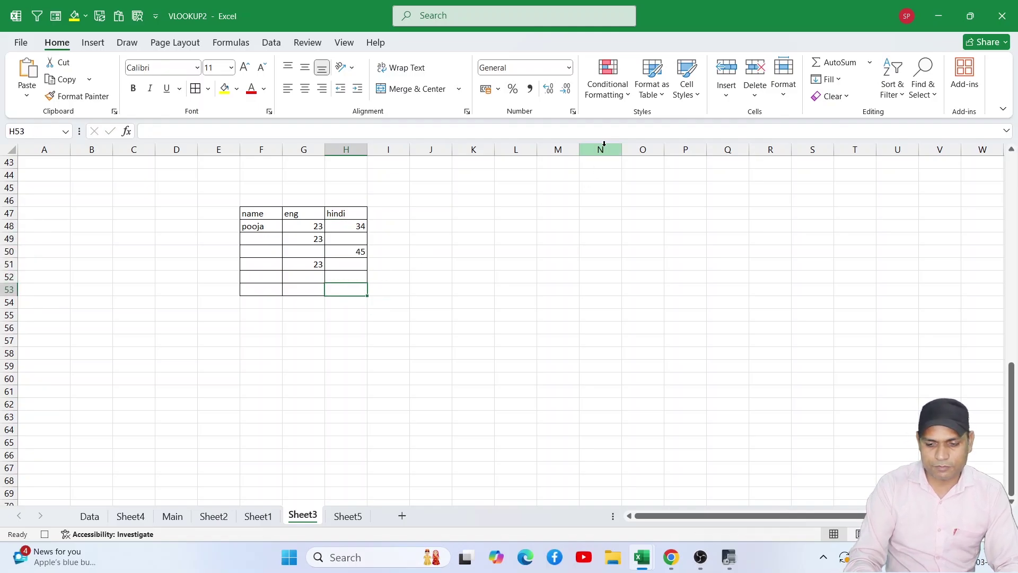
text(=sum)
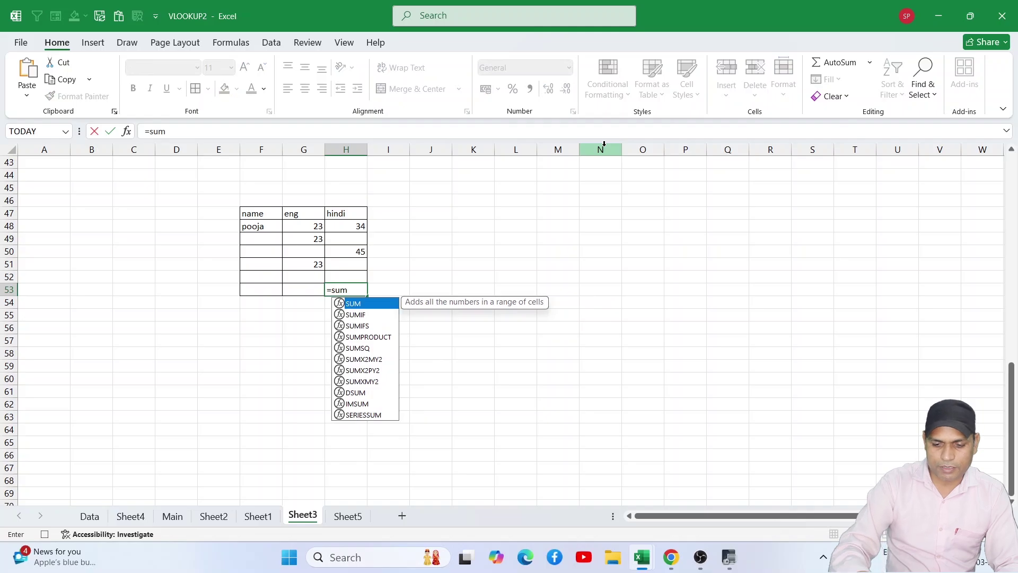
text(()
drag(359, 225, 355, 276)
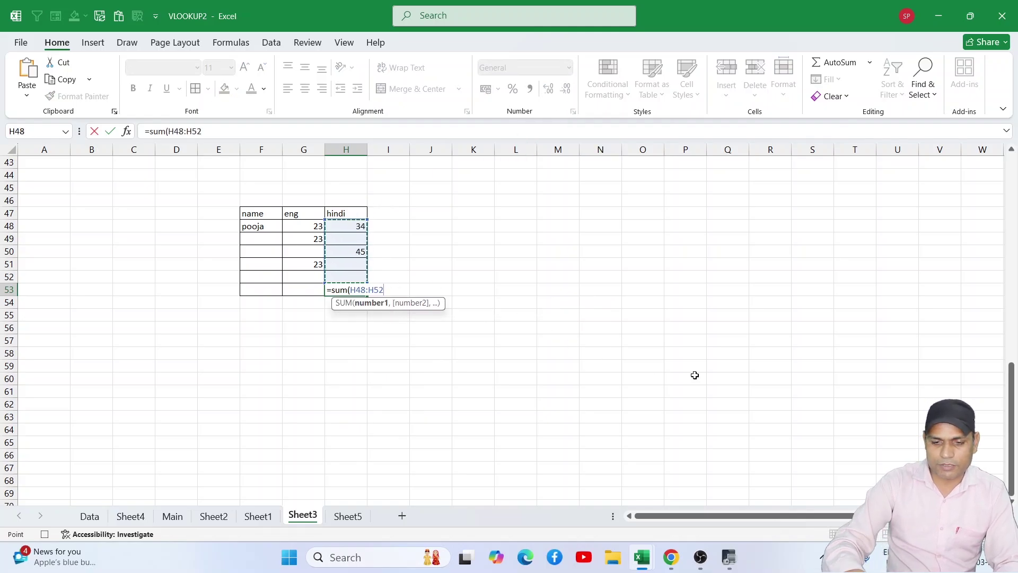
text())
key(Return)
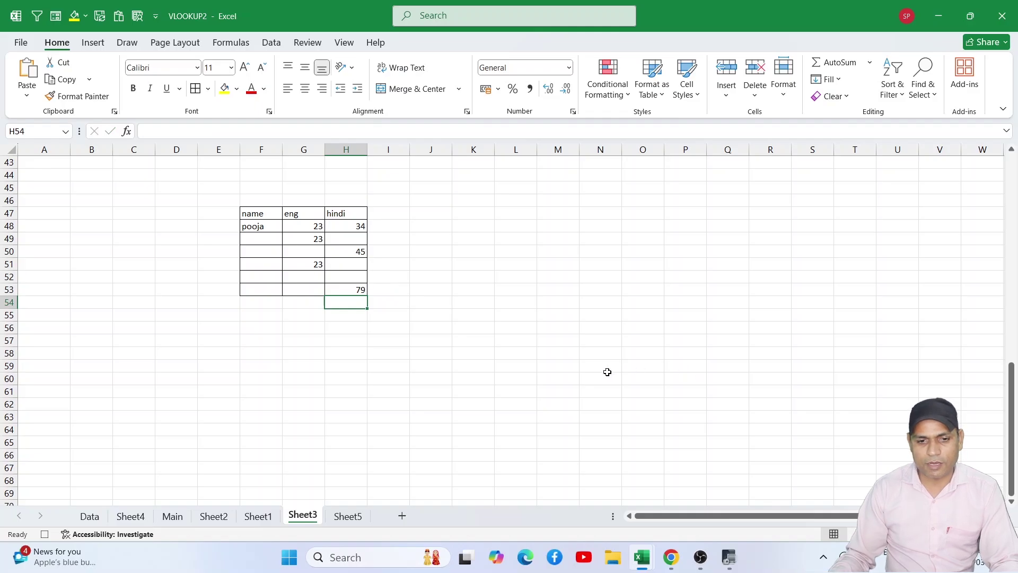
click(263, 287)
text(t)
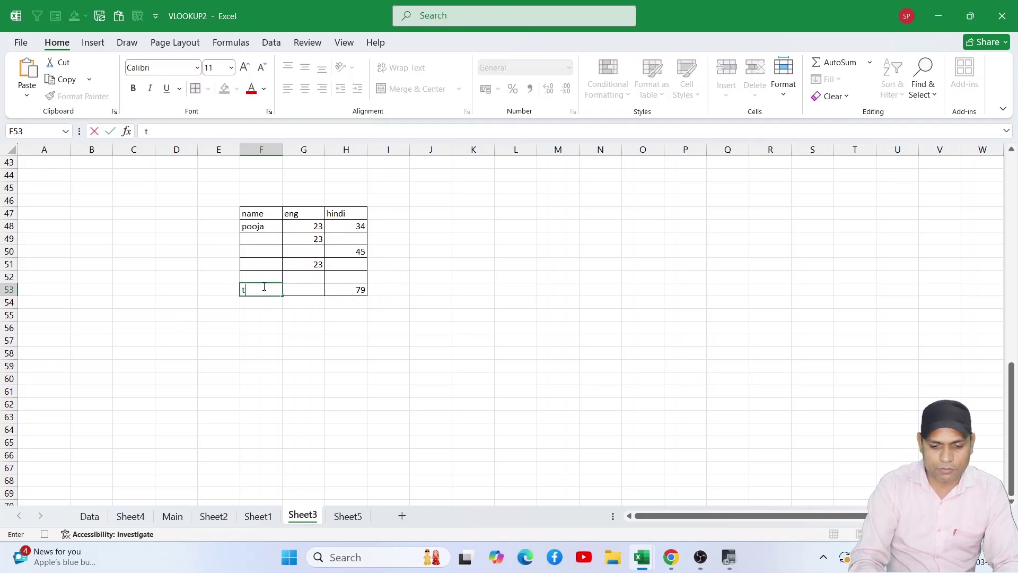
text(otal)
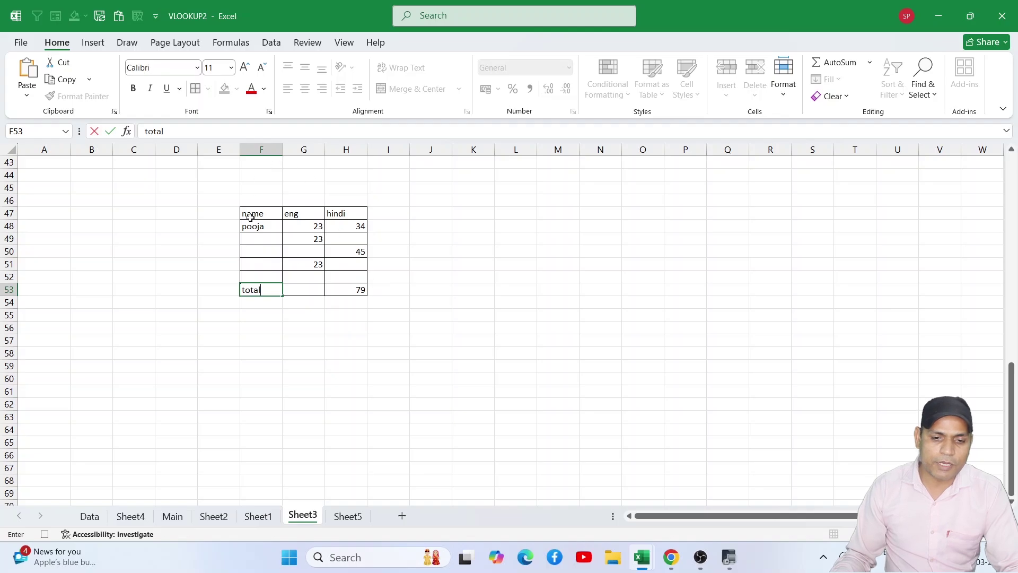
Format the text of the whole table F47:H53 in red and bold
drag(255, 215, 339, 281)
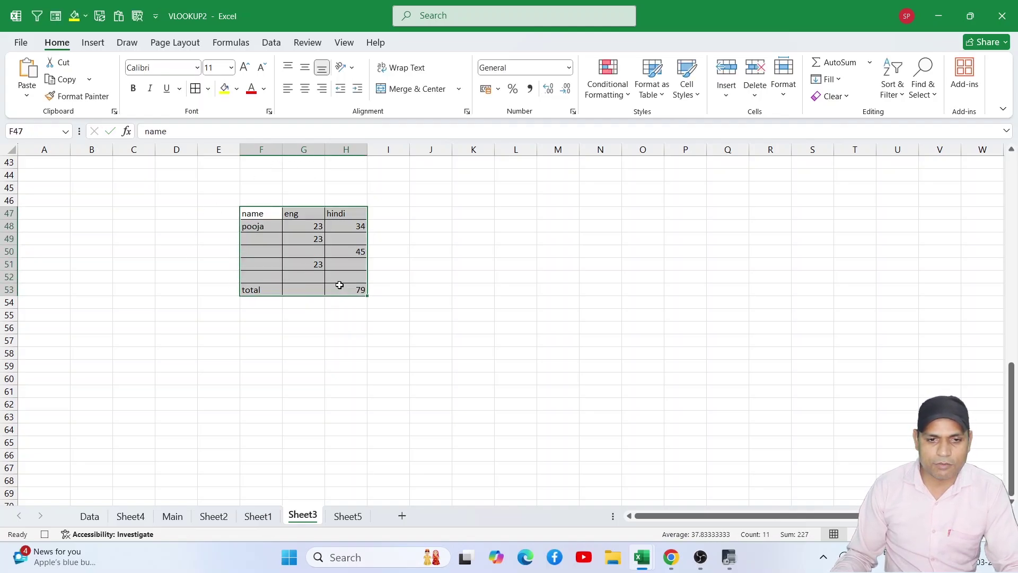
click(252, 92)
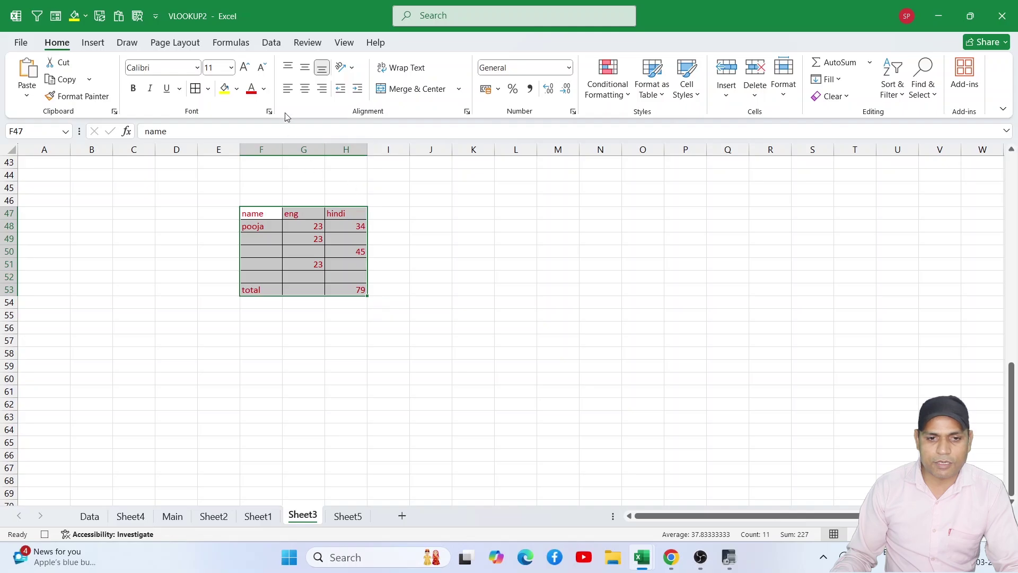
click(133, 88)
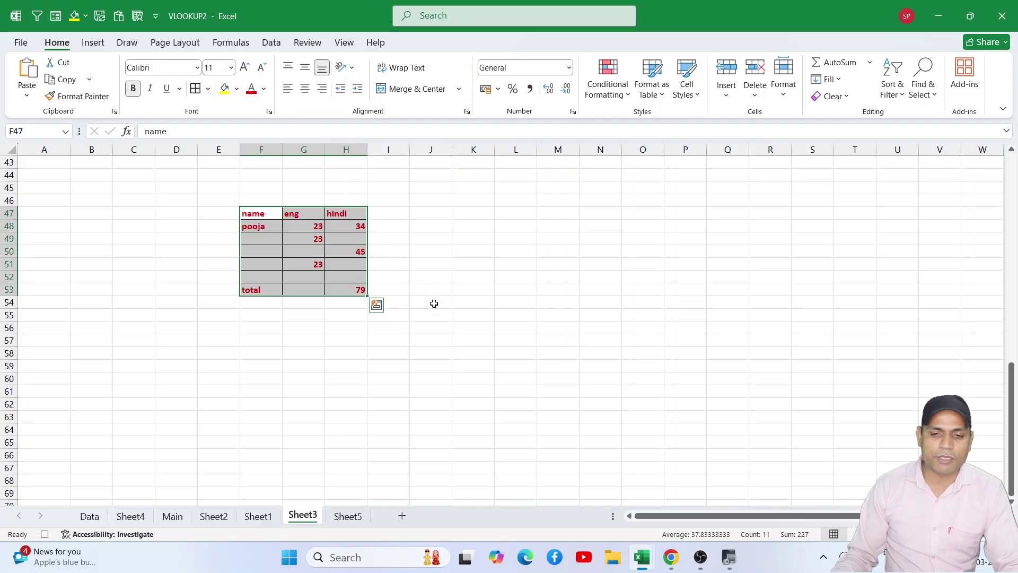
Stop recording the demo macro
click(349, 46)
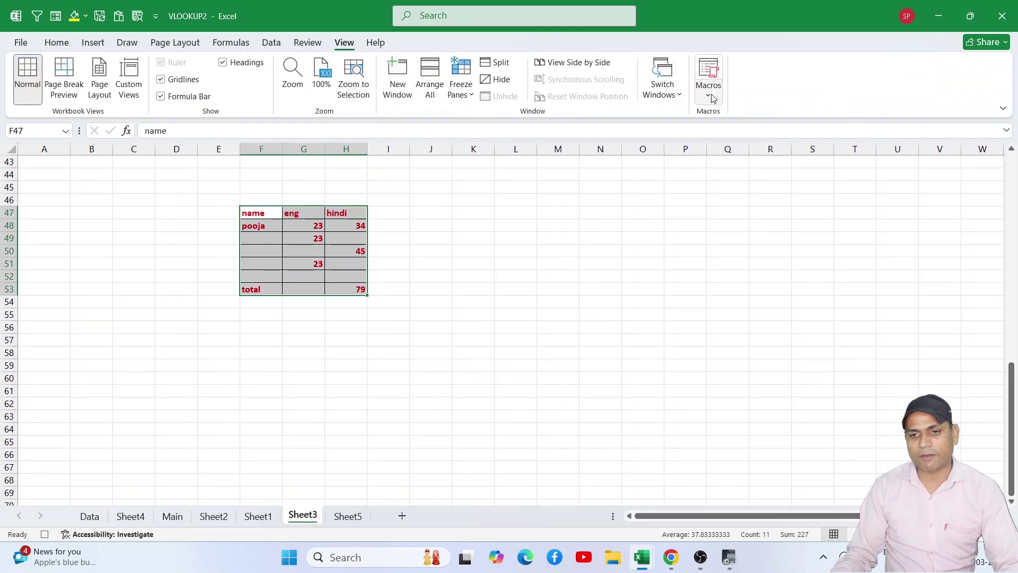
click(714, 98)
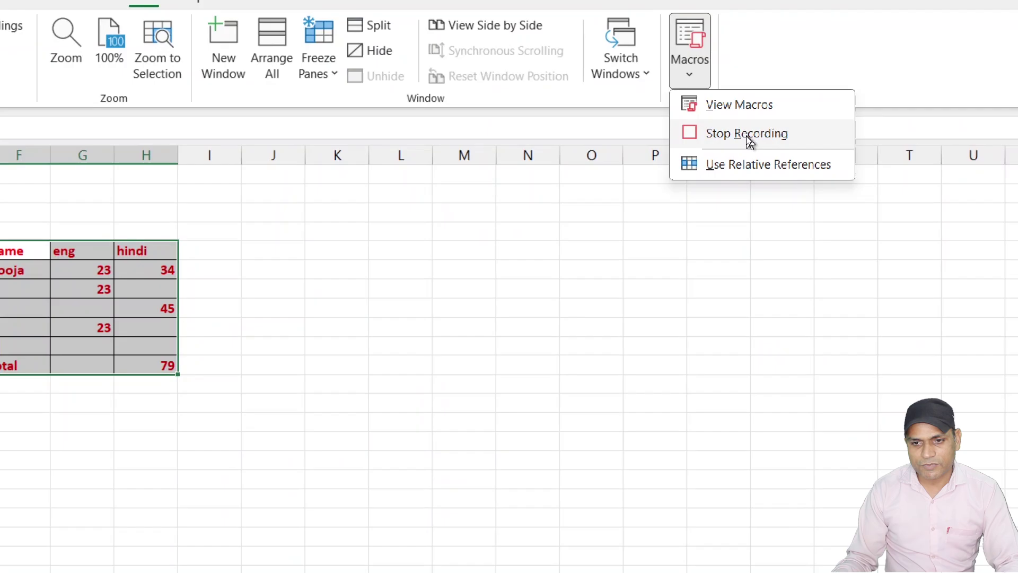
click(747, 137)
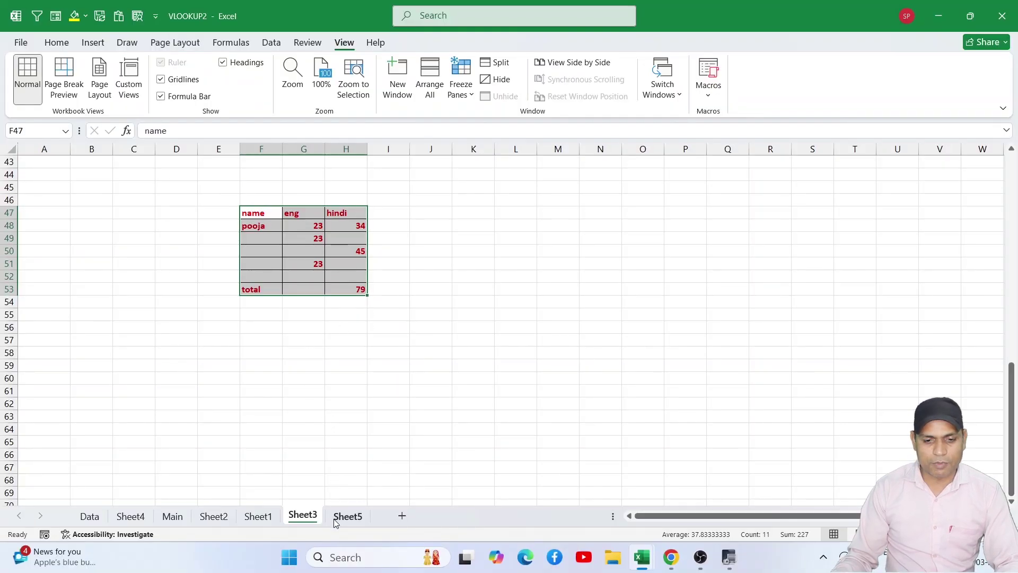
Run the demo macro on Sheet5 and check the table it builds in F47:H53
click(347, 517)
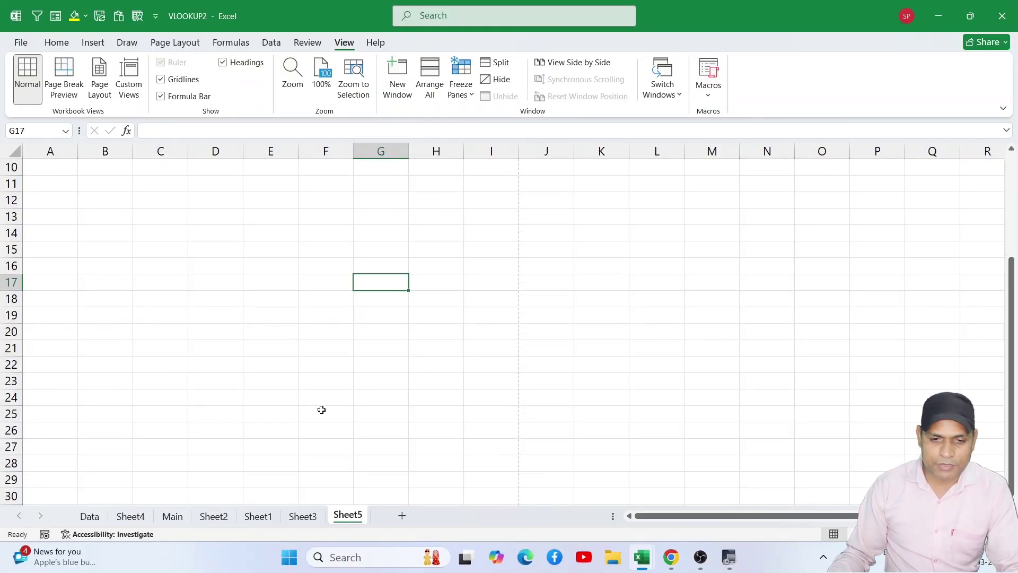
click(265, 235)
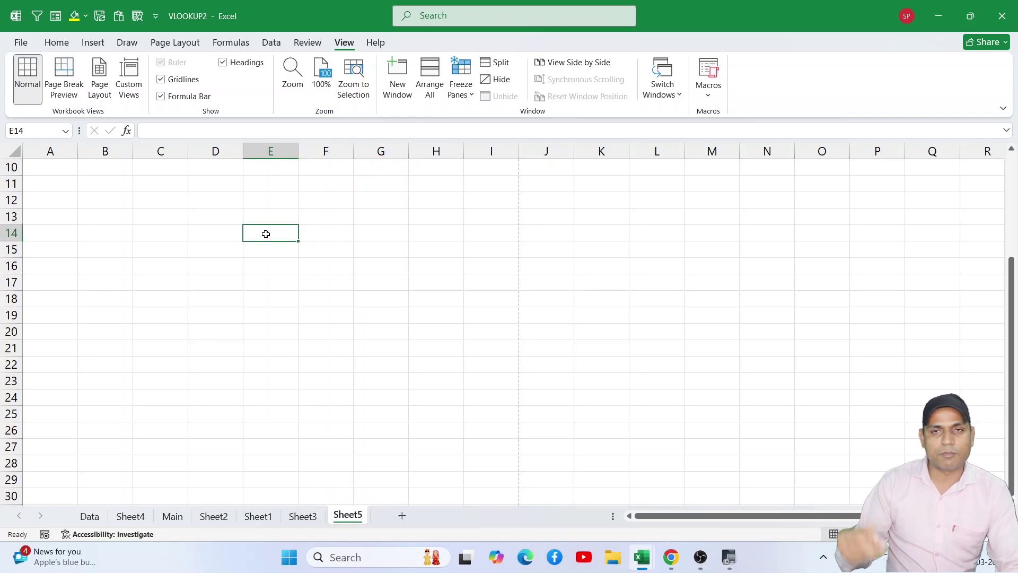
click(704, 100)
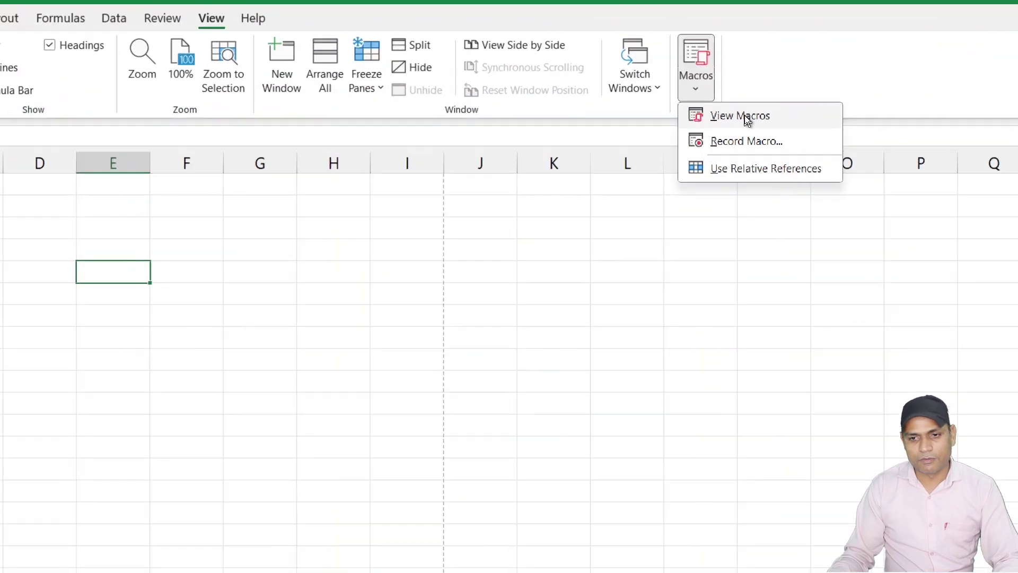
click(744, 114)
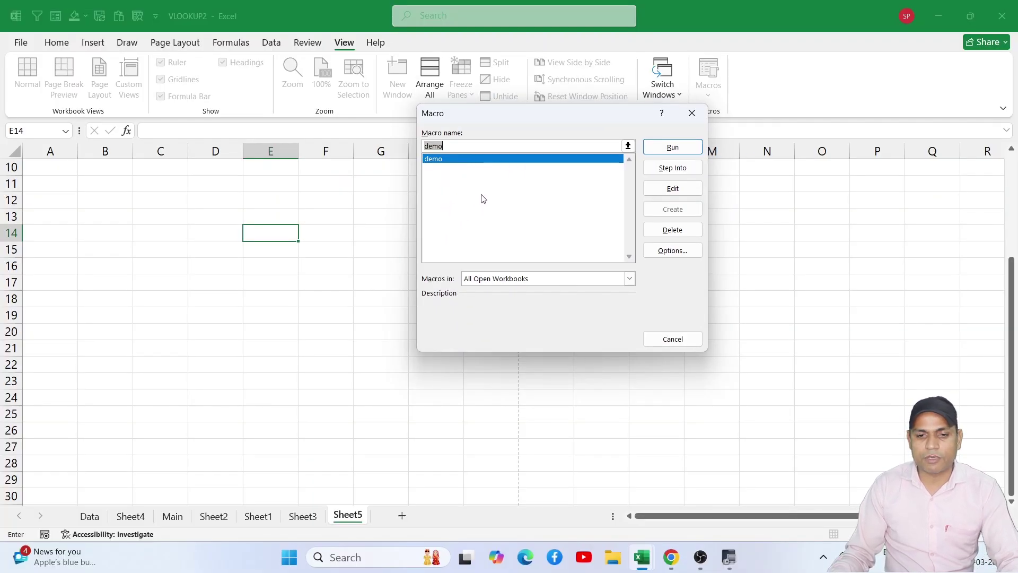
drag(476, 121, 554, 122)
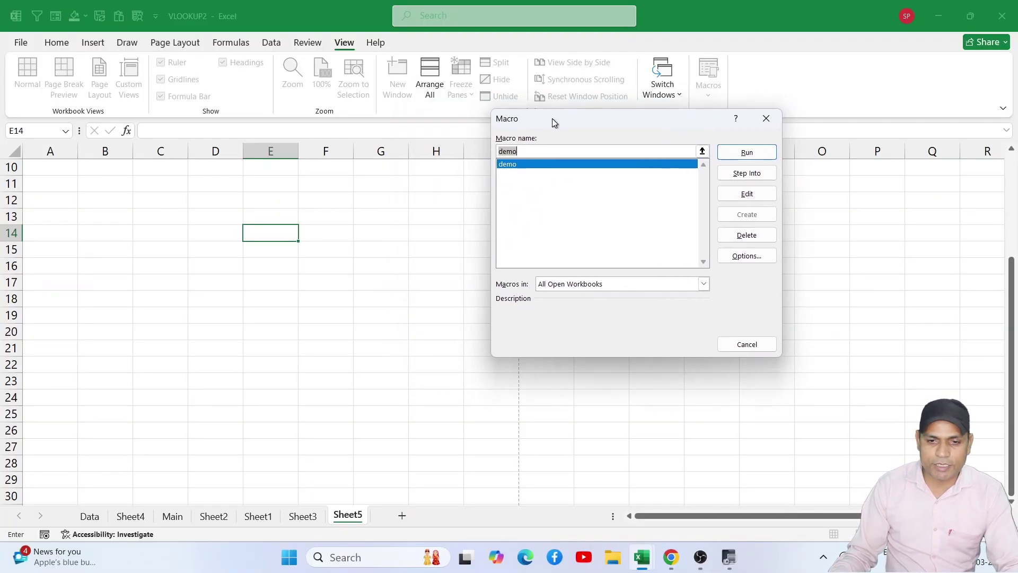
click(514, 164)
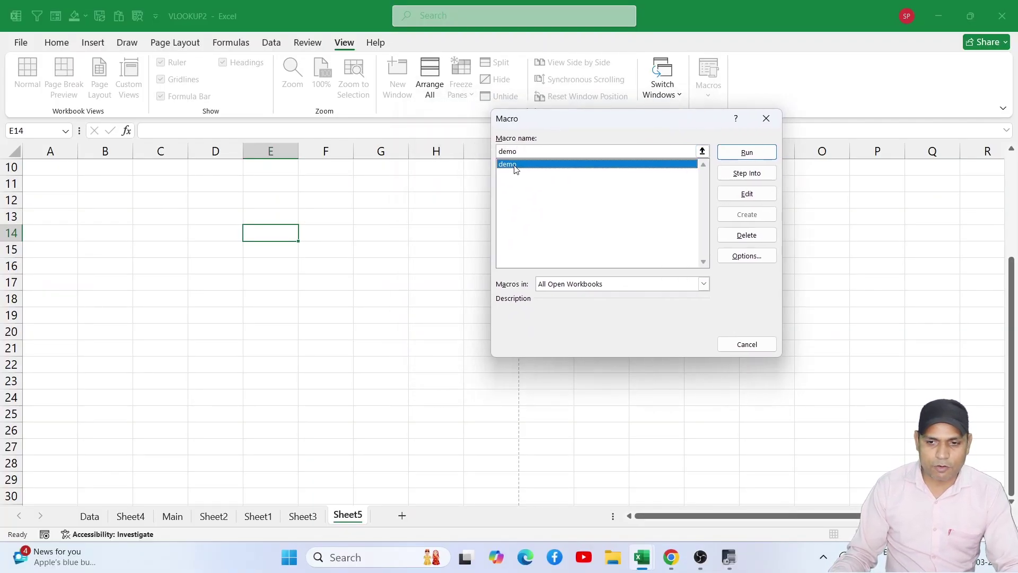
click(737, 153)
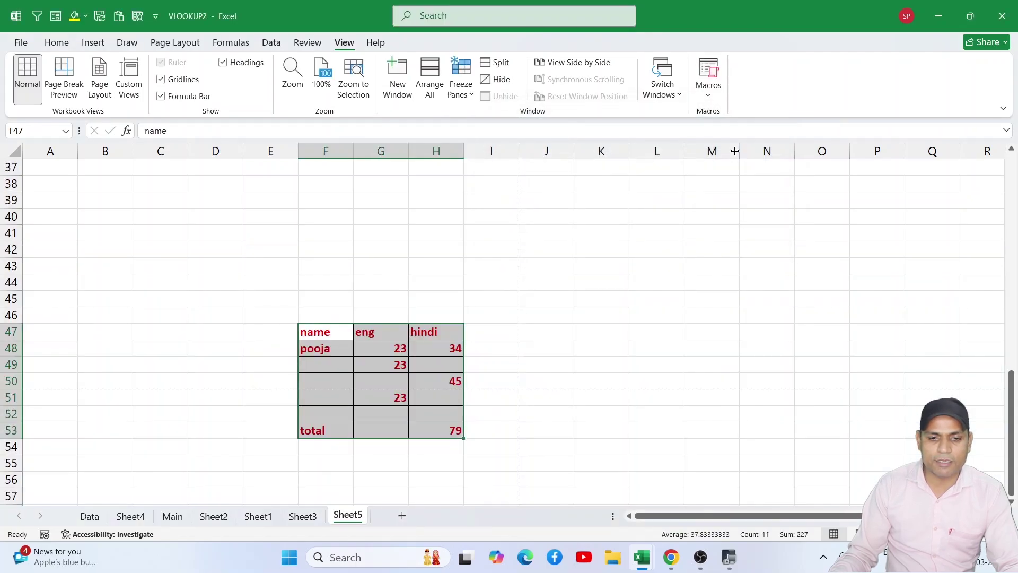
scroll(569, 363, down, 1)
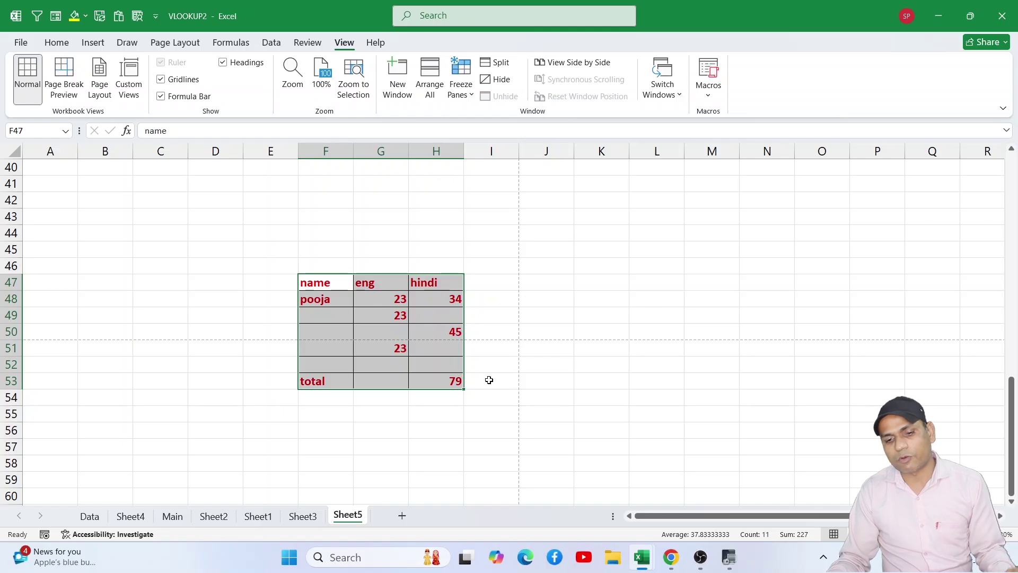
click(489, 380)
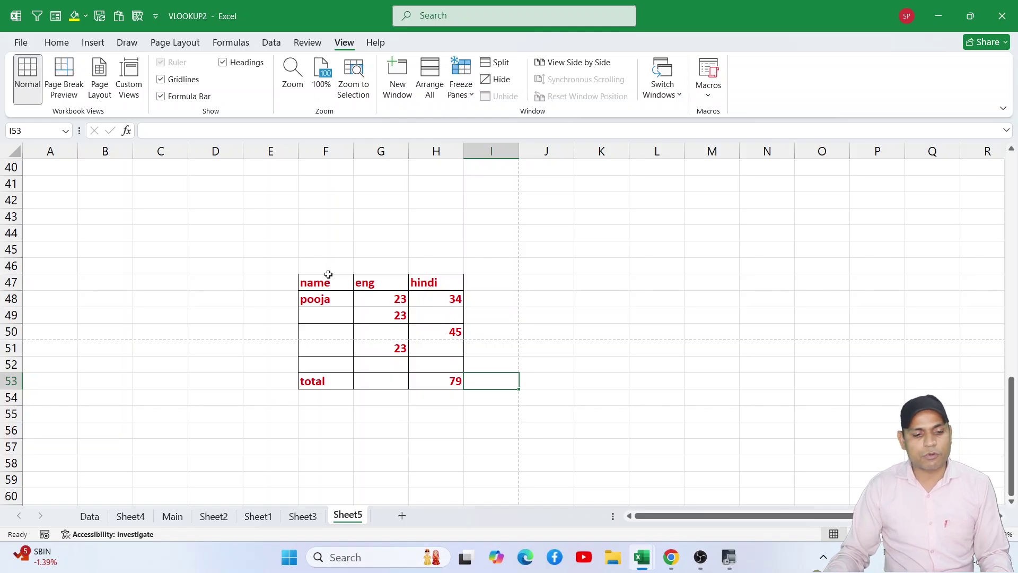
click(619, 239)
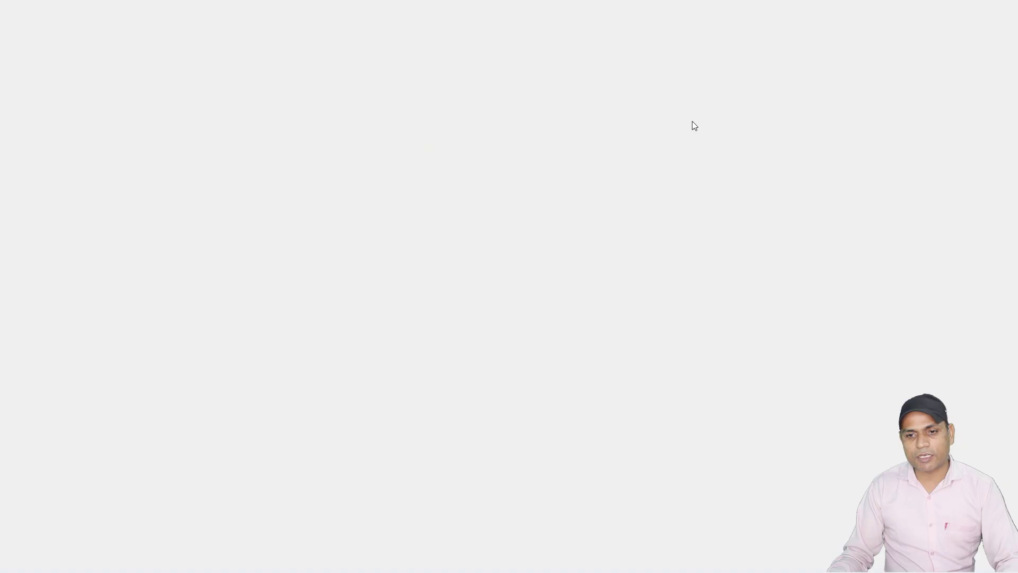